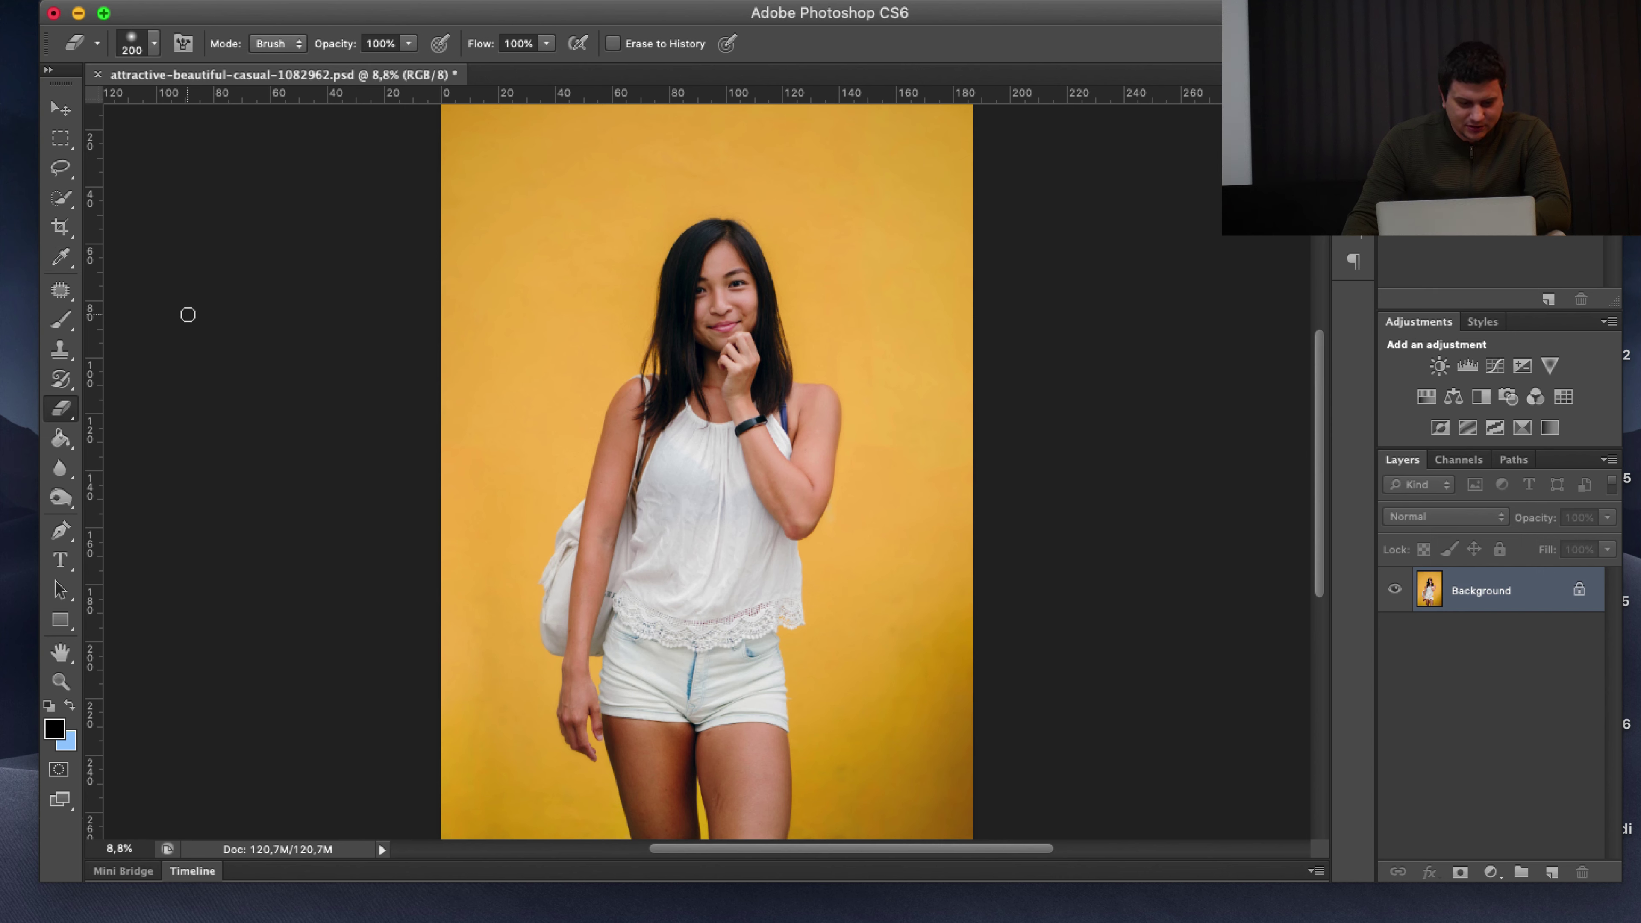
Switch to Quick Selection with a 200-pixel brush and zoom in on the woman's upper body
left_click(71, 200)
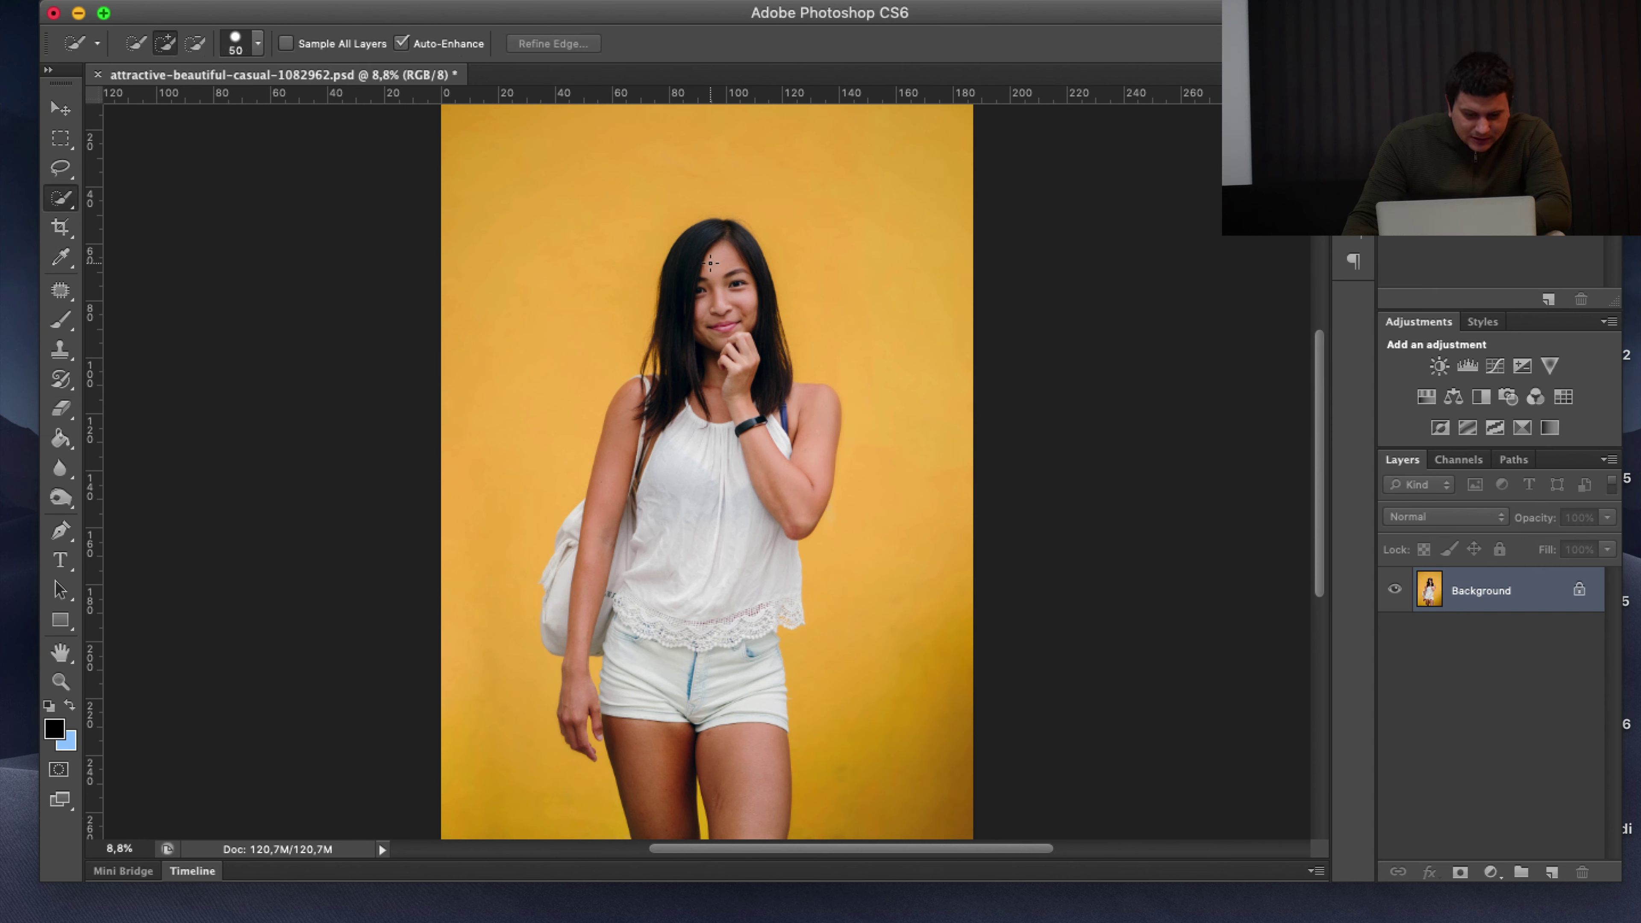
key("bracketright")
key("bracketright")
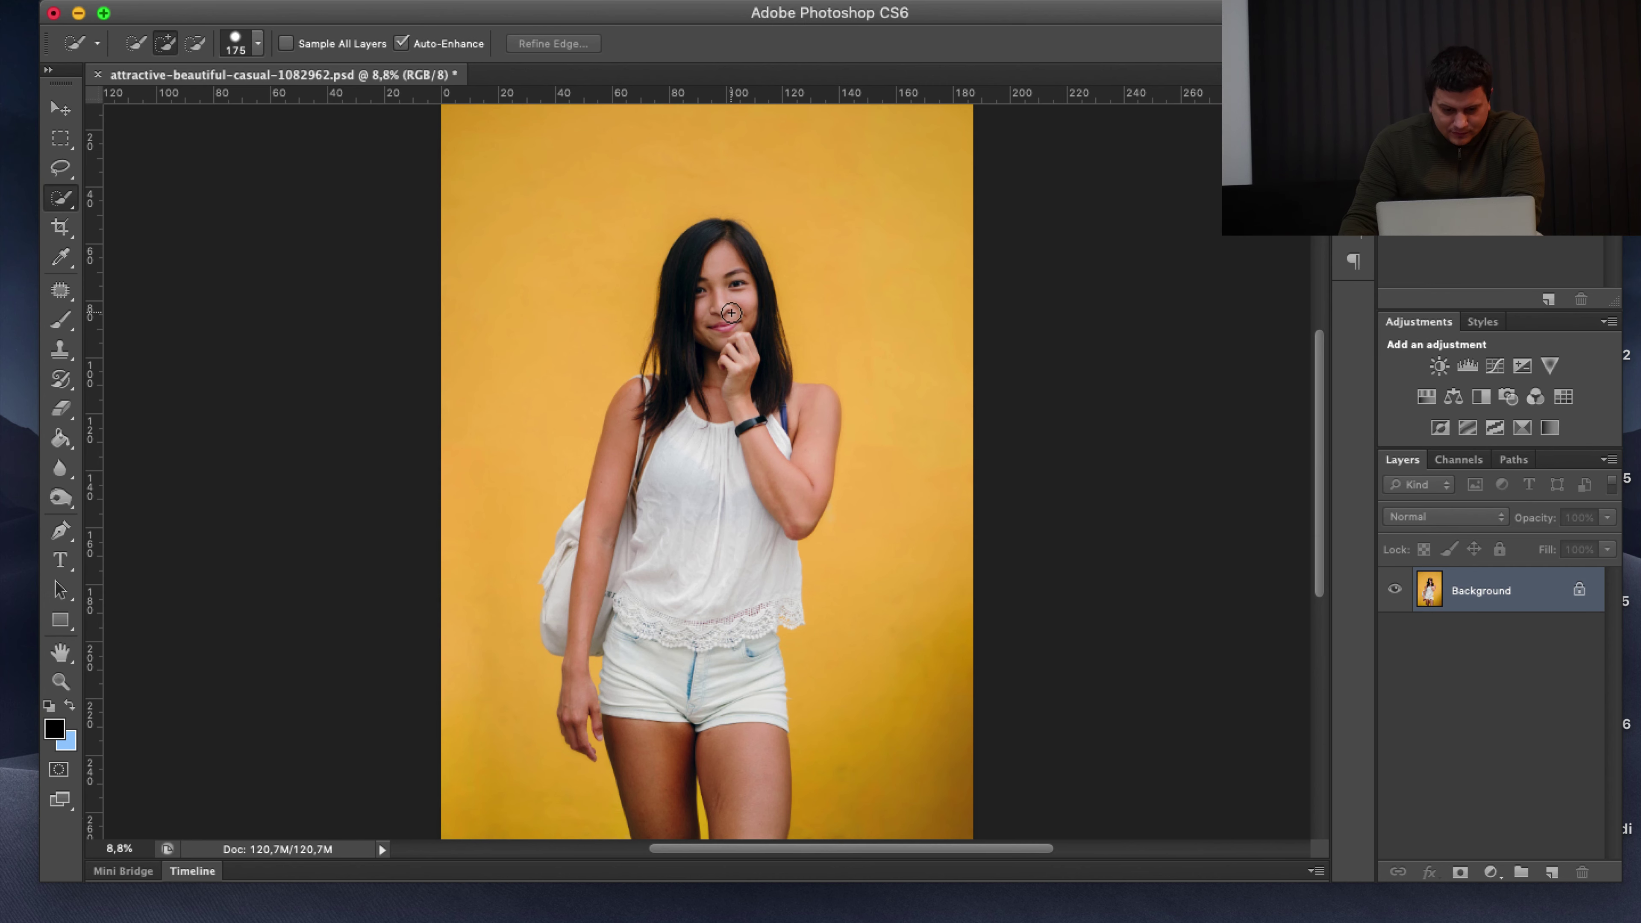
scroll(731, 313, "left", 2)
scroll(747, 325, "up", 3)
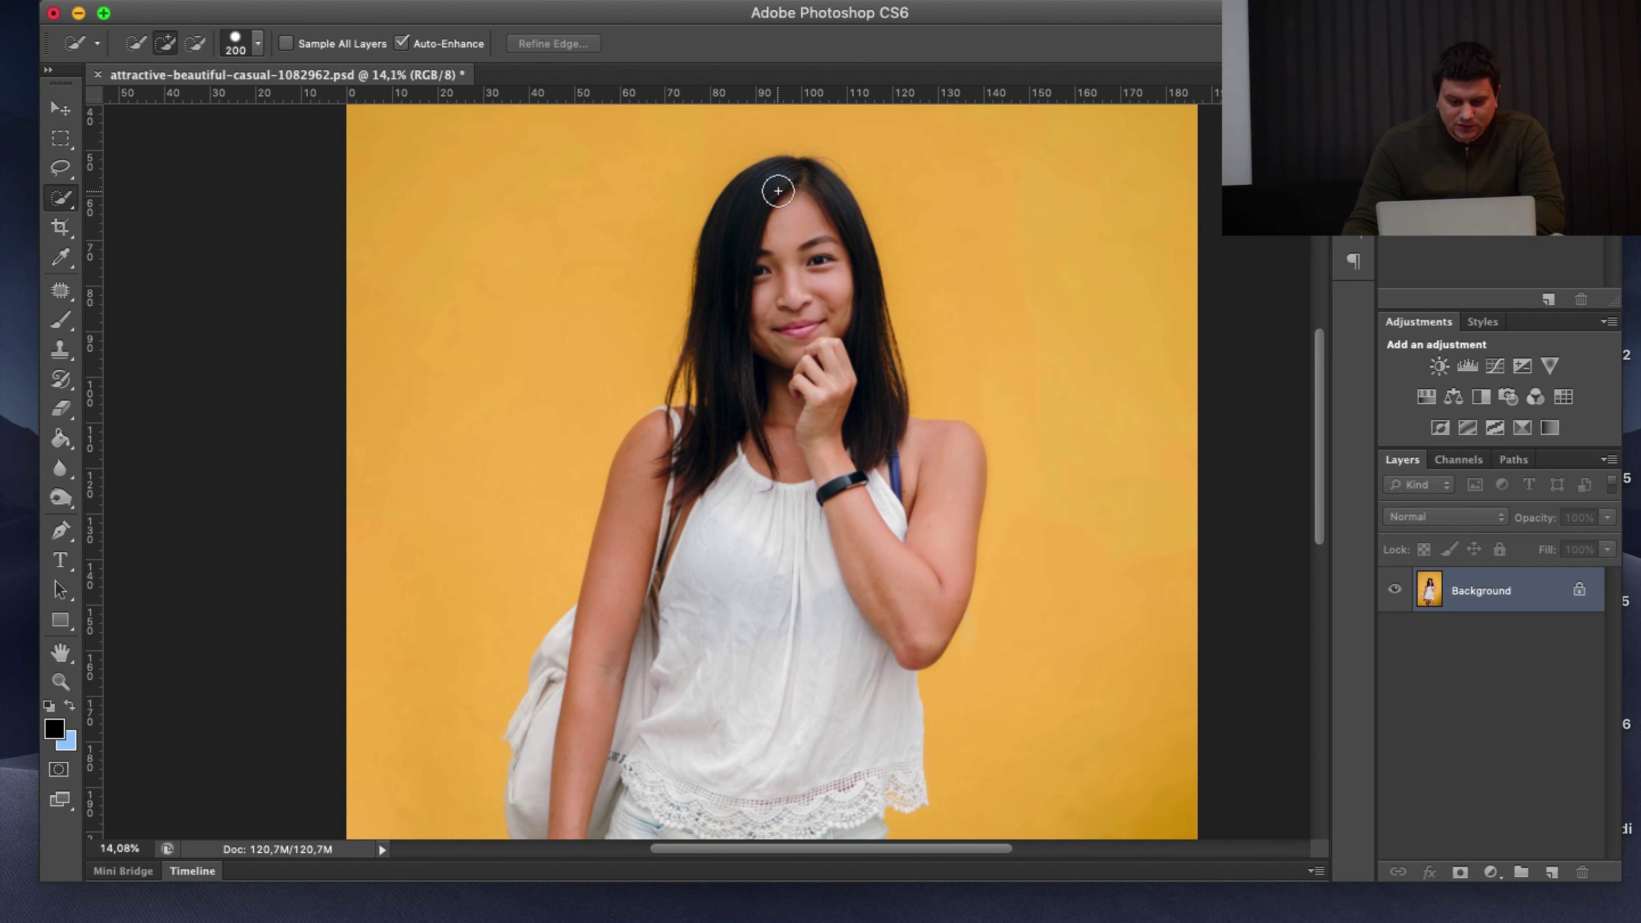
Brush the quick selection over her hair, face, arm, shoulder and shirt
left_click_drag(772, 178, 812, 205)
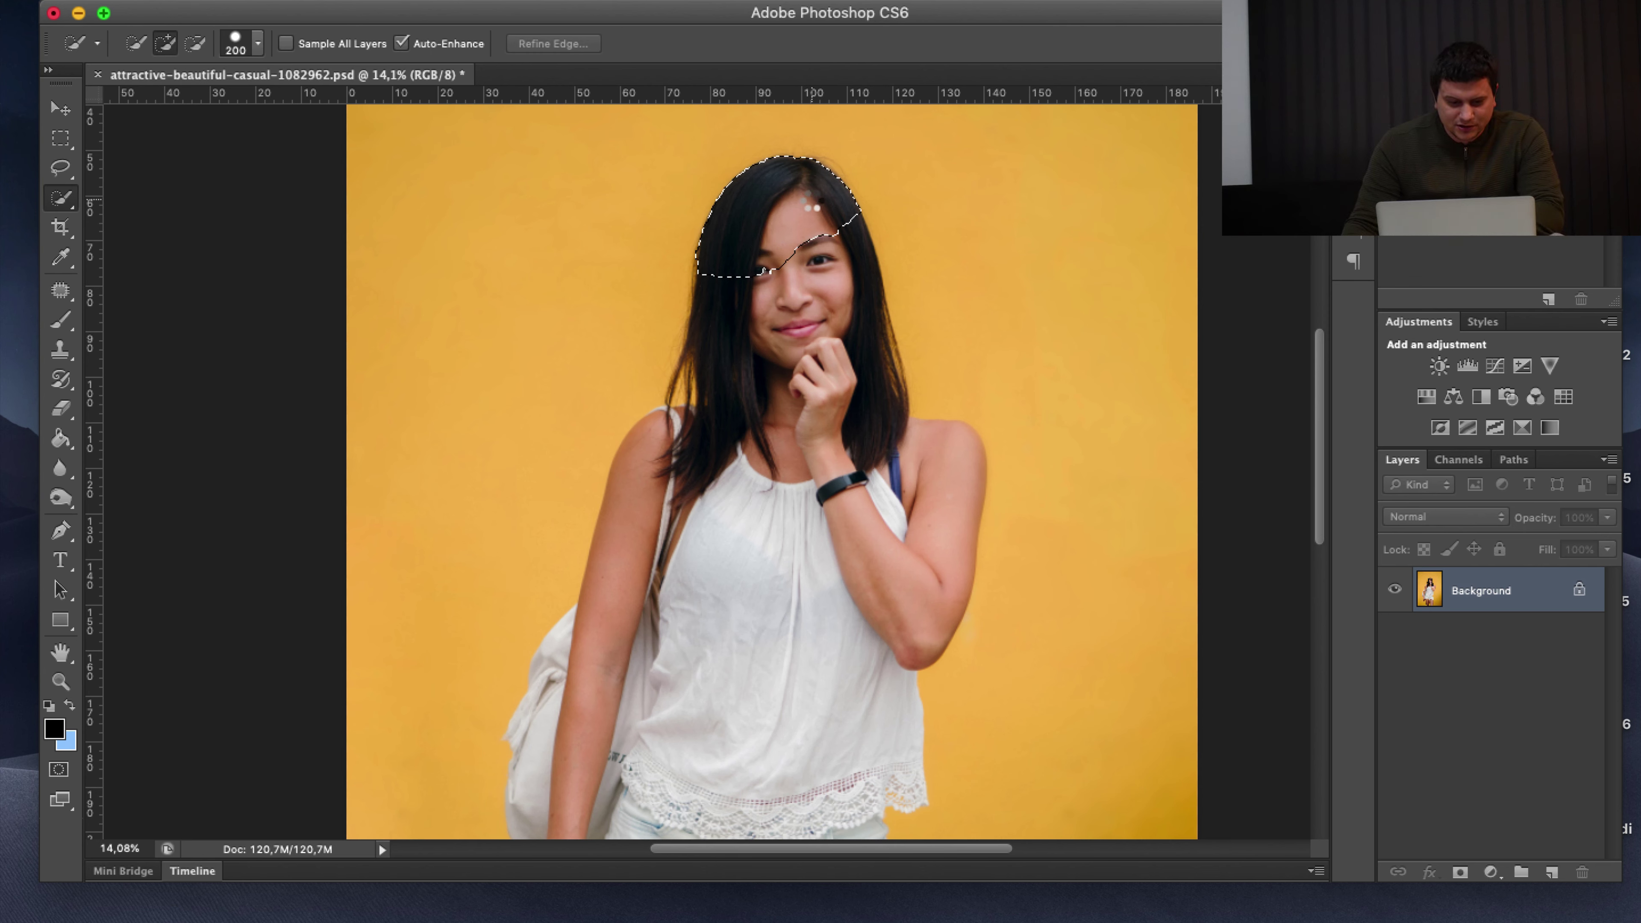
mouse_move(820, 274)
left_mouse_down()
mouse_move(828, 243)
mouse_move(671, 478)
left_mouse_up()
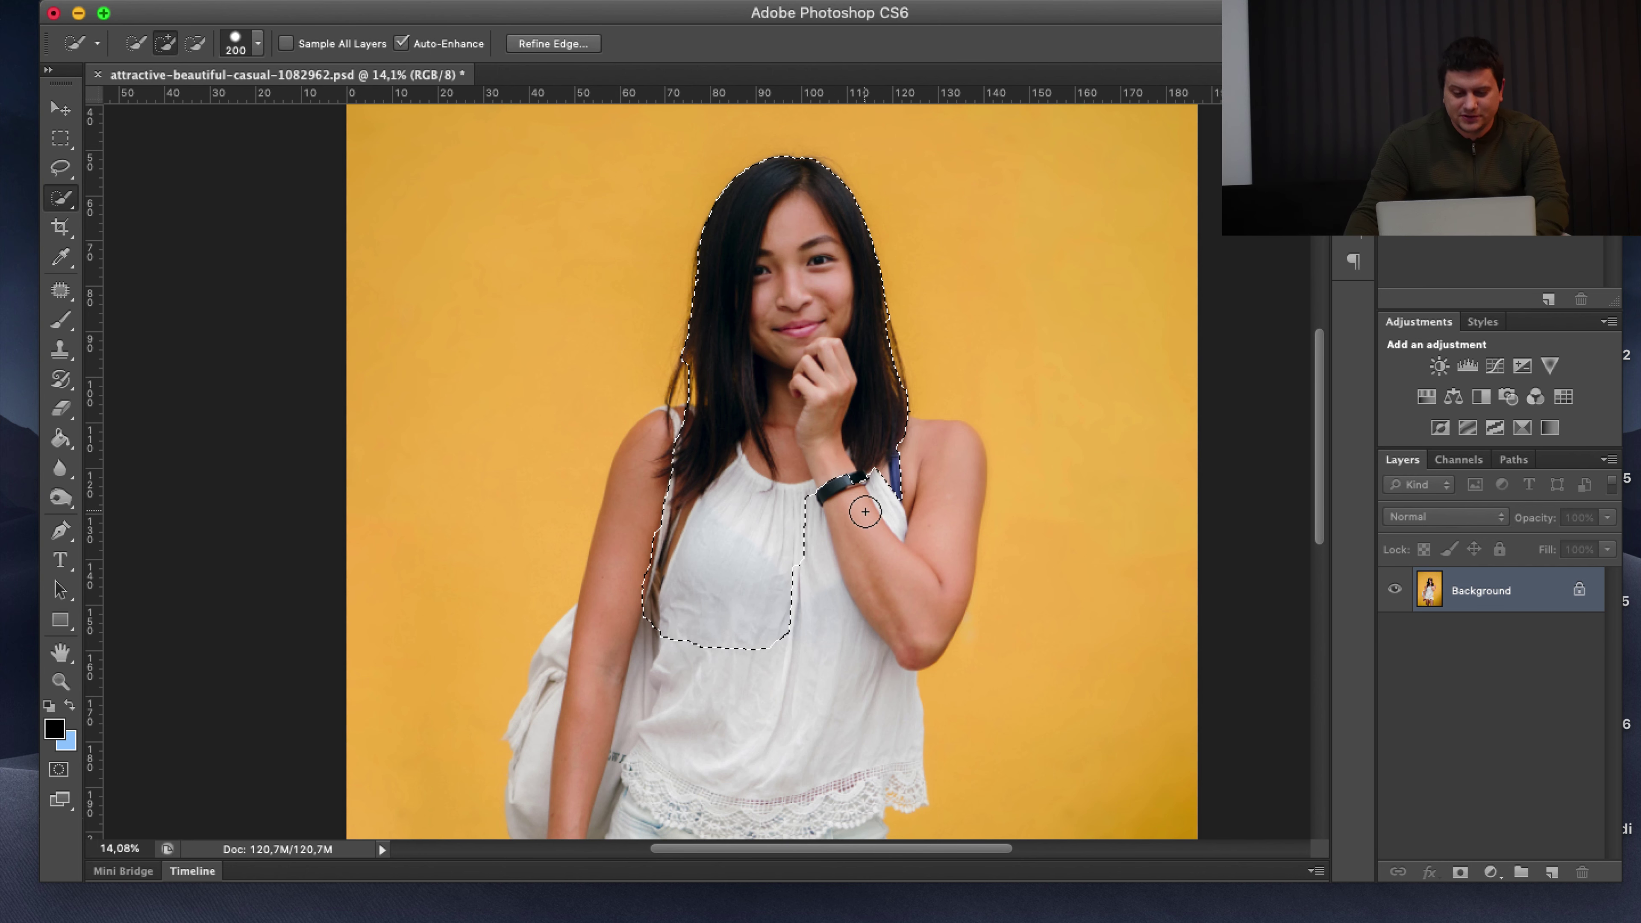
mouse_move(865, 511)
left_mouse_down()
mouse_move(630, 661)
mouse_move(544, 798)
left_mouse_up()
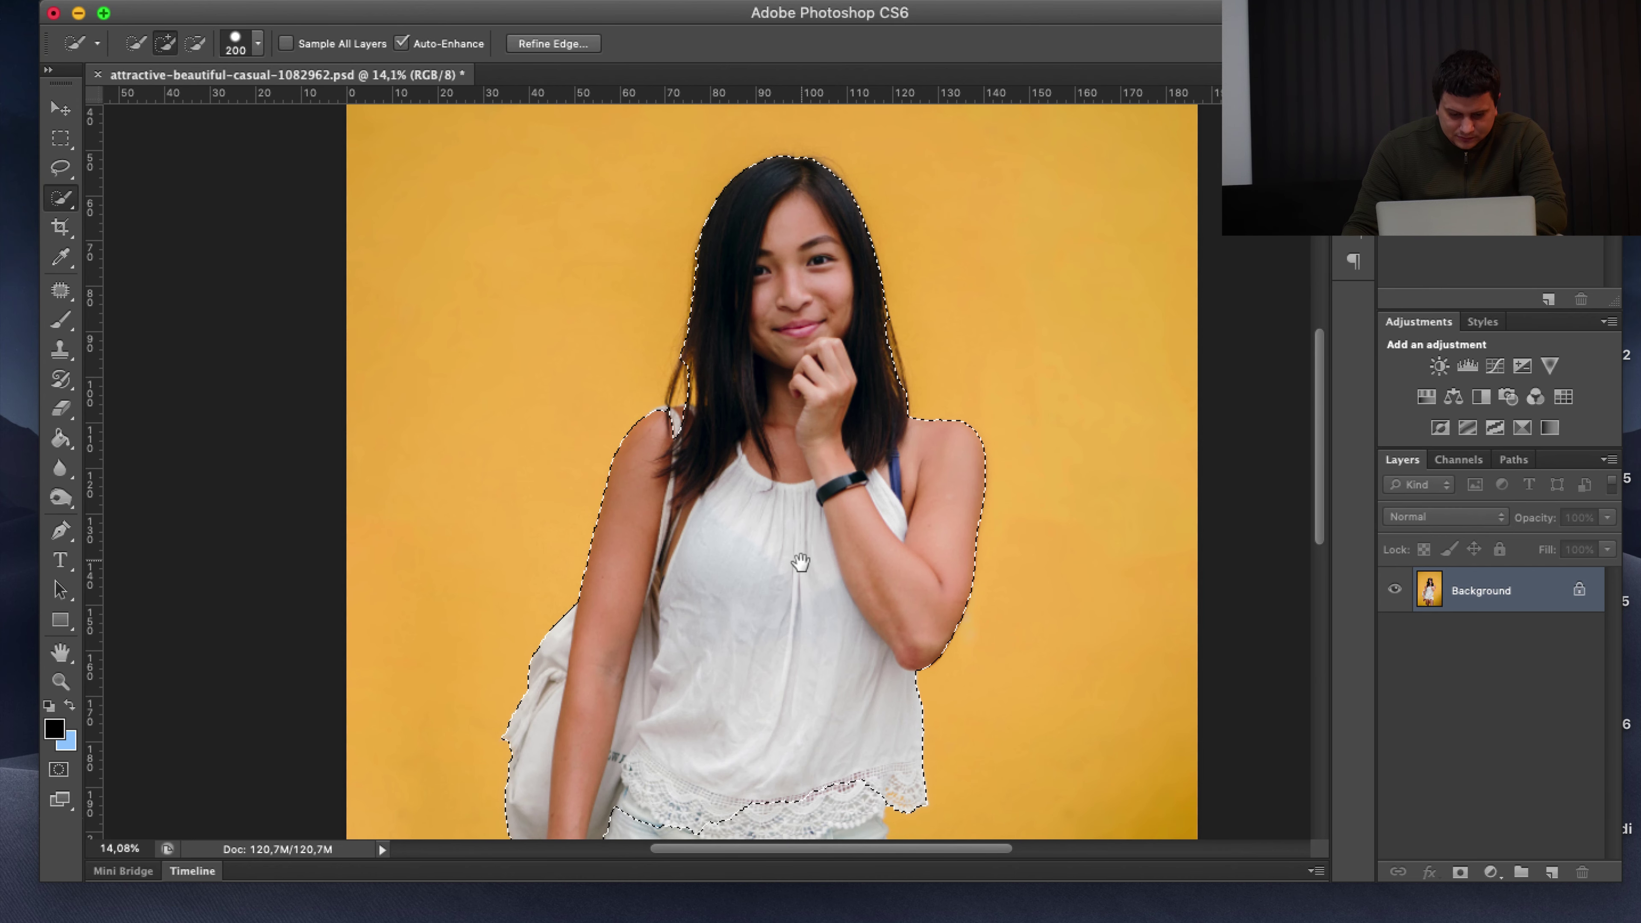
Extend the selection down over her shorts, hand and both thighs
left_click_drag(792, 595, 791, 280)
scroll(751, 579, "down", 3)
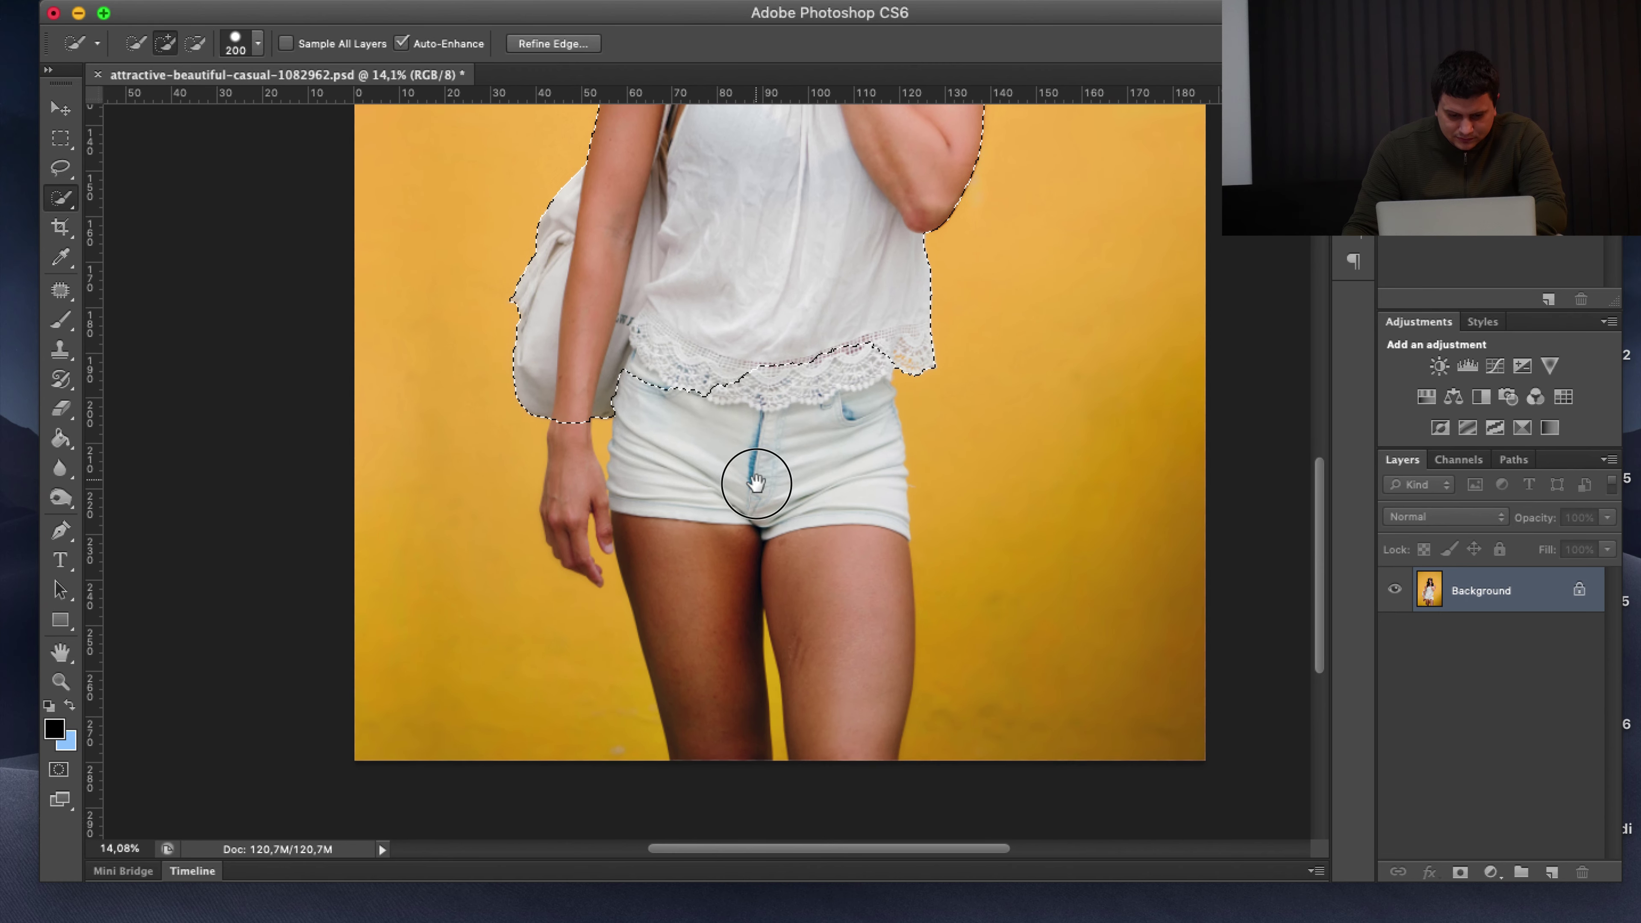
left_click(695, 424)
left_click_drag(697, 554, 714, 721)
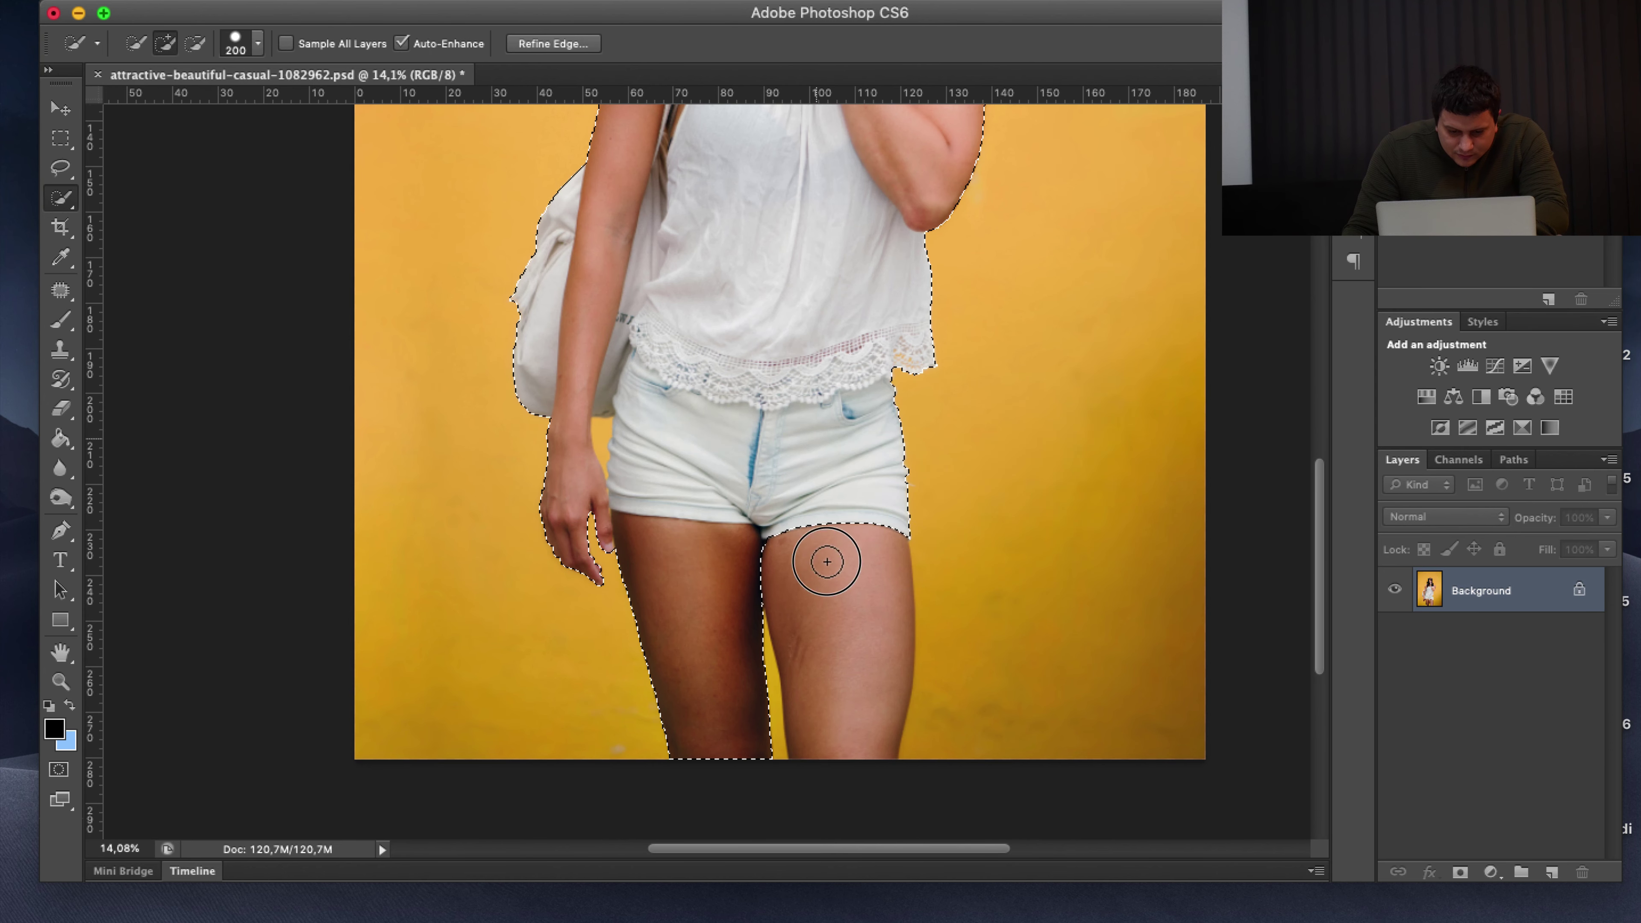
left_click_drag(824, 557, 831, 652)
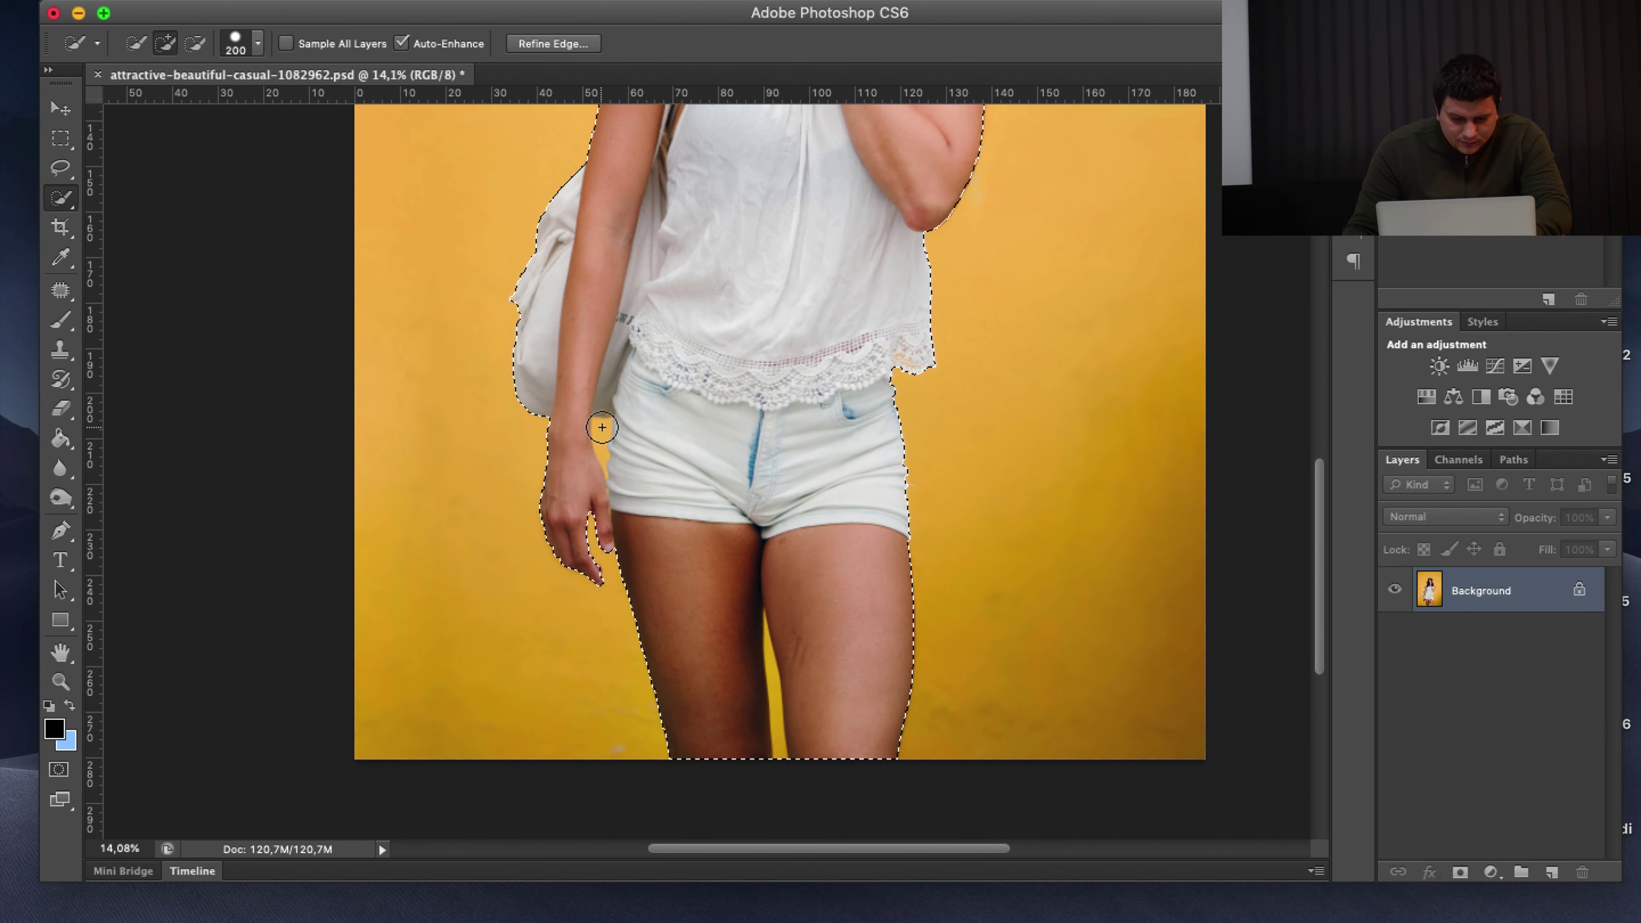
scroll(601, 427, "up", 3, "alt")
scroll(601, 427, "up", 4, "alt")
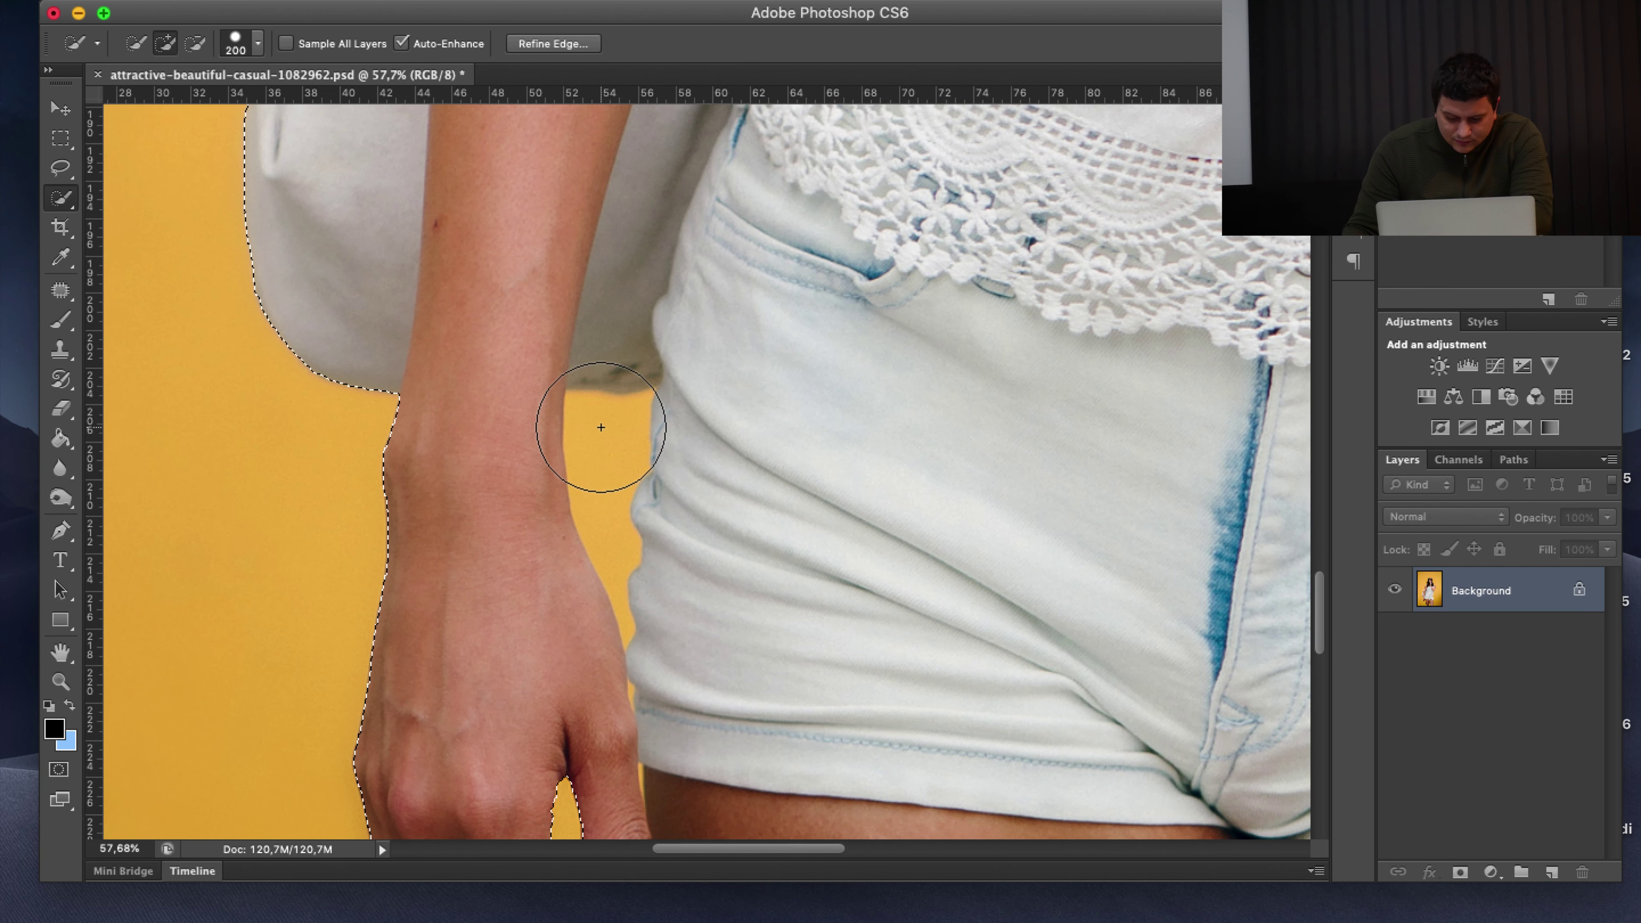
With a smaller brush, subtract the yellow gaps between arm and shorts, between the thighs, and along the legs
key("bracketleft")
key("bracketleft")
key("bracketleft")
key("bracketleft")
key("bracketleft")
key("bracketleft")
key("bracketleft")
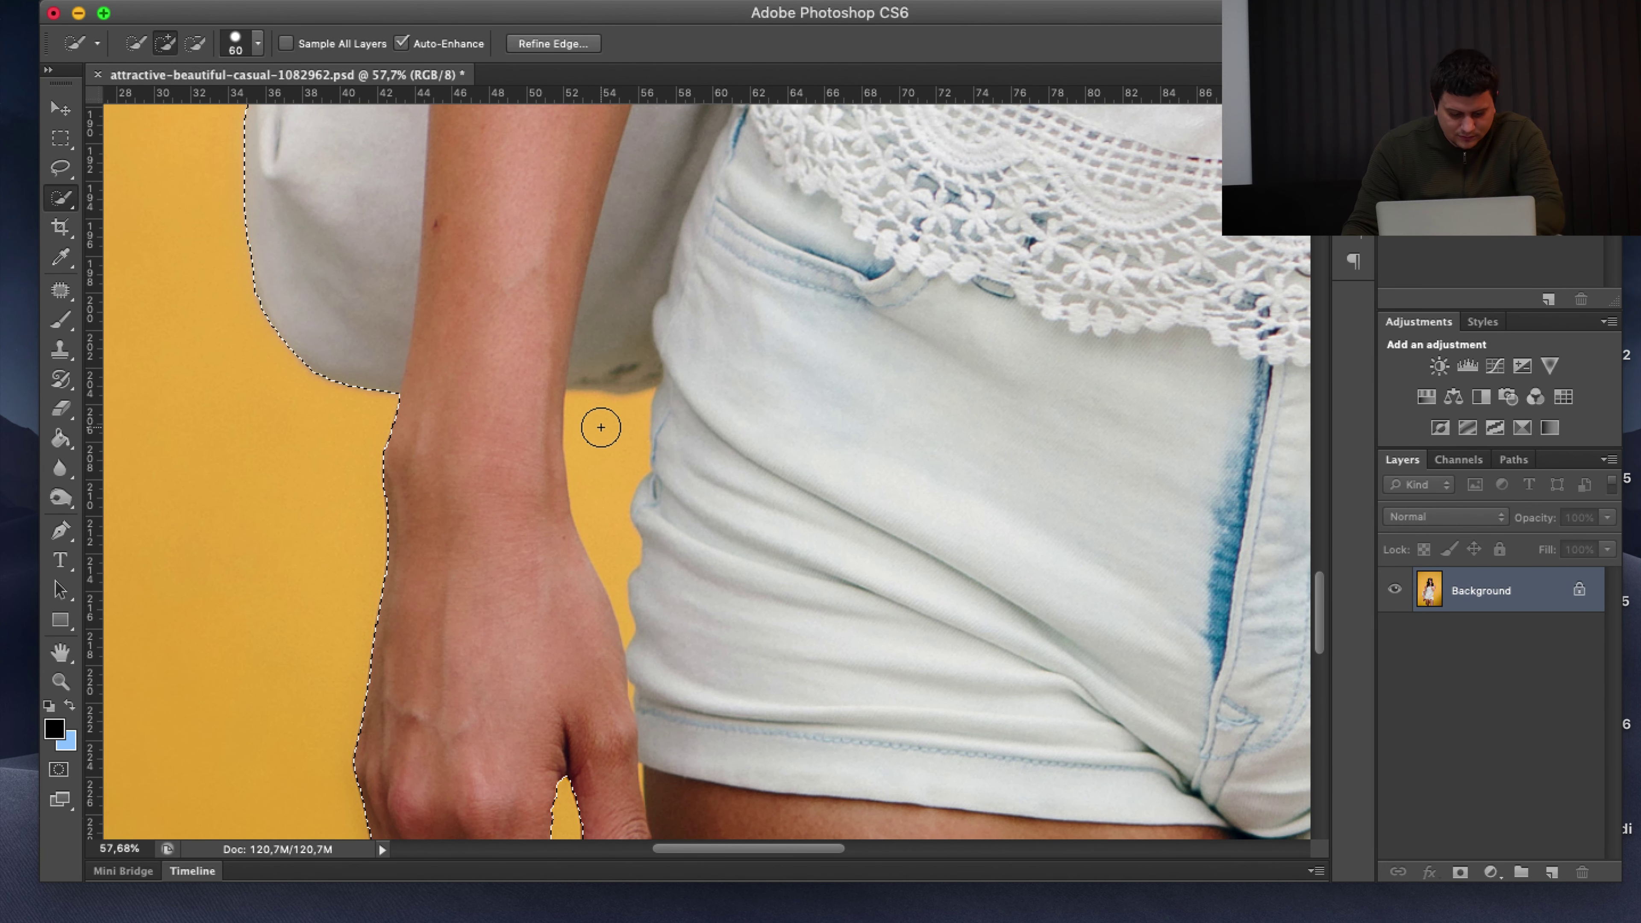
key("bracketleft")
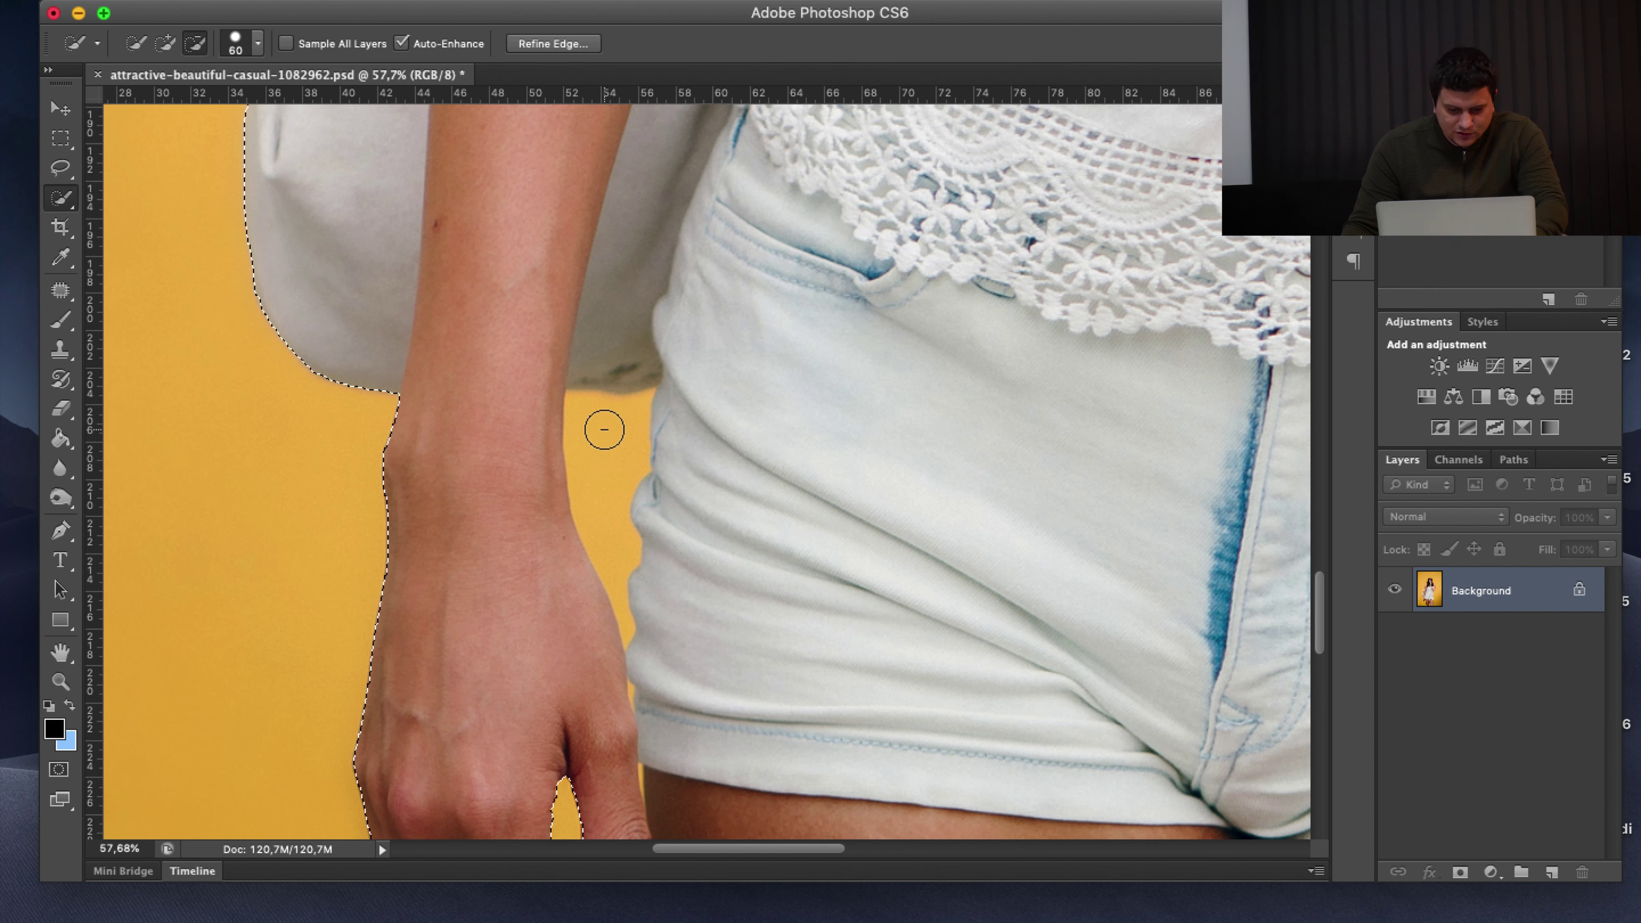
left_click_drag(605, 422, 602, 457)
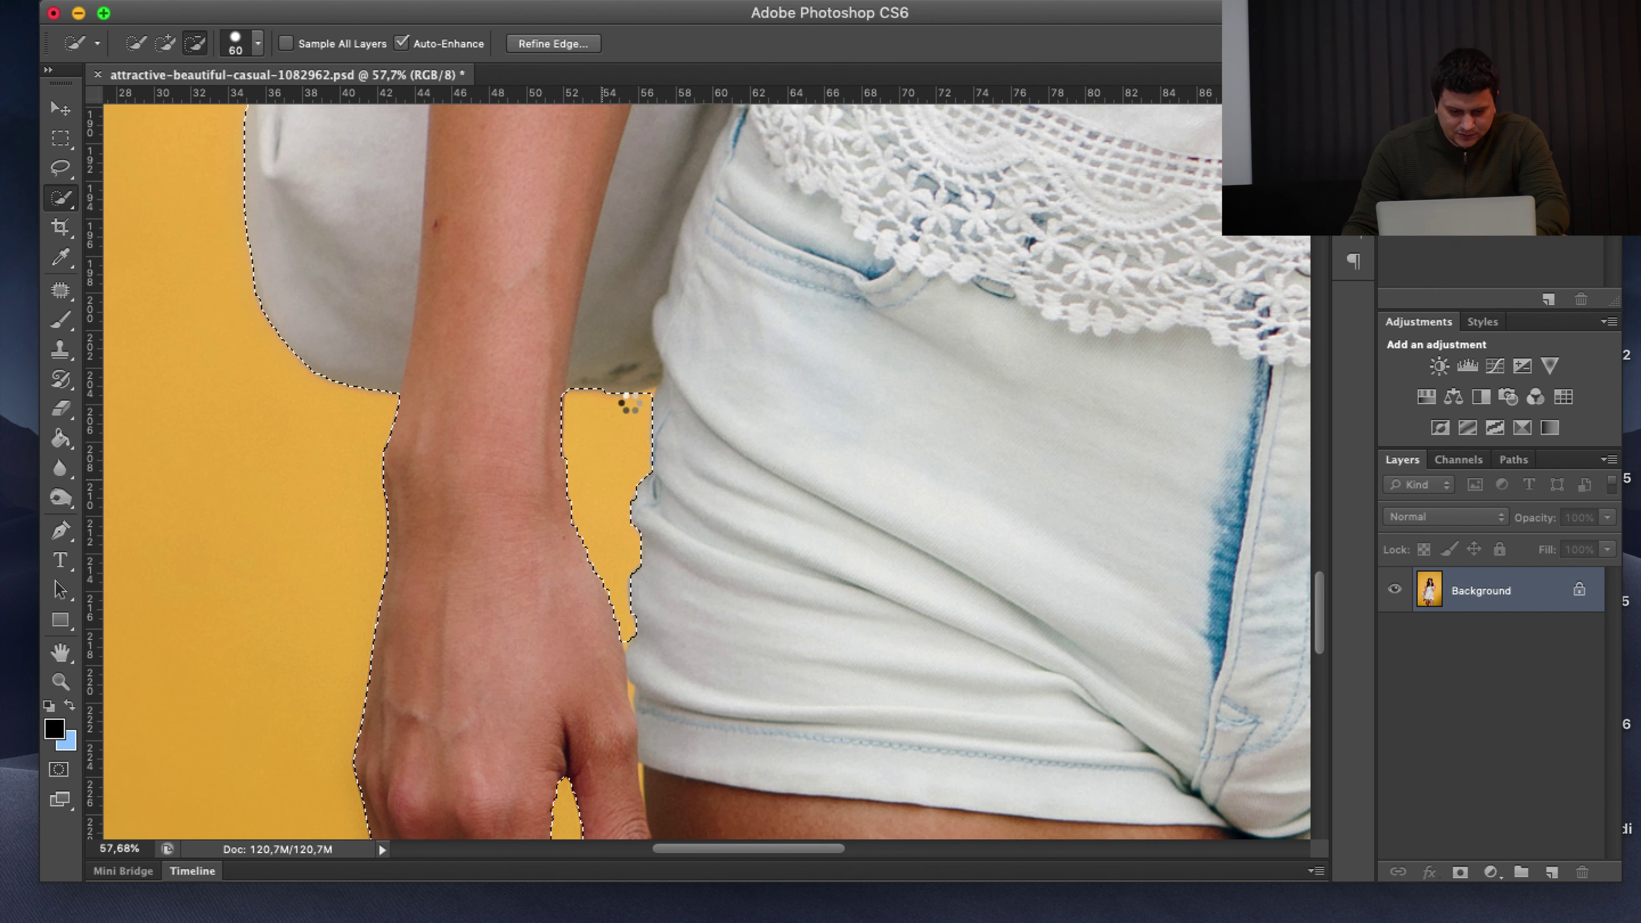
left_click_drag(1182, 722, 868, 256)
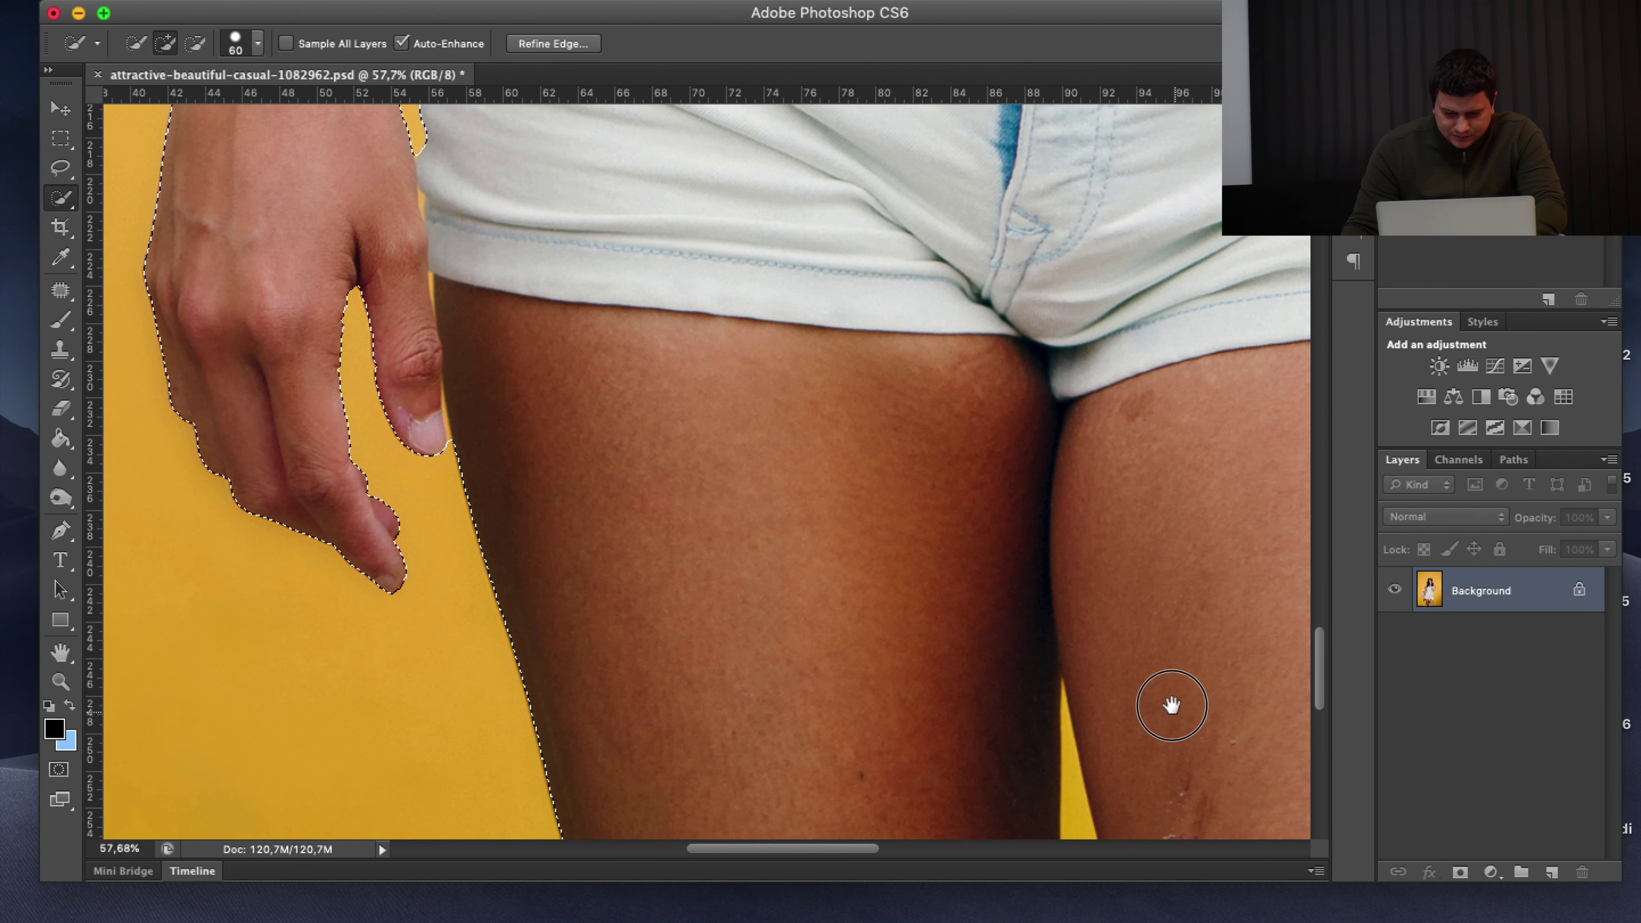
left_click_drag(1171, 704, 820, 285)
left_click_drag(730, 398, 756, 567)
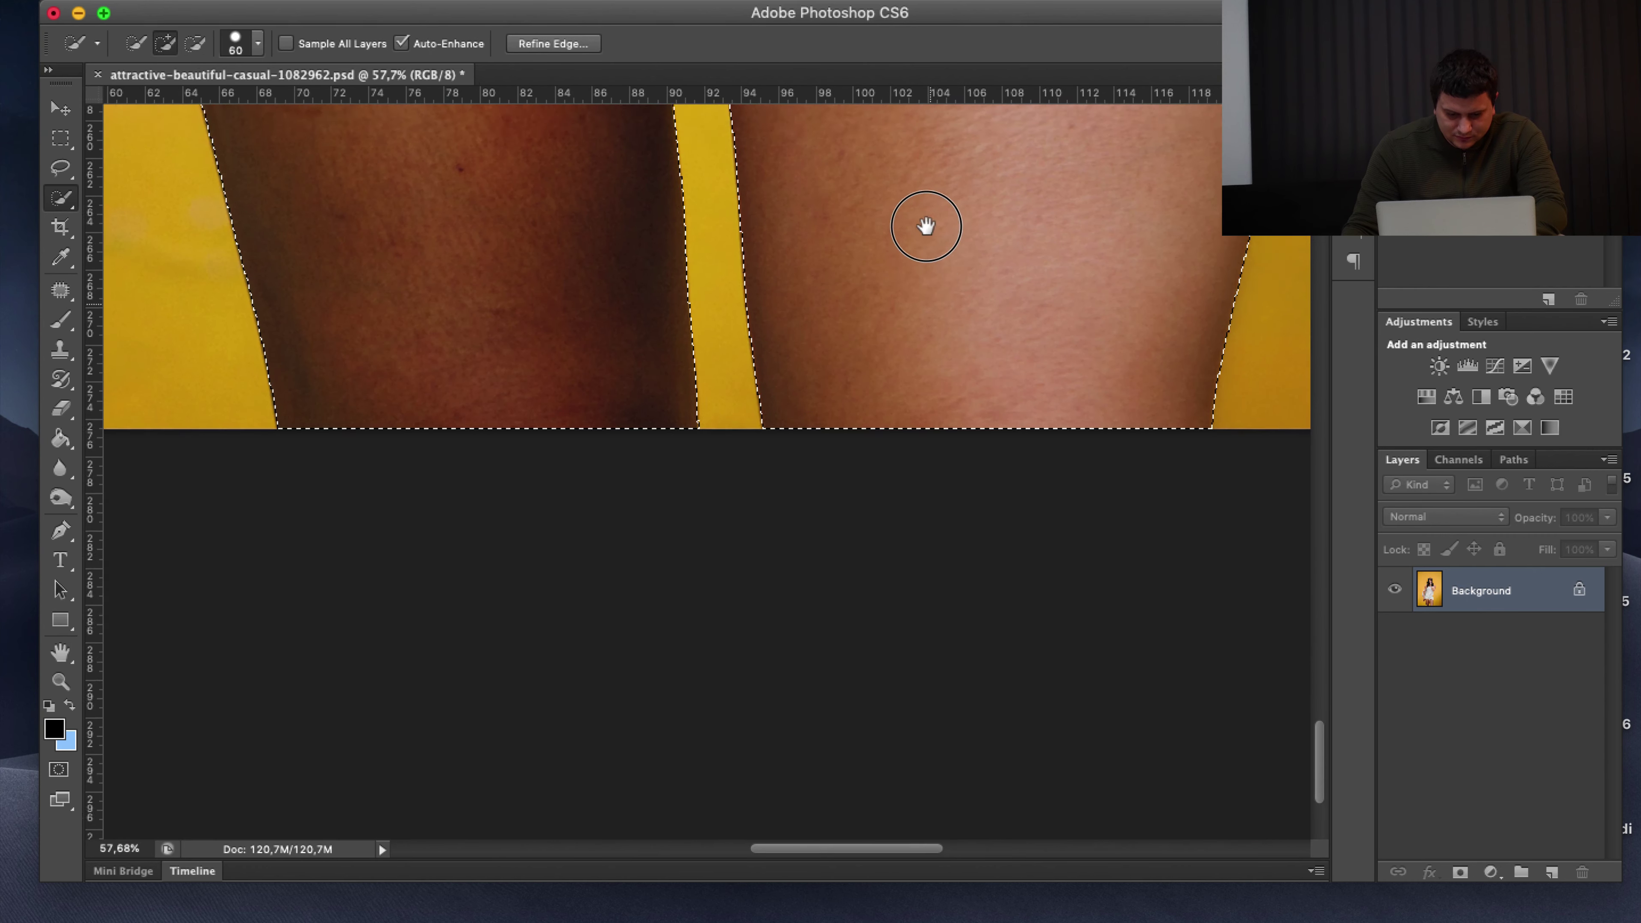
left_click_drag(976, 706, 961, 703)
scroll(908, 381, "down", 5)
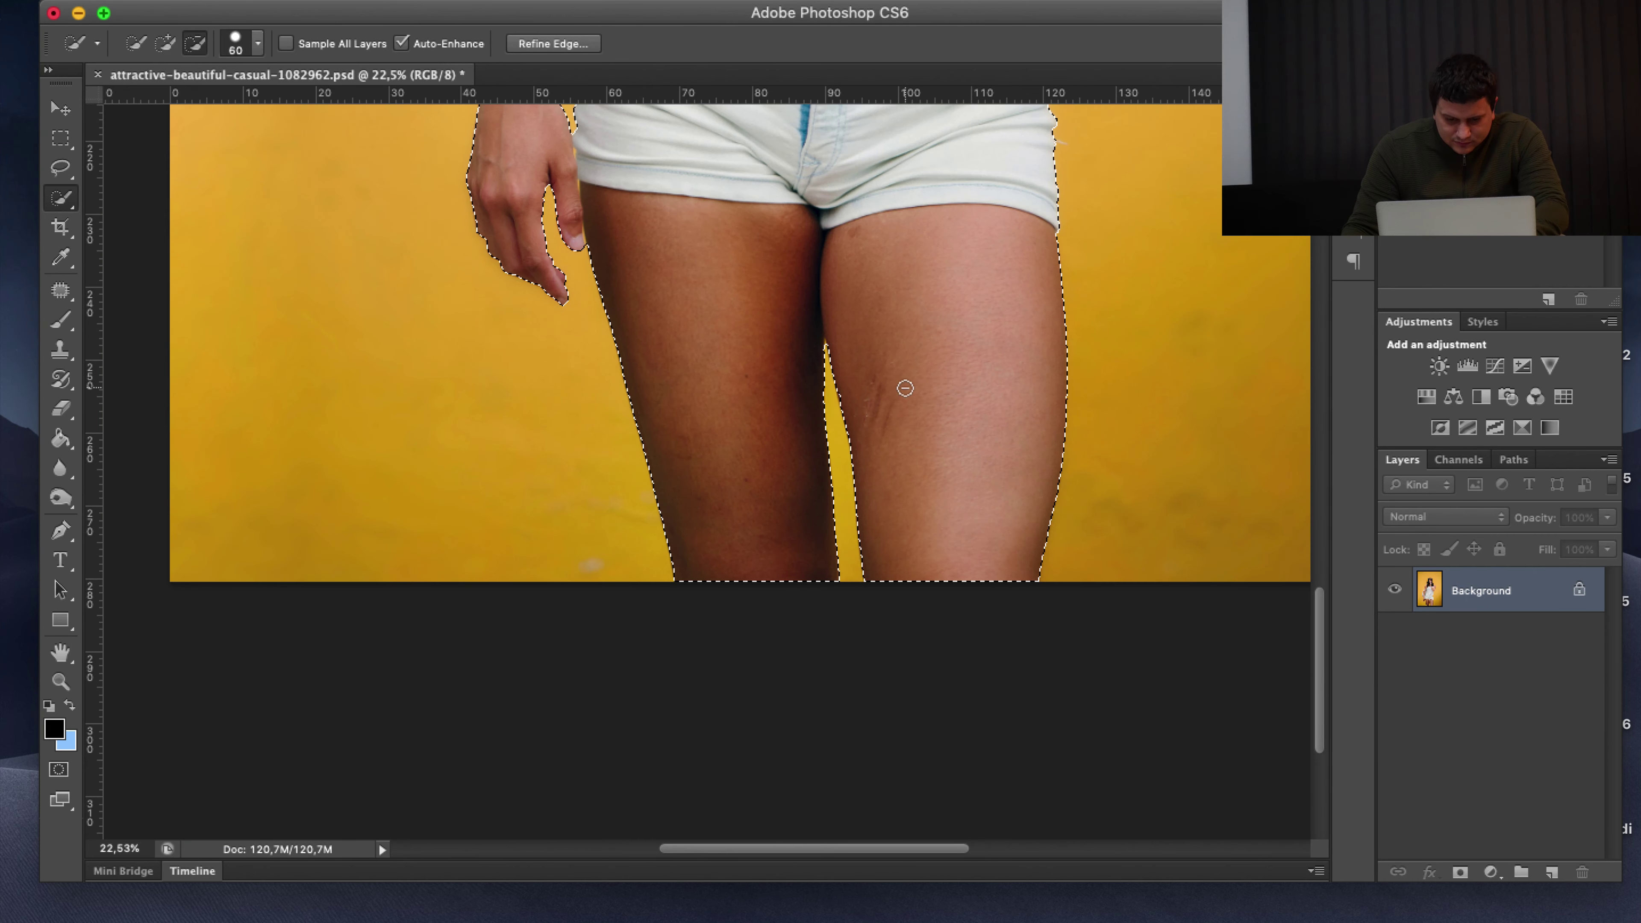
scroll(872, 183, "up", 3)
Trim the yellow background from the selection edges along her left and right hair
left_click_drag(931, 243, 929, 534)
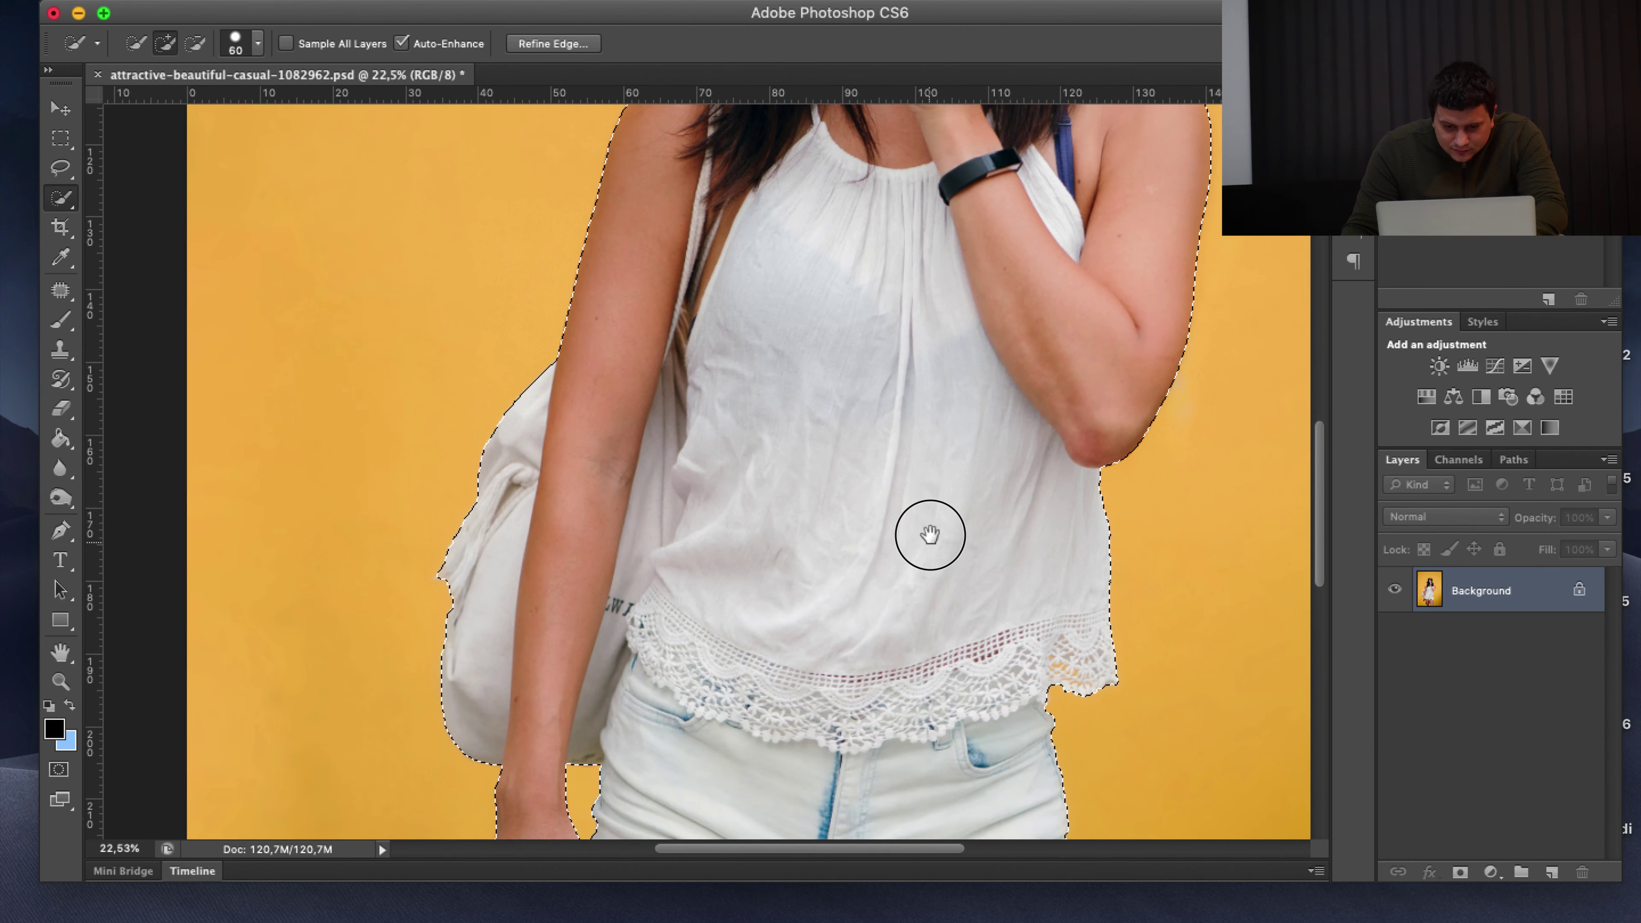
left_click_drag(626, 340, 530, 617)
left_click_drag(772, 300, 757, 521)
left_click_drag(743, 588, 779, 417)
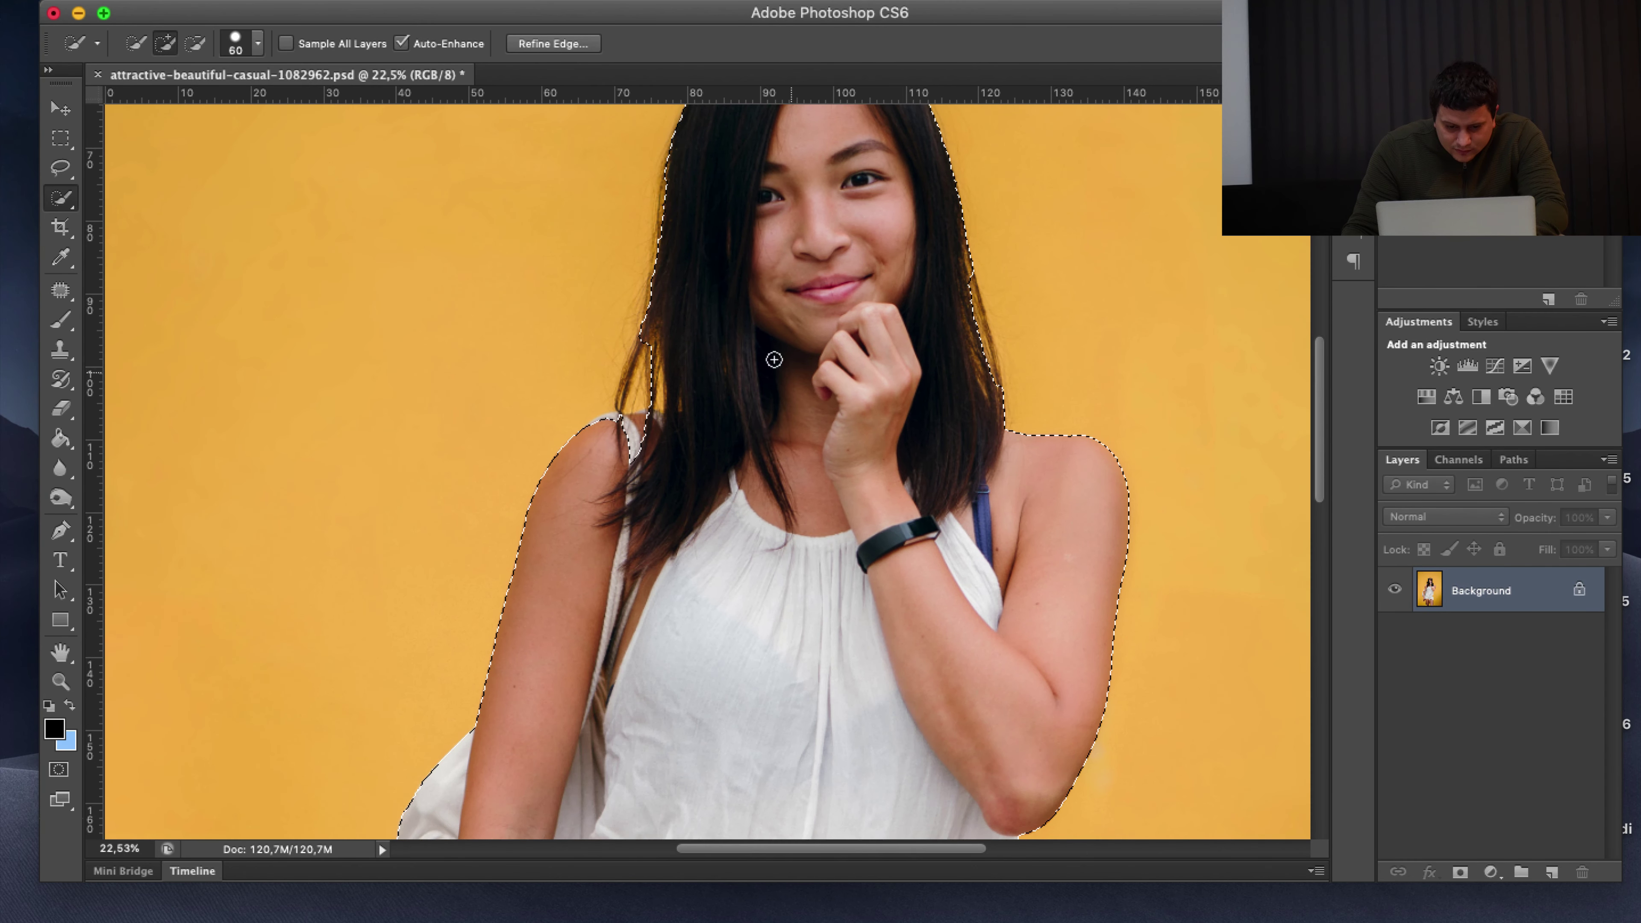
scroll(769, 428, "up", 5)
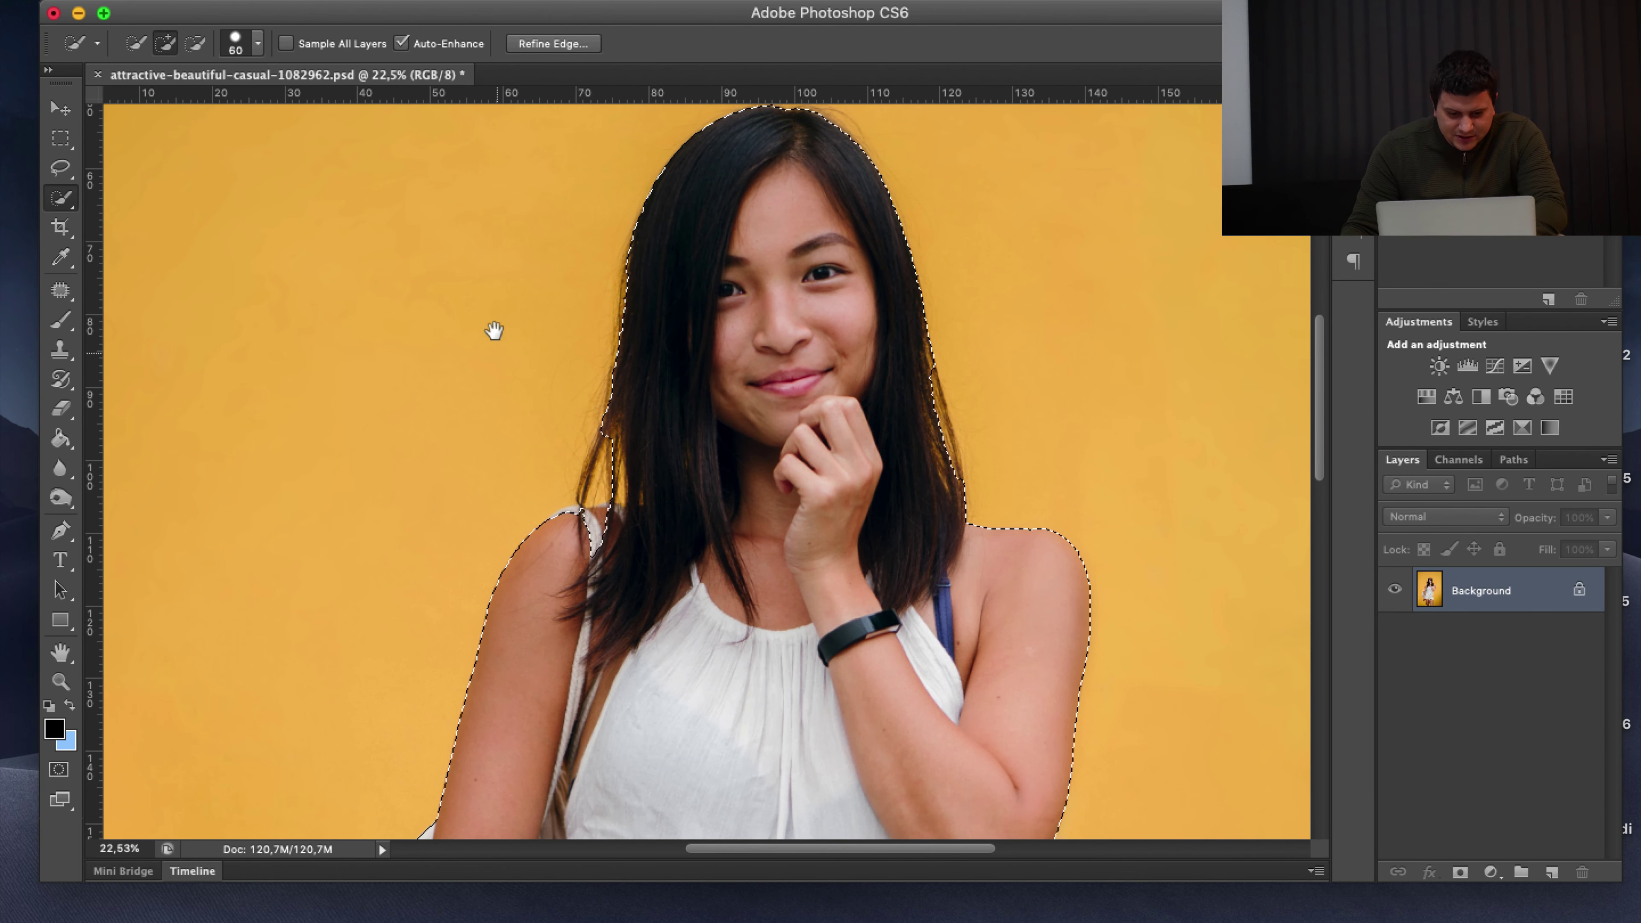
mouse_move(531, 341)
left_mouse_down()
mouse_move(472, 286)
mouse_move(436, 320)
left_mouse_up()
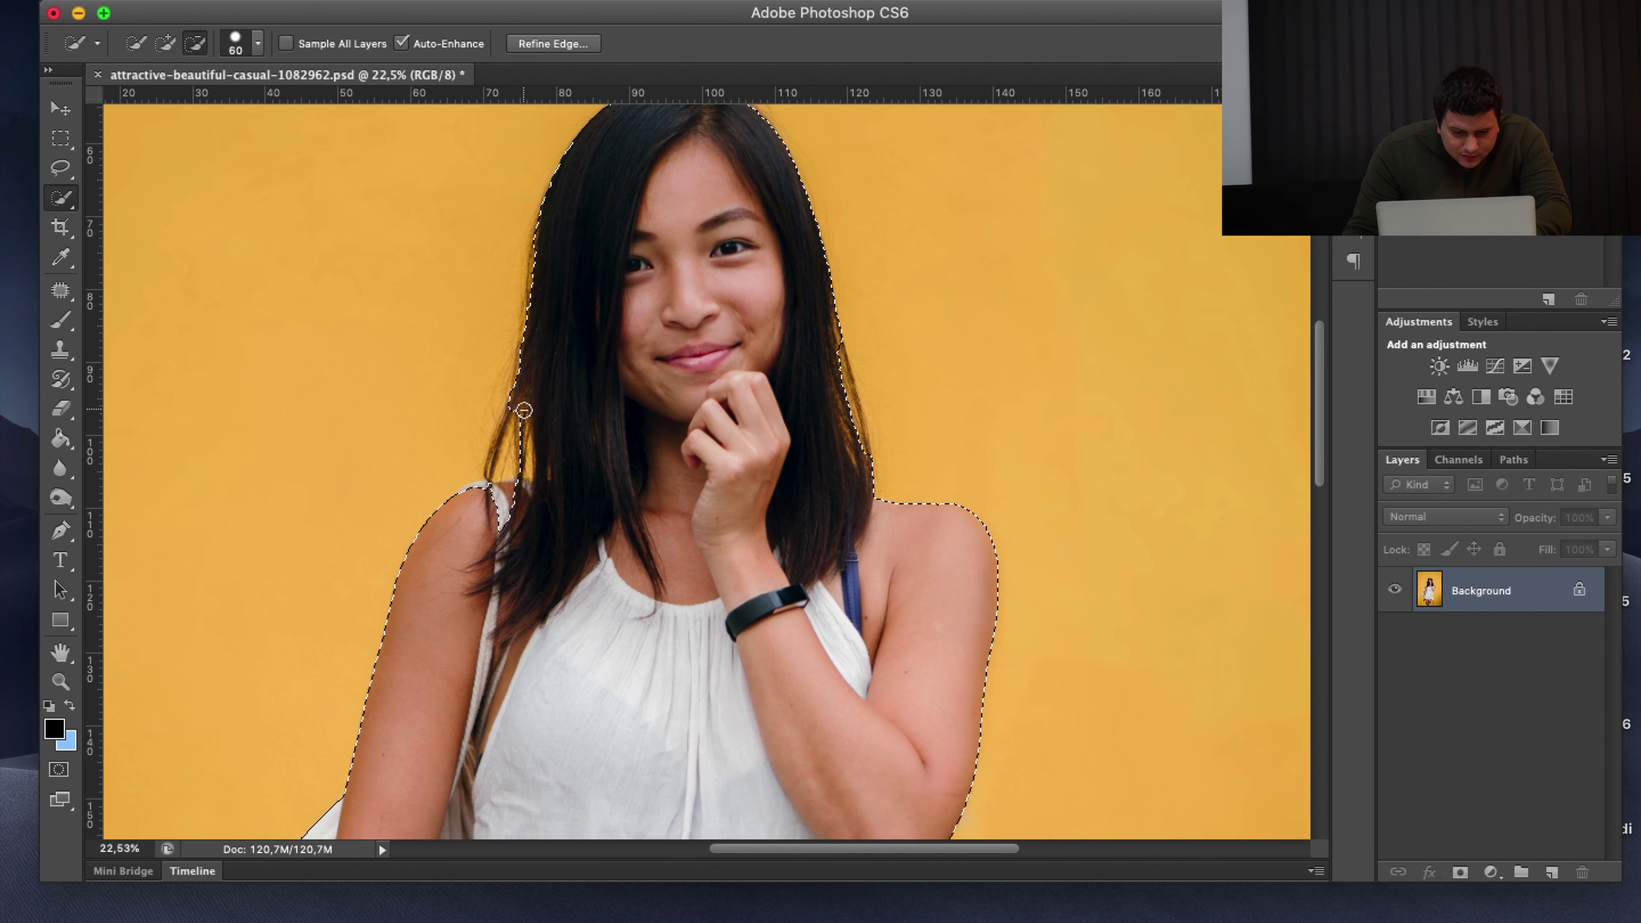
left_click(523, 446, "alt")
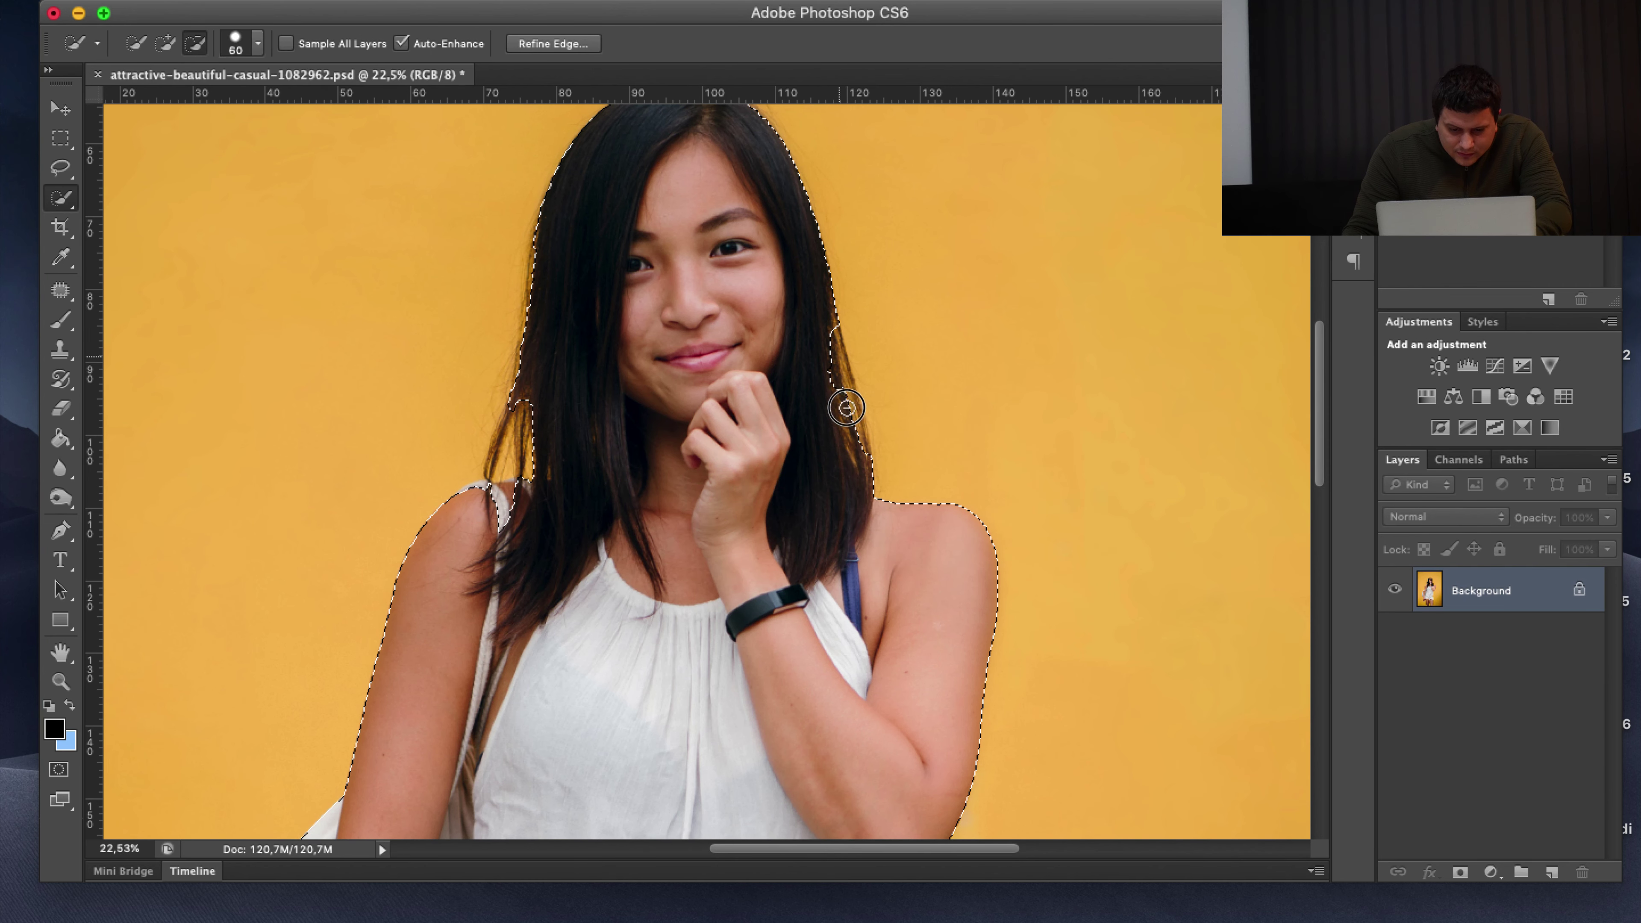
left_click_drag(846, 407, 851, 449)
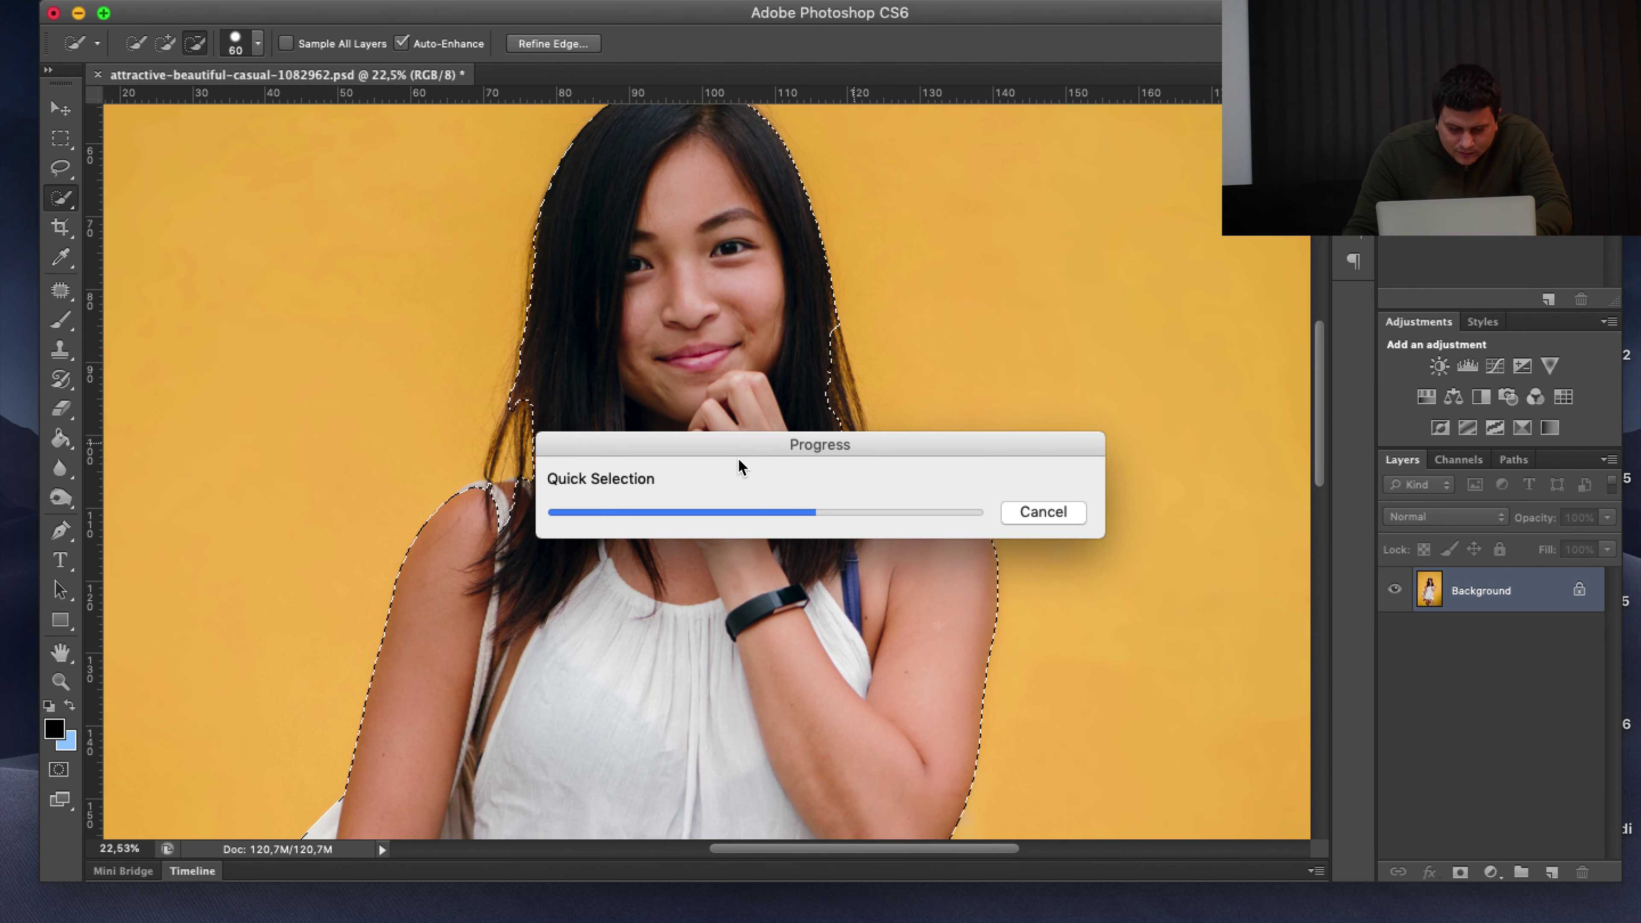
Zoom back out to check the whole selected figure
scroll(721, 454, "down", 3)
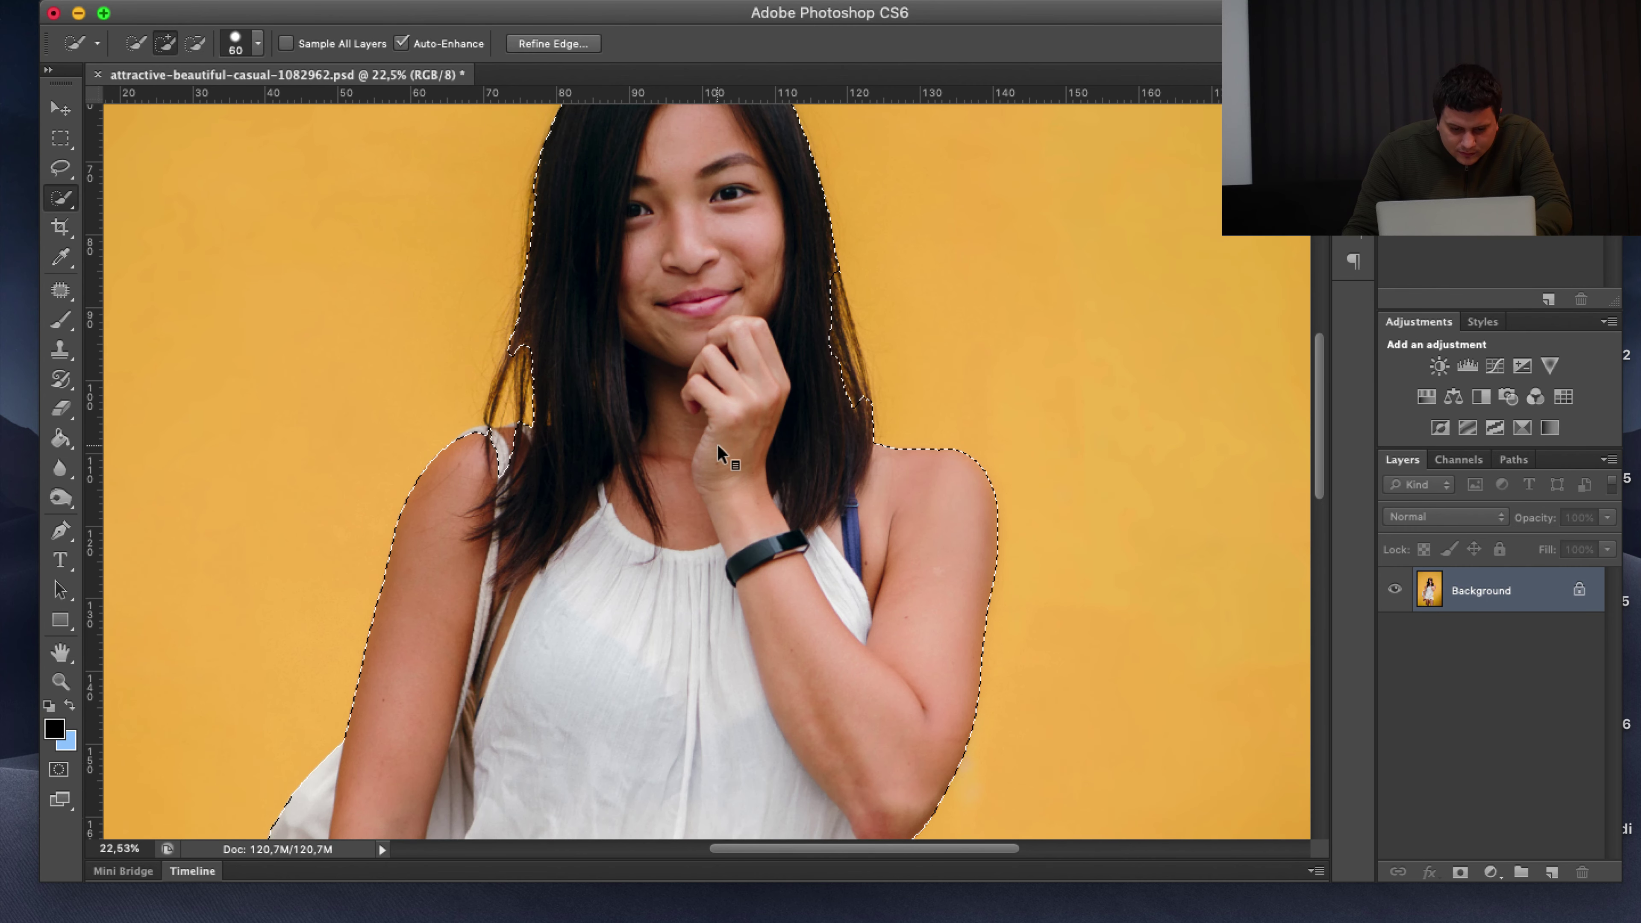
scroll(721, 454, "down", 2)
scroll(718, 446, "down", 2)
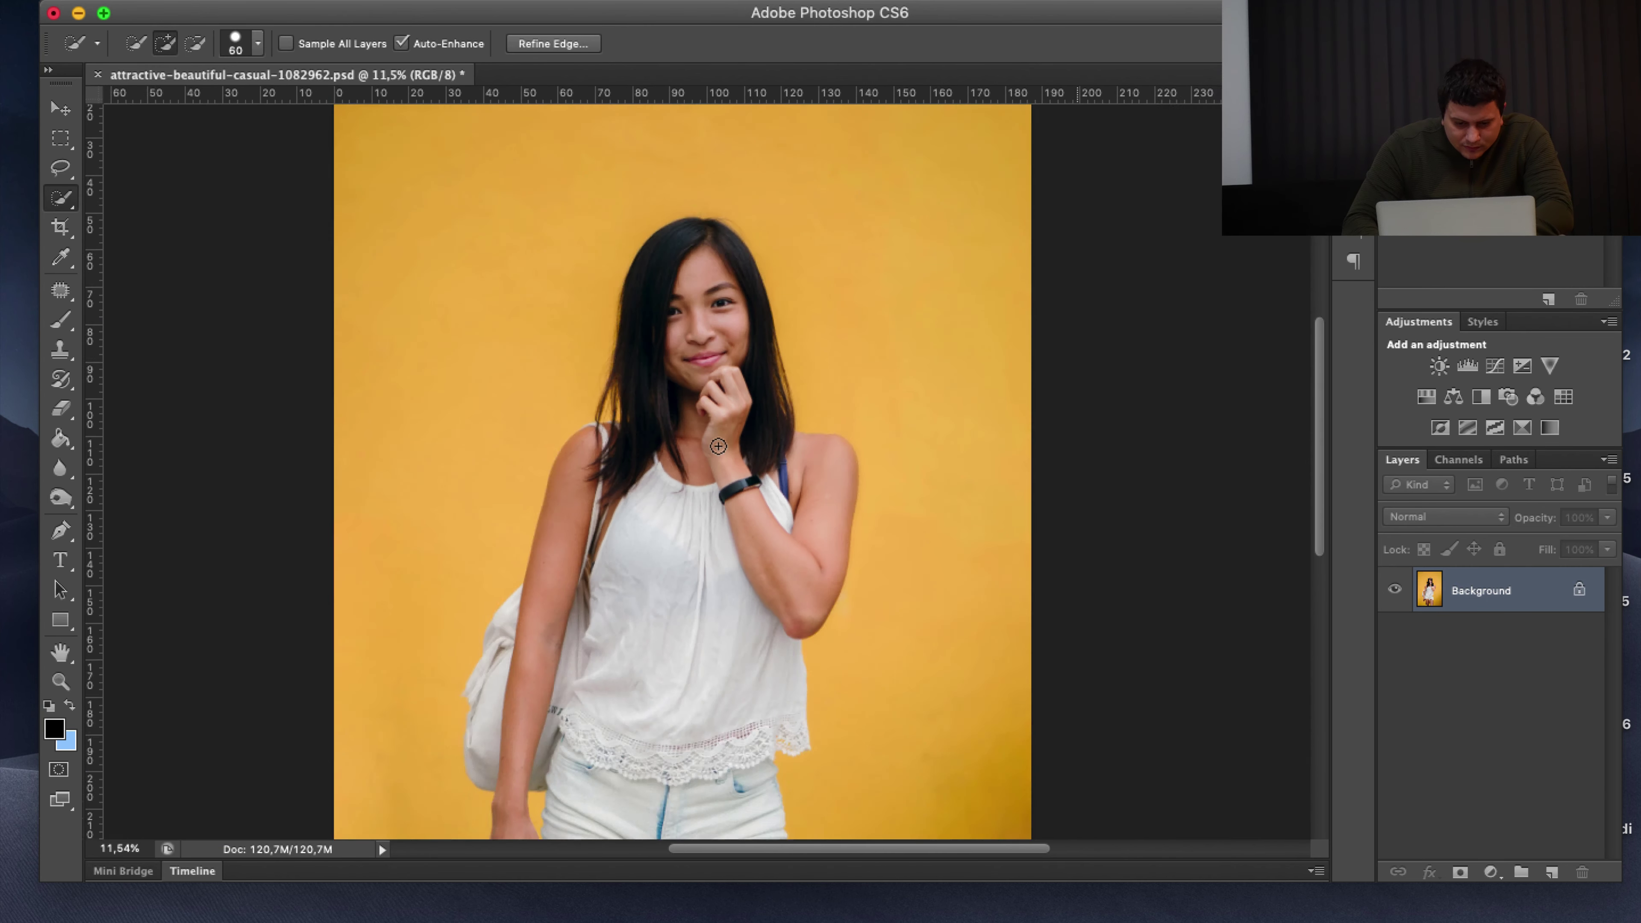
scroll(718, 446, "down", 2)
scroll(717, 446, "up", 3)
scroll(718, 446, "down", 1)
scroll(718, 446, "down", 1)
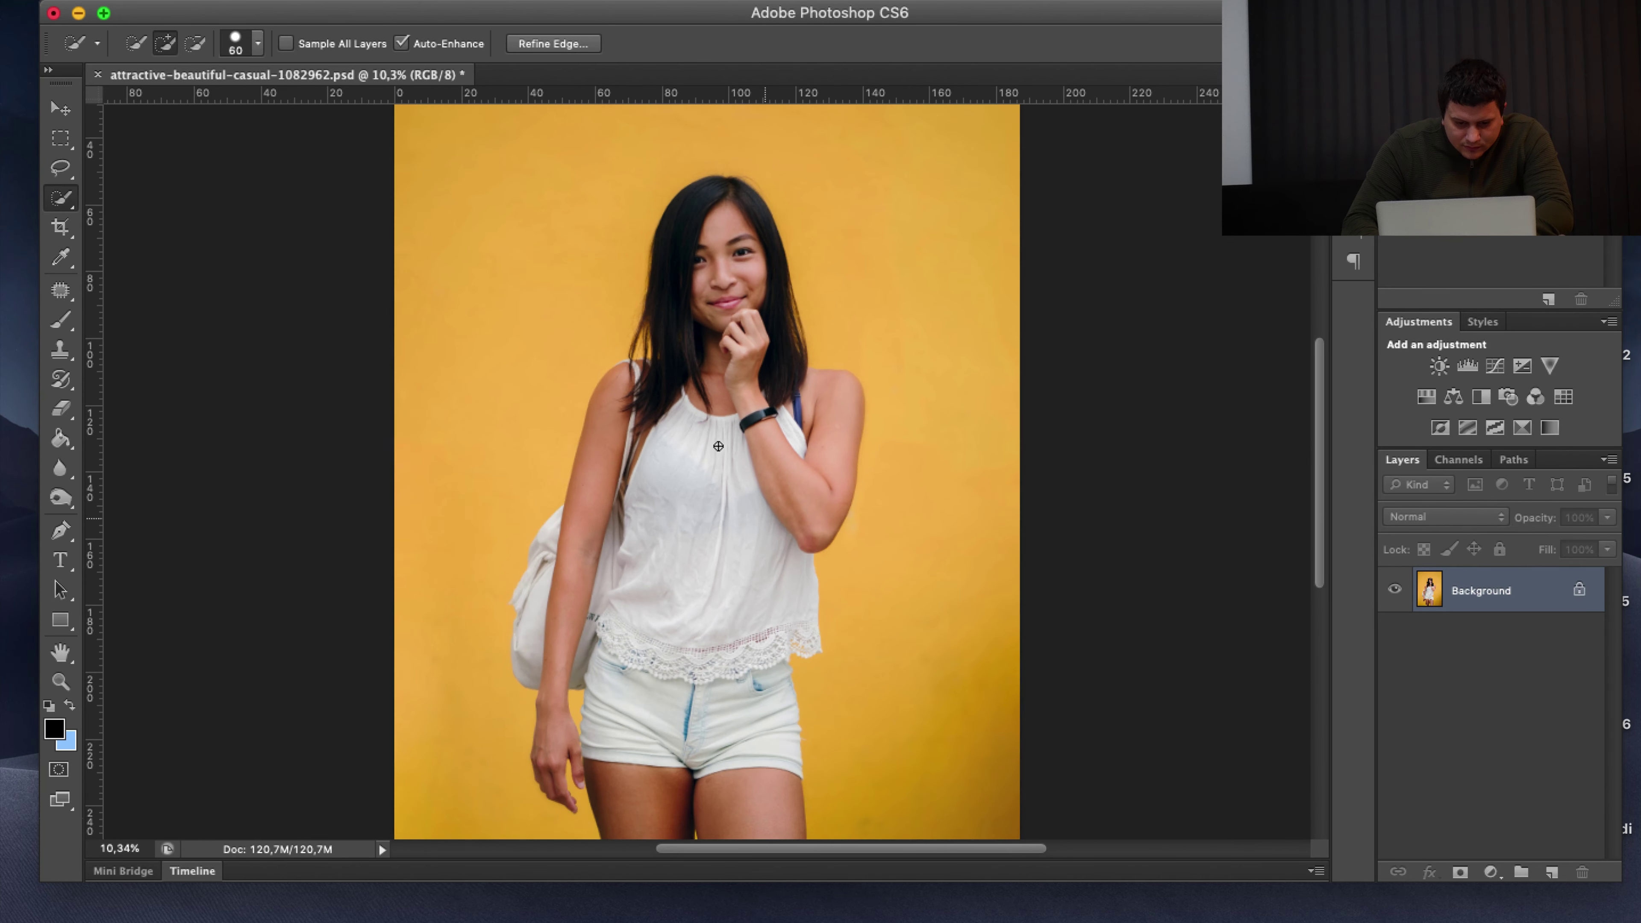
scroll(717, 446, "down", 1)
left_click_drag(737, 511, 728, 473)
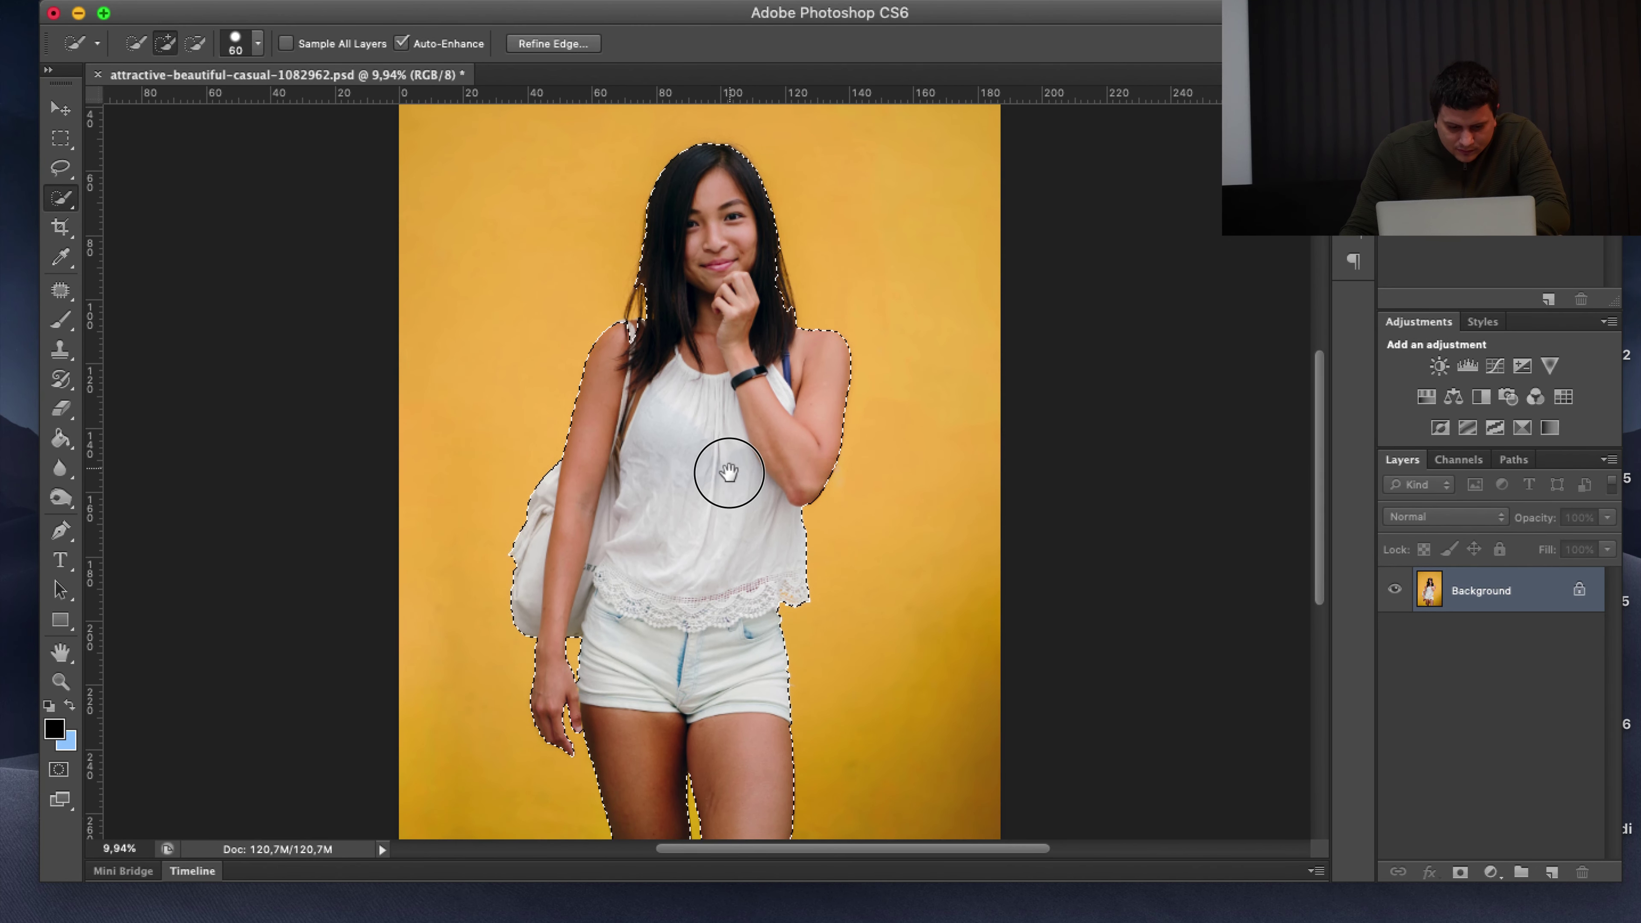
Use Refine Edge with a 250 brush along her hair and lace hem, then apply it
left_click(533, 43)
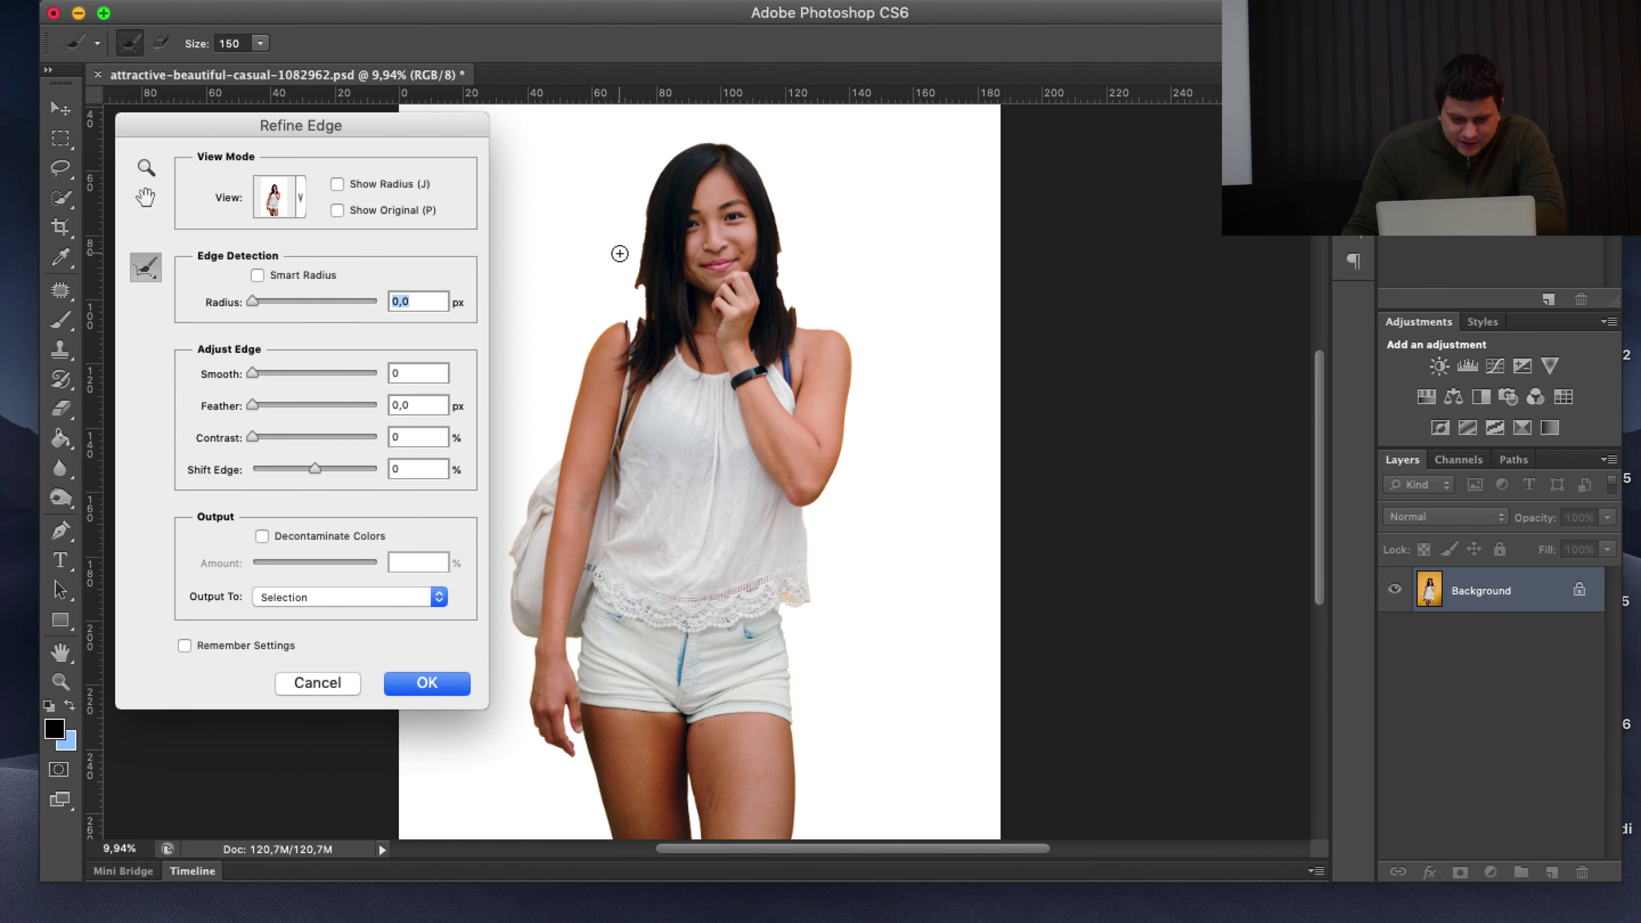
key("bracketright")
key("bracketright")
key("bracketright")
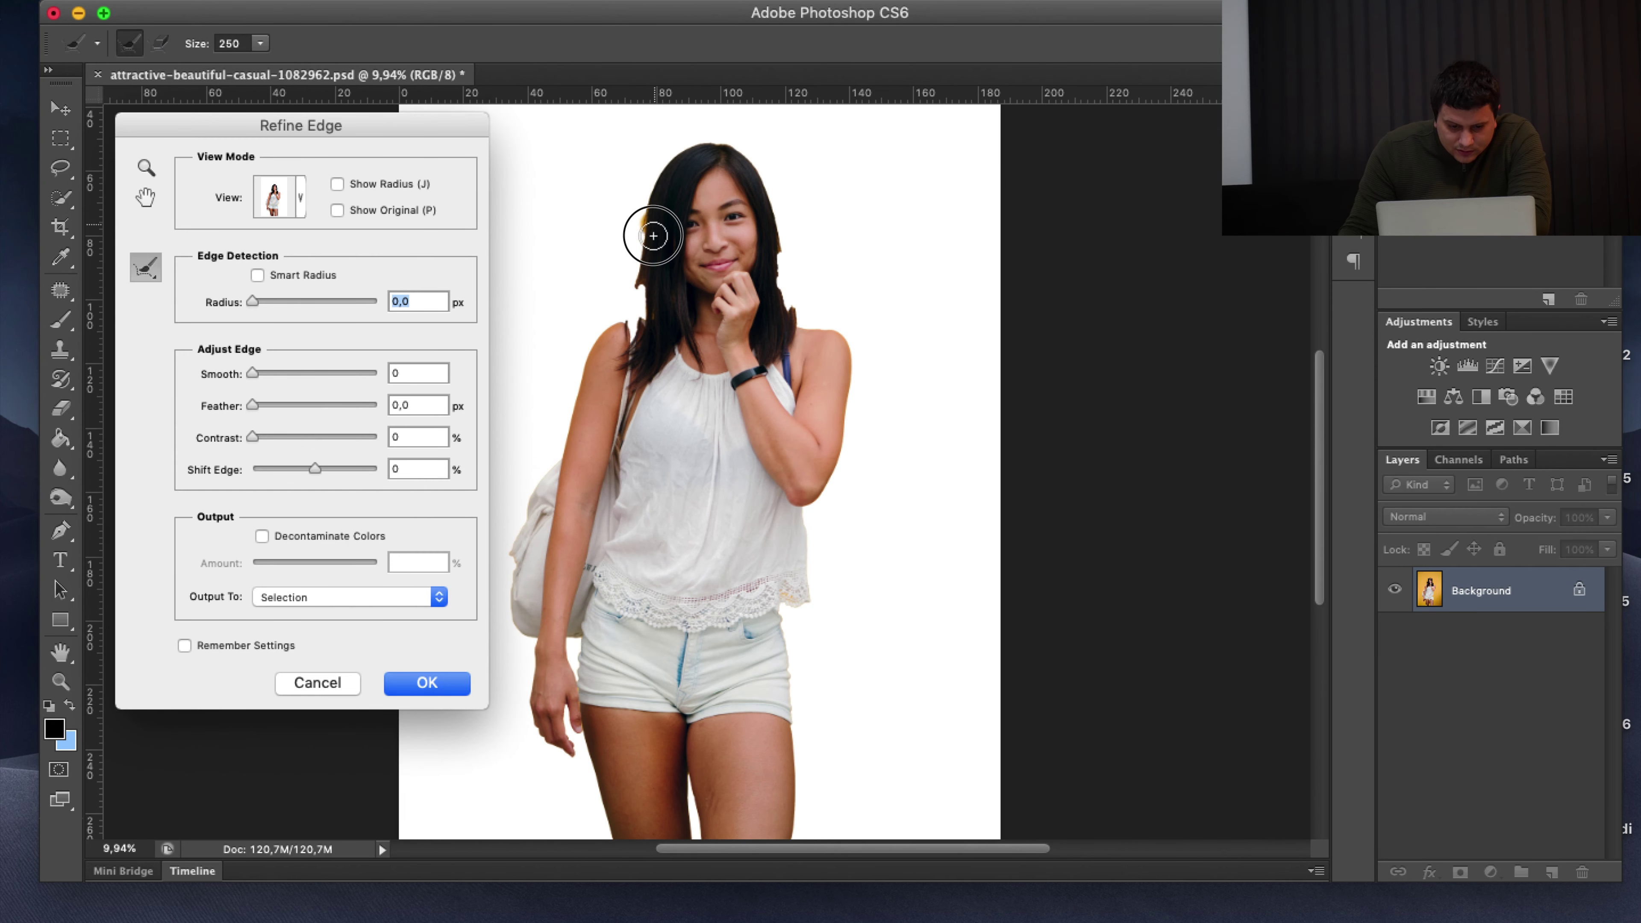
mouse_move(653, 236)
left_mouse_down()
mouse_move(631, 332)
mouse_move(643, 249)
left_mouse_up()
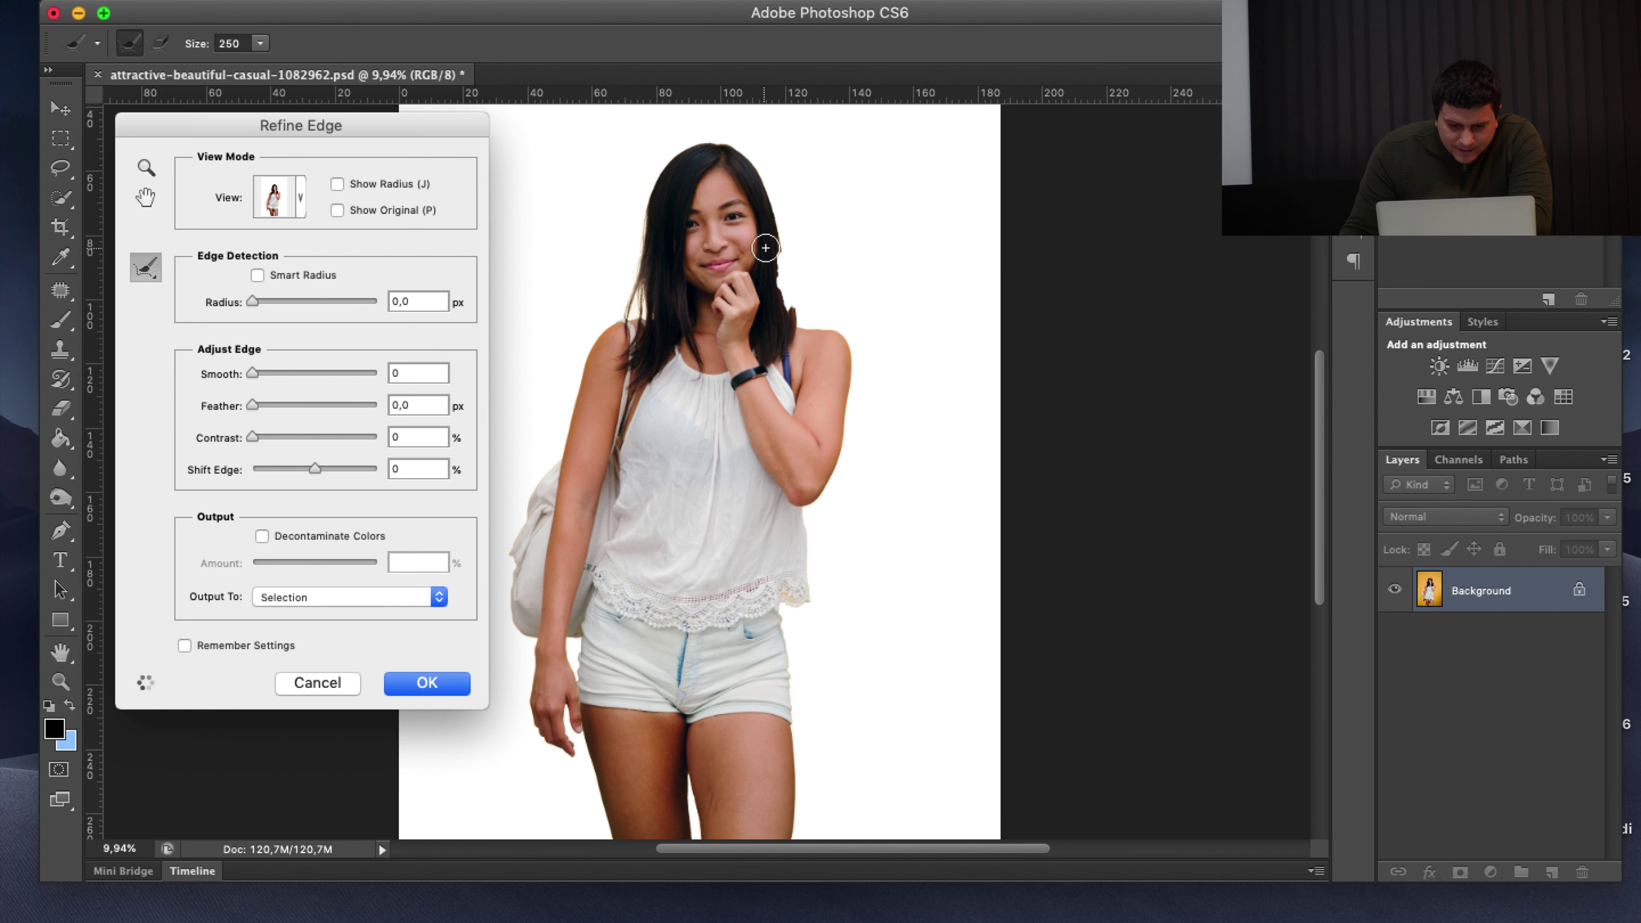
mouse_move(769, 240)
left_mouse_down()
mouse_move(789, 337)
mouse_move(761, 182)
mouse_move(727, 153)
mouse_move(751, 166)
left_mouse_up()
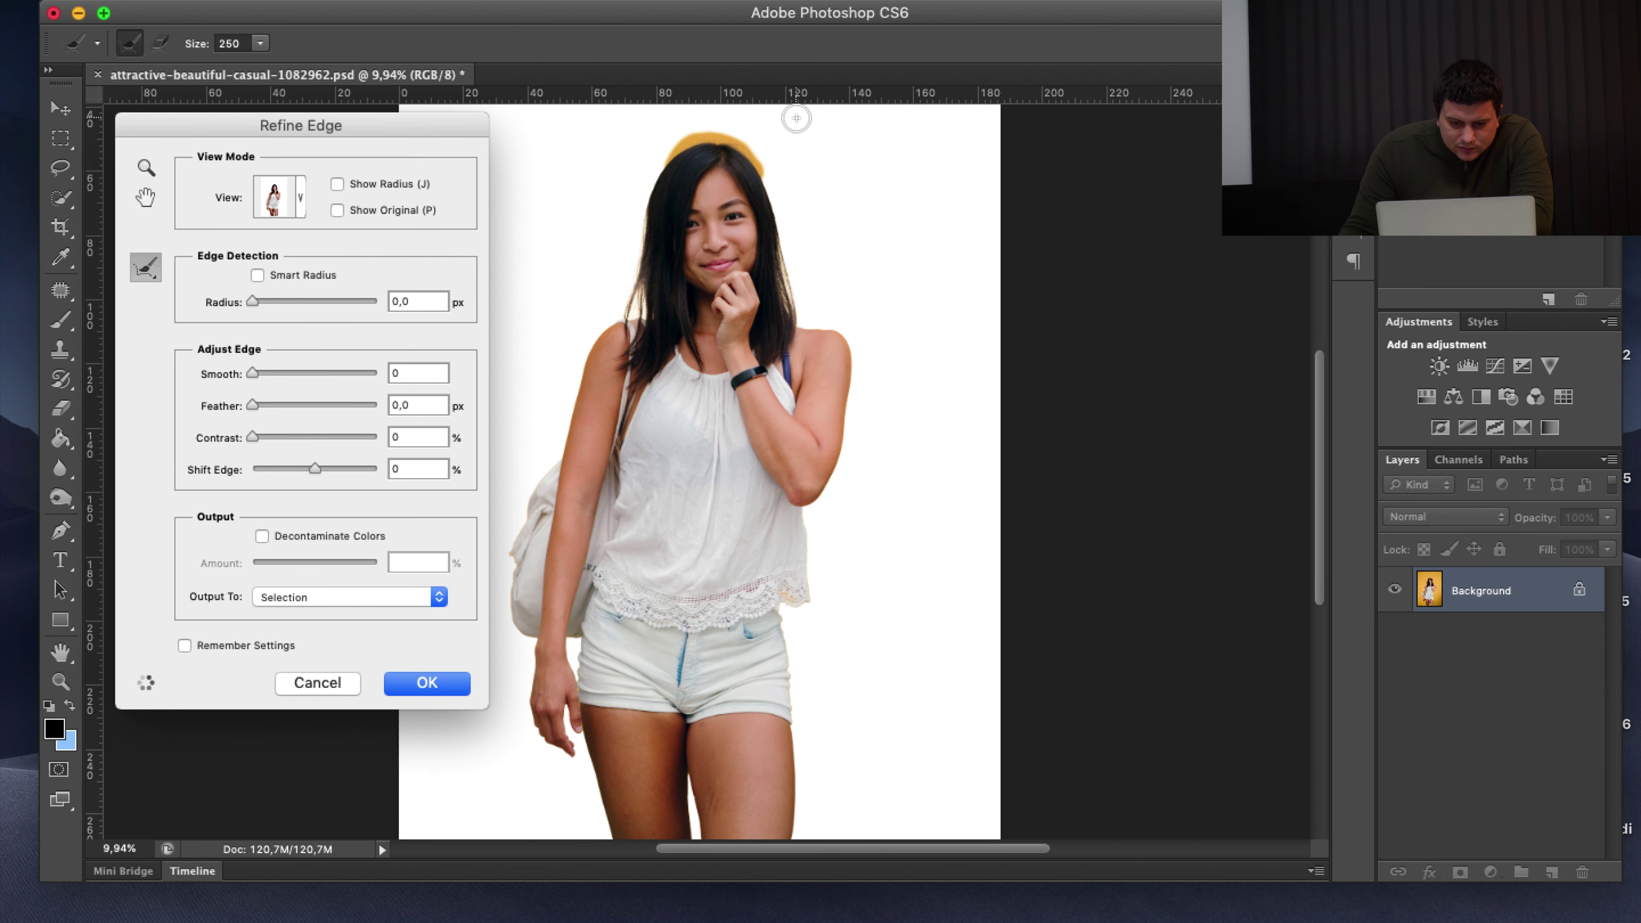
left_click_drag(722, 432, 748, 290)
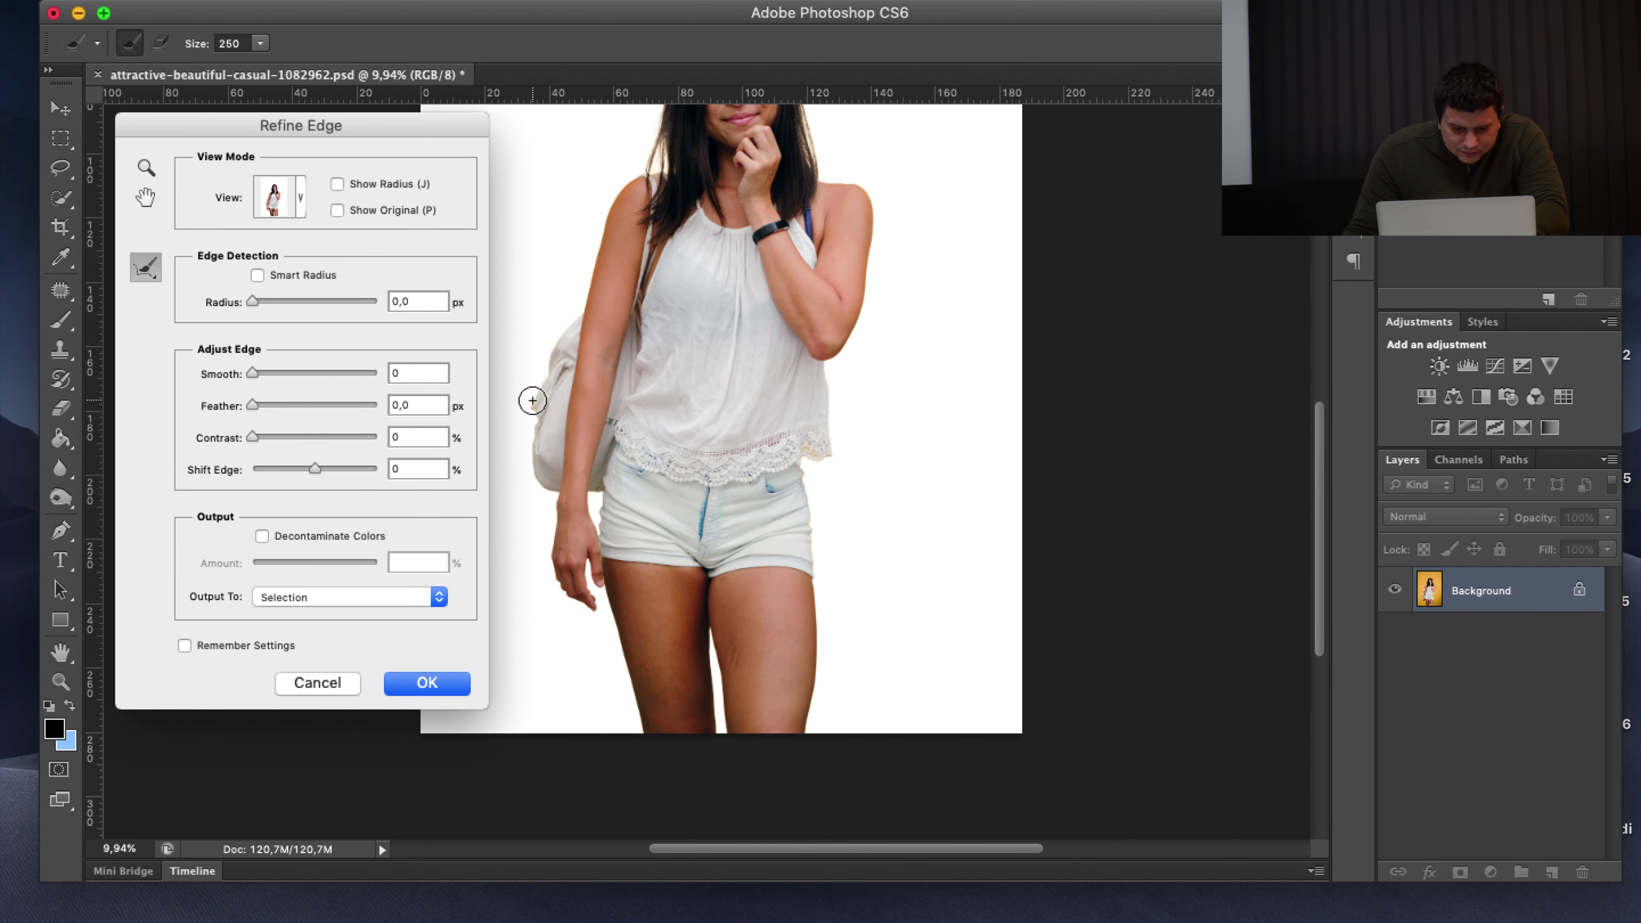
left_click_drag(824, 464, 815, 446)
left_click_drag(630, 347, 646, 482)
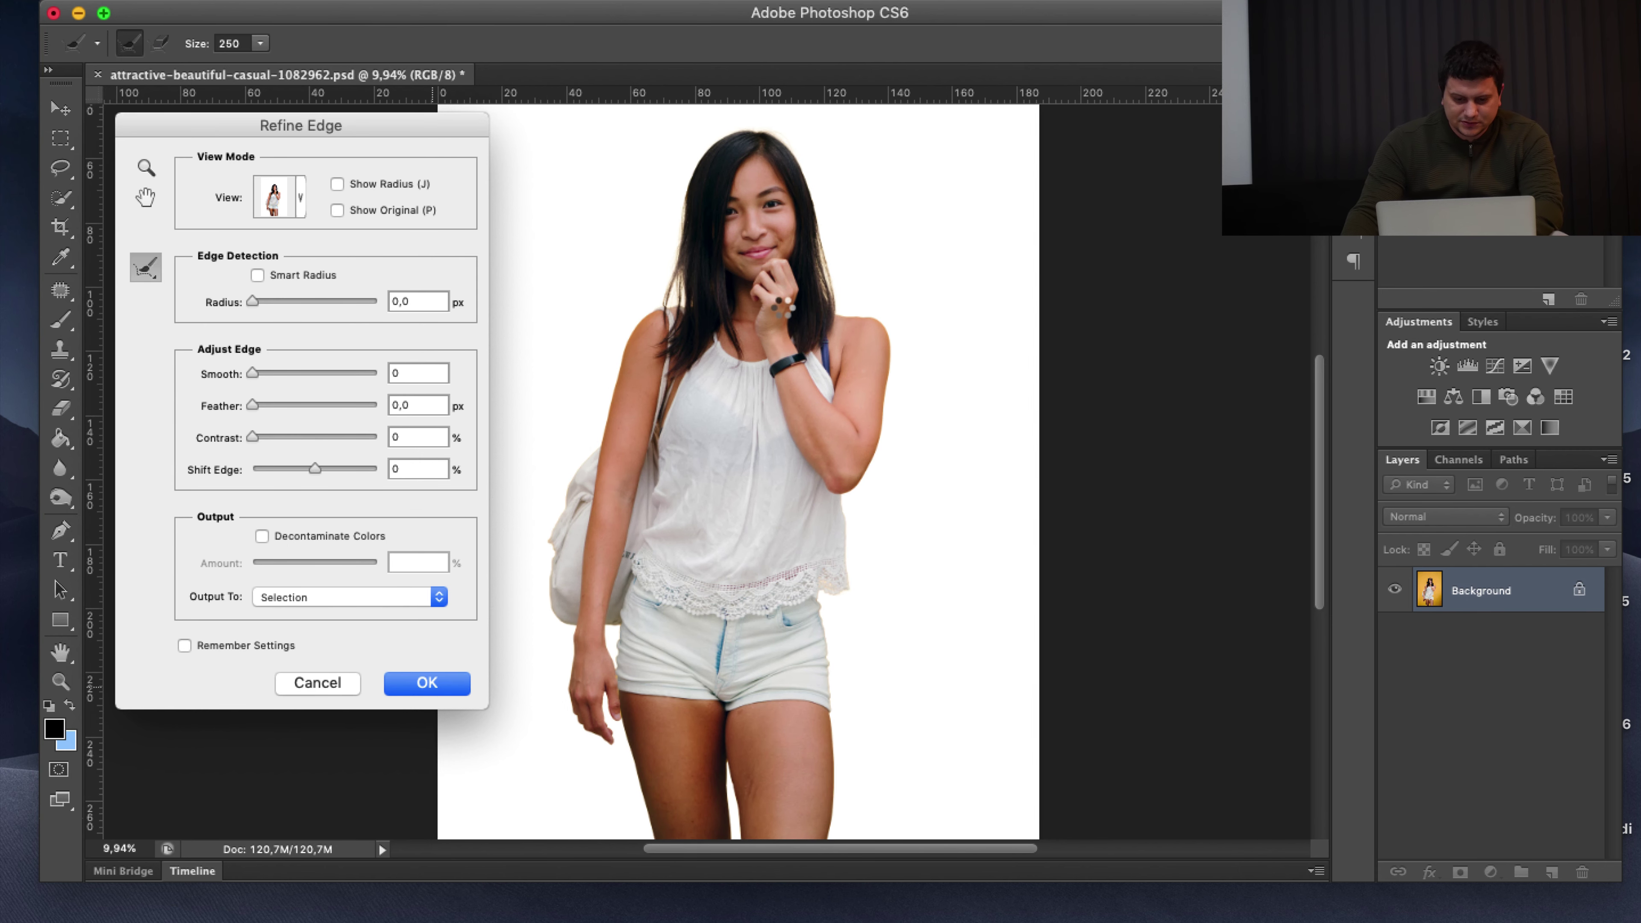
left_click(427, 683)
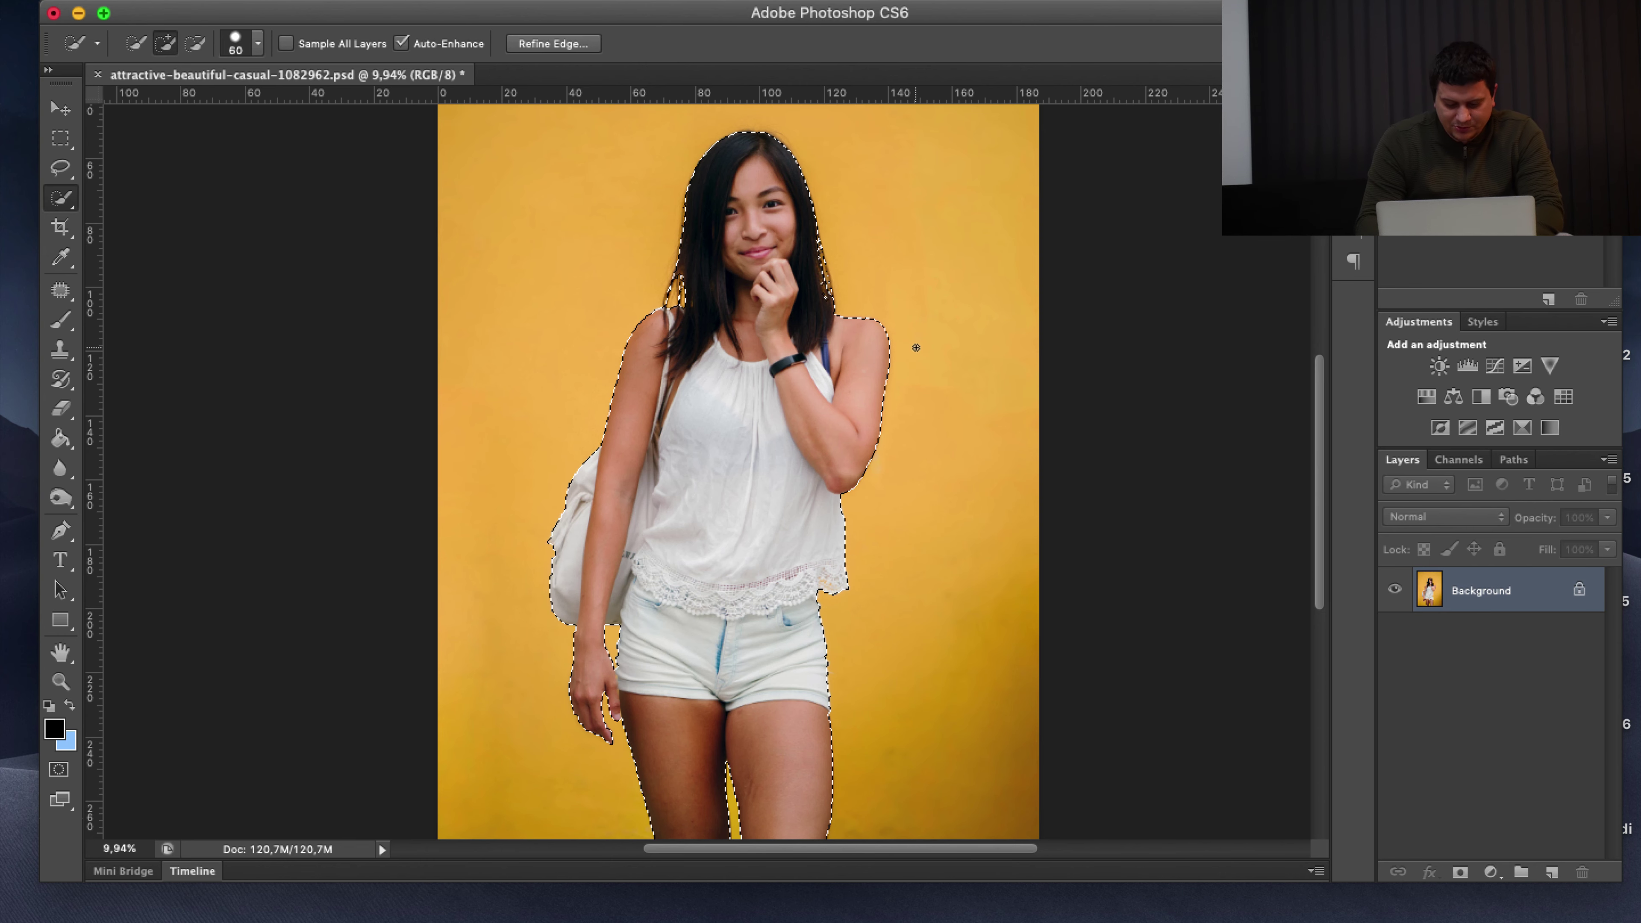
Create a new blank document with Width and Height both 1080 pixels
key("ctrl+n")
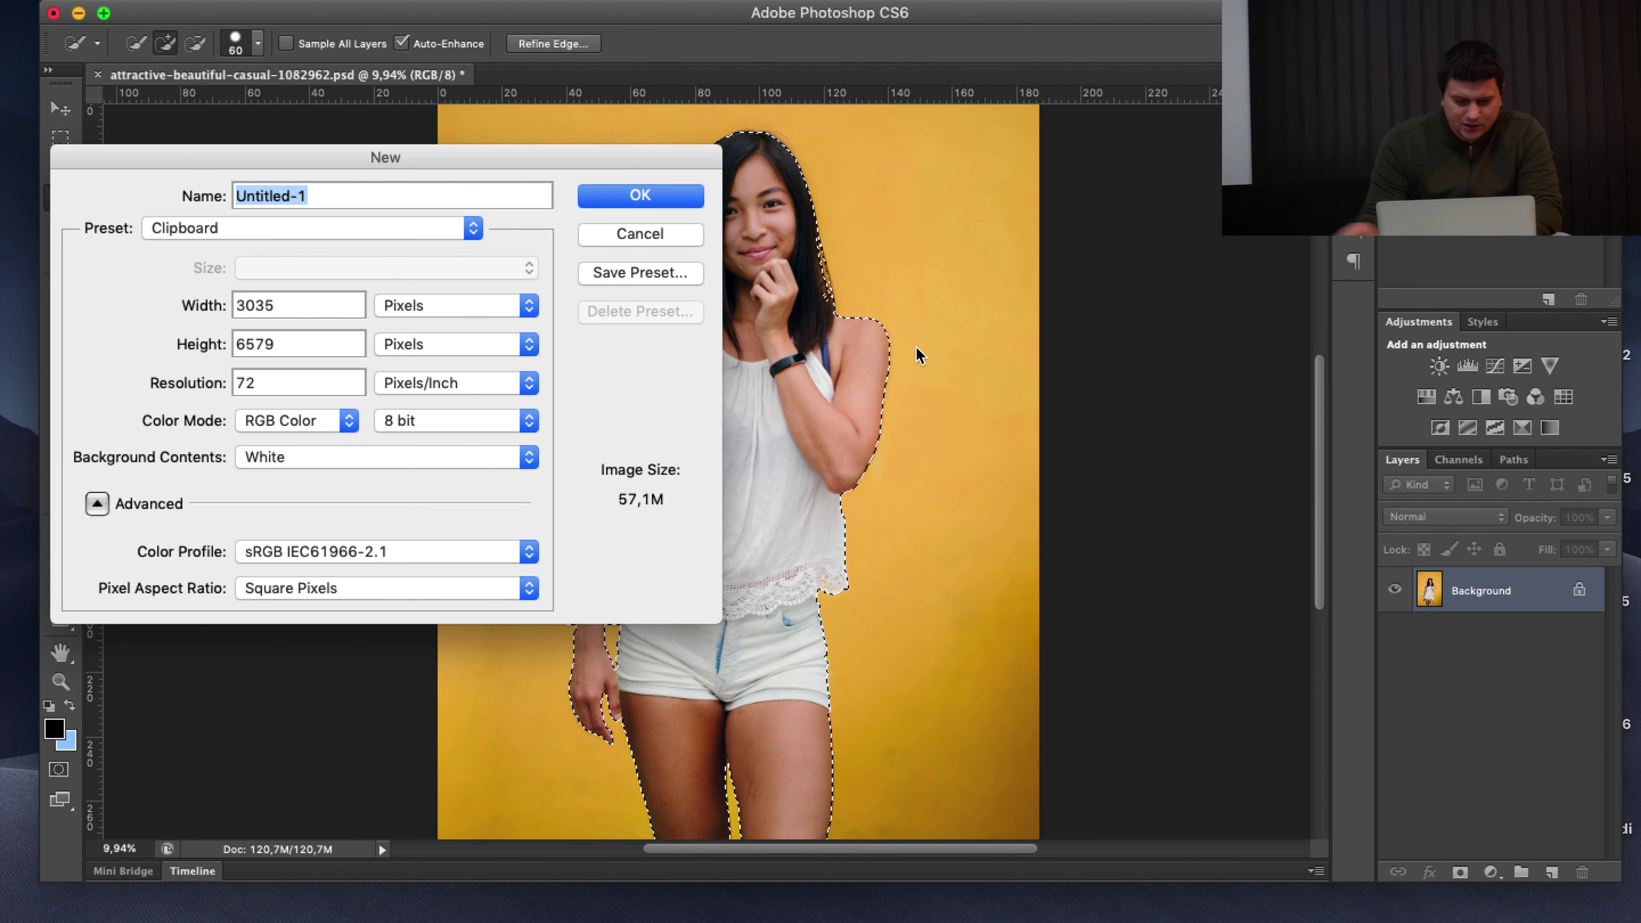
double_click(314, 306)
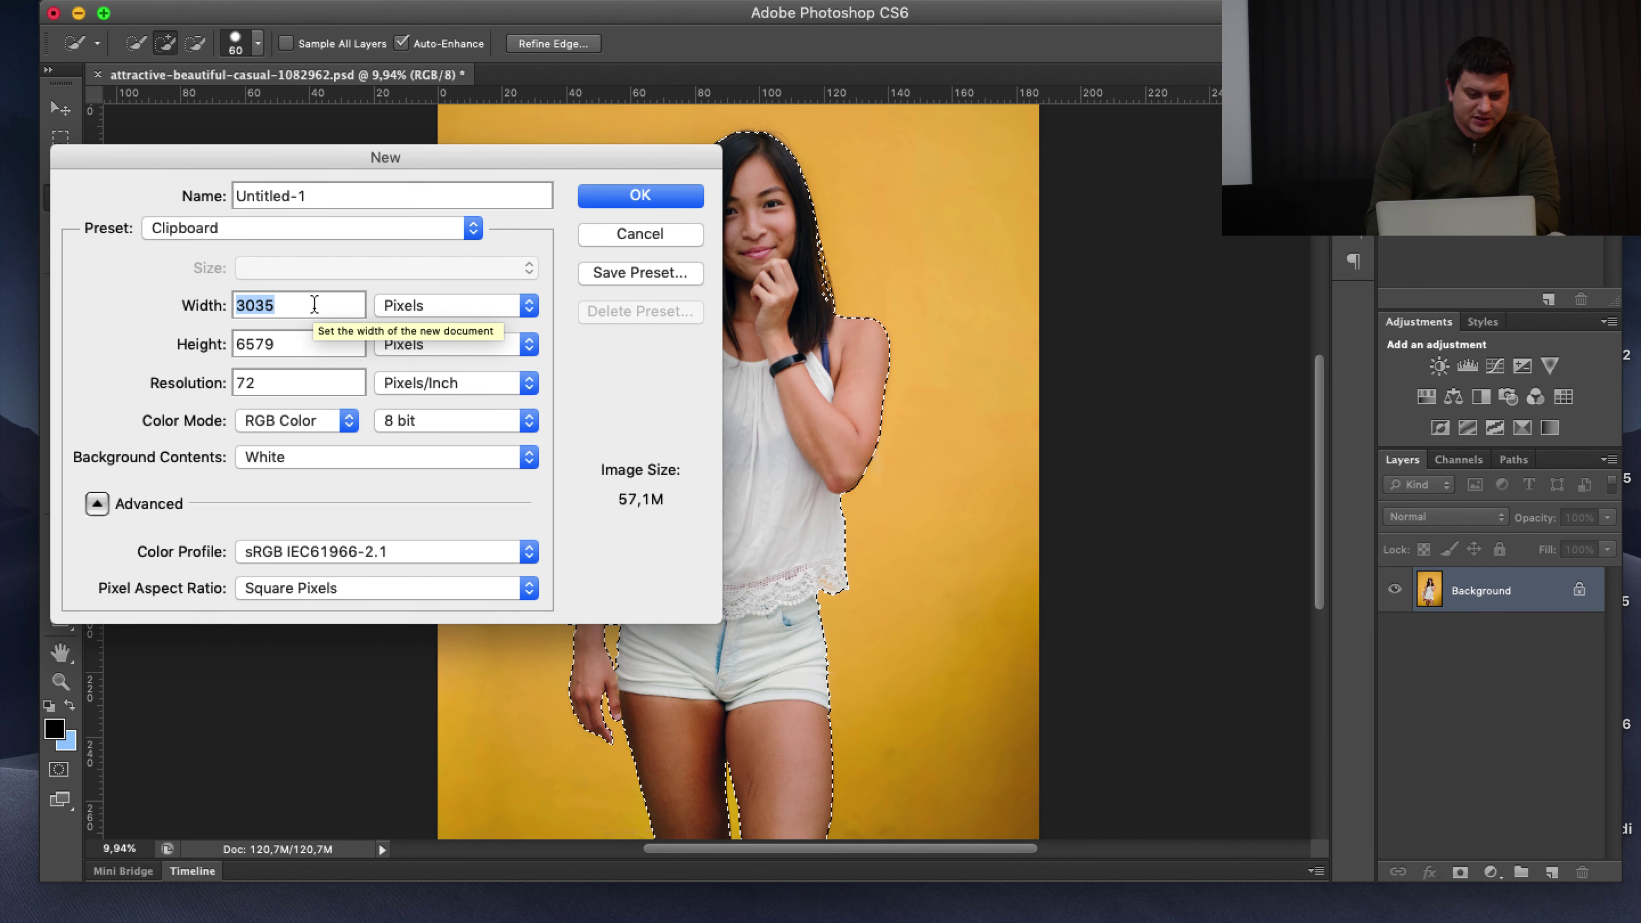
type("1080")
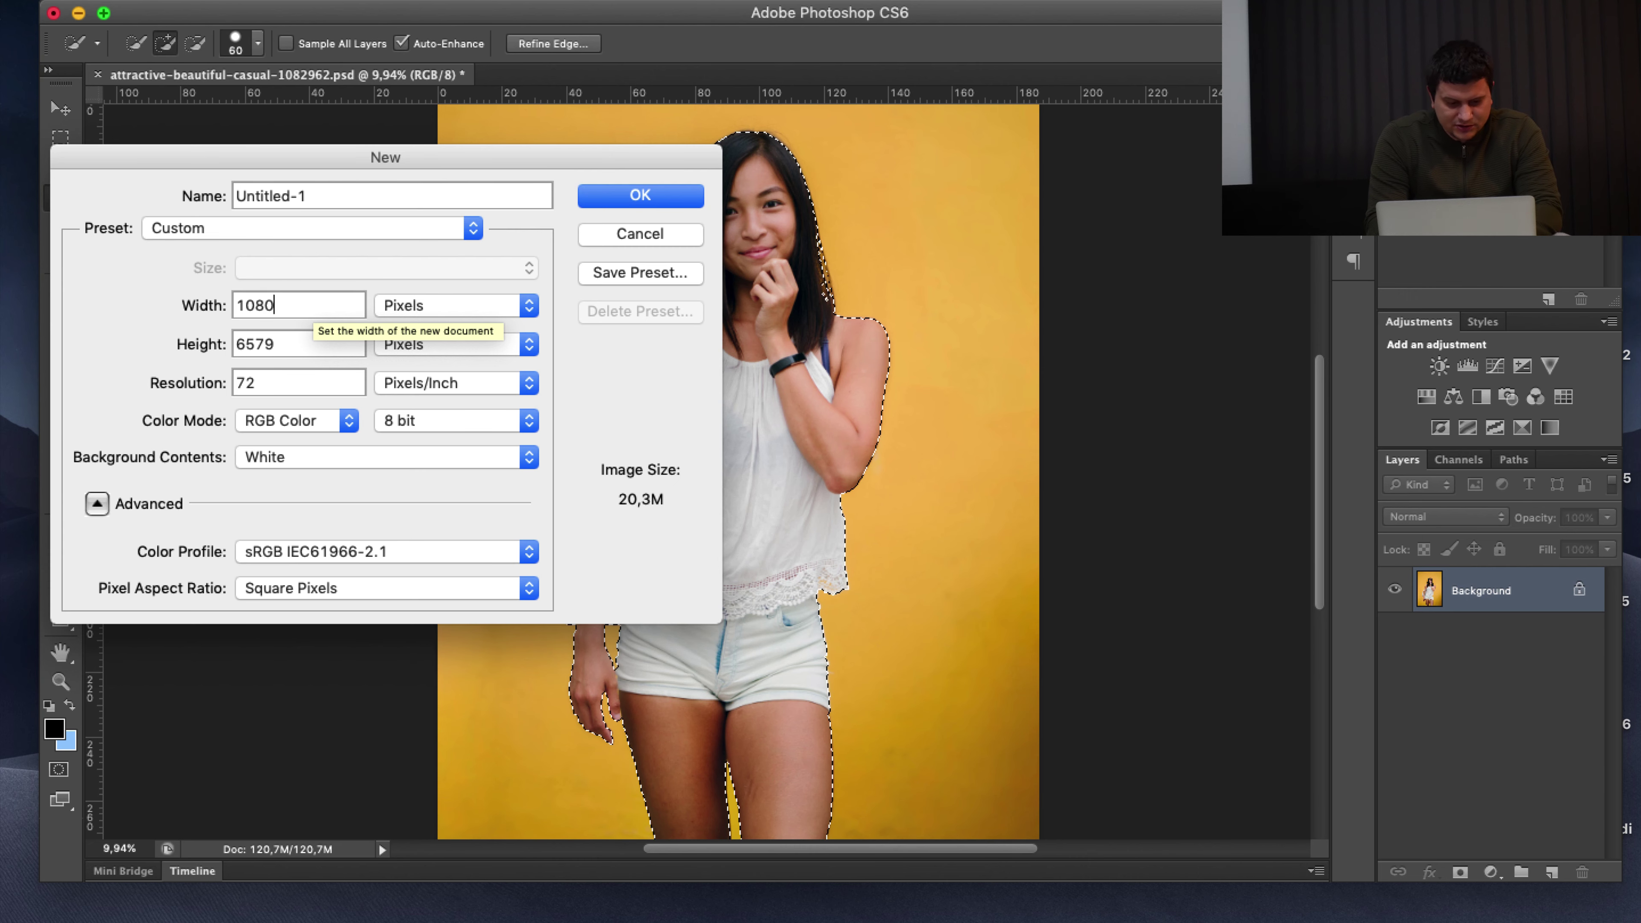
key("Tab")
type("1080")
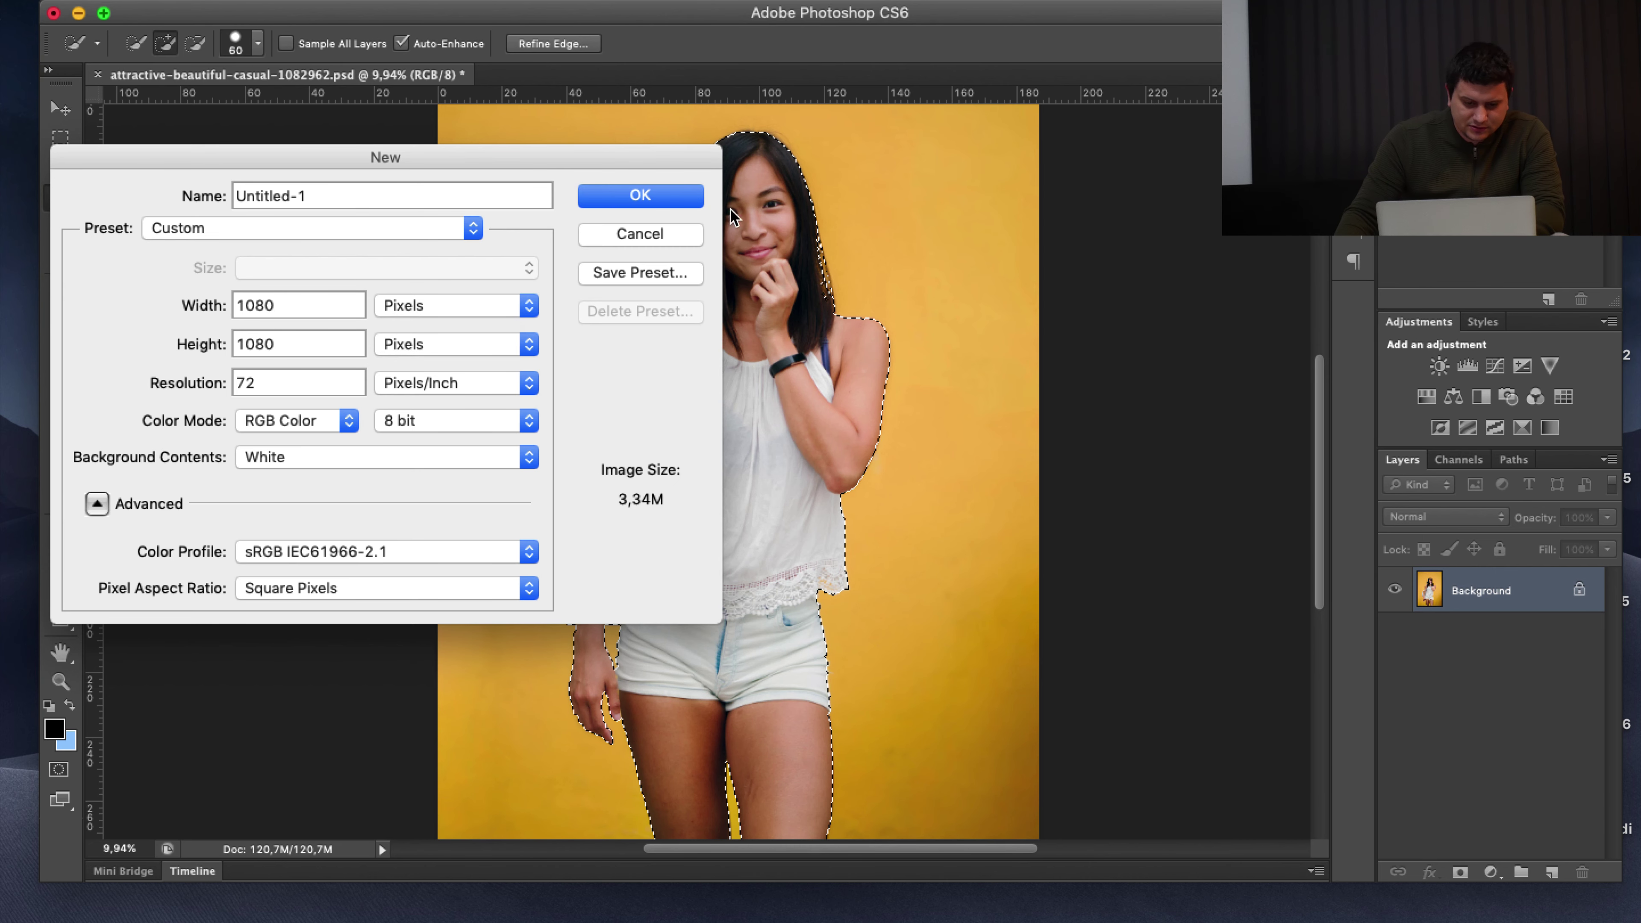
left_click(680, 204)
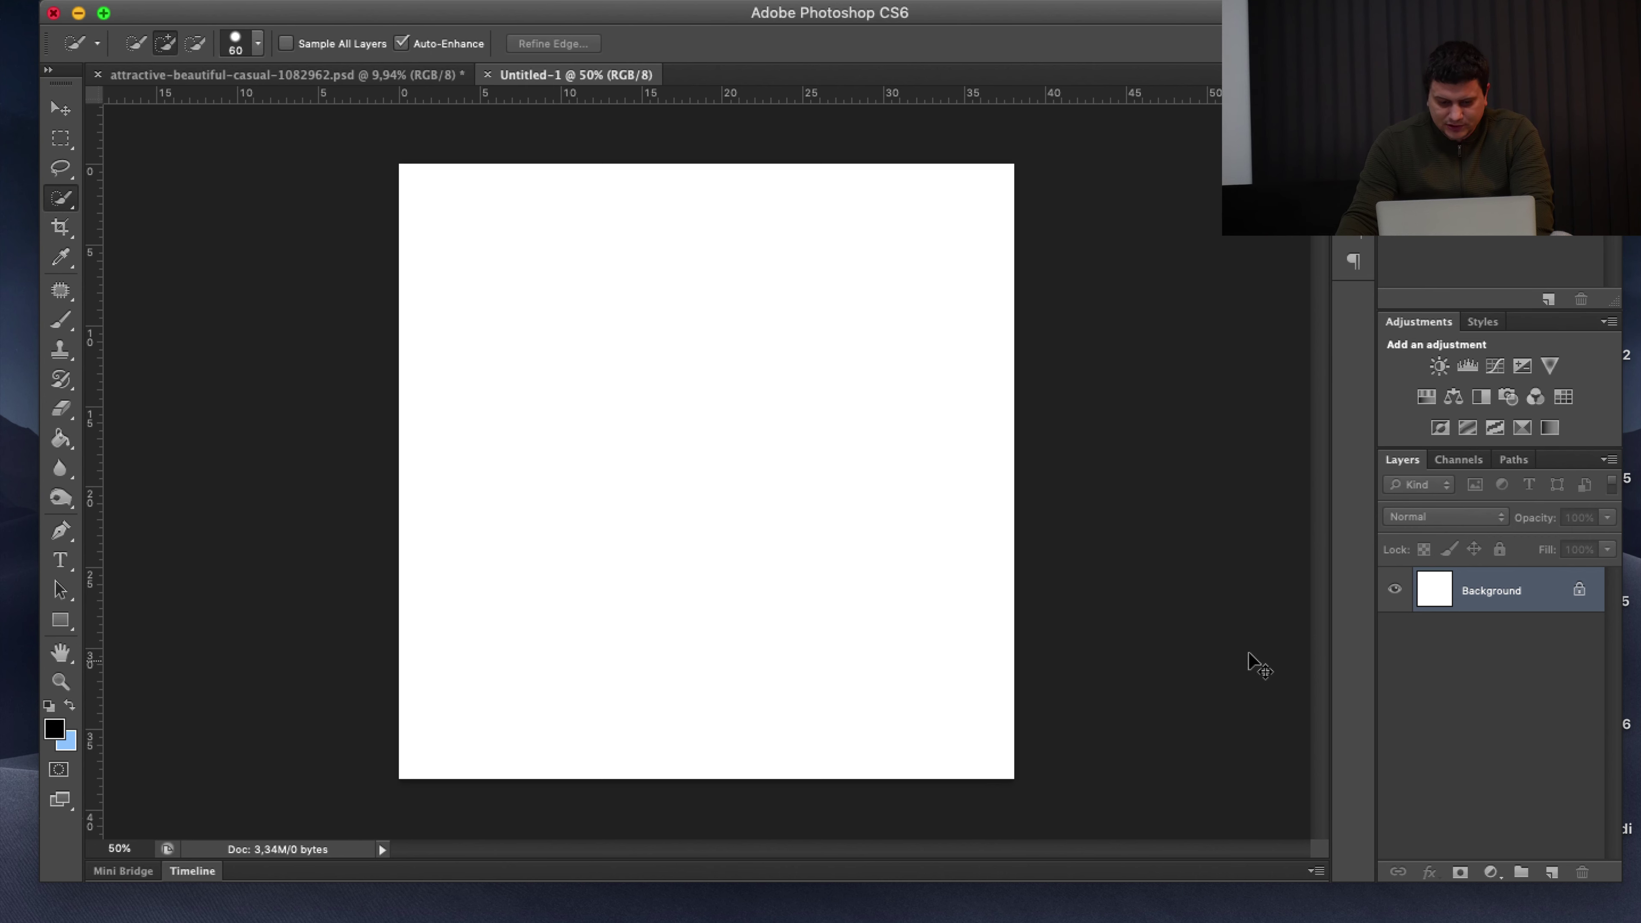
Paste the cut-out woman from the photo into the square Untitled-1 document
key("ctrl+alt+shift+n")
key("Delete")
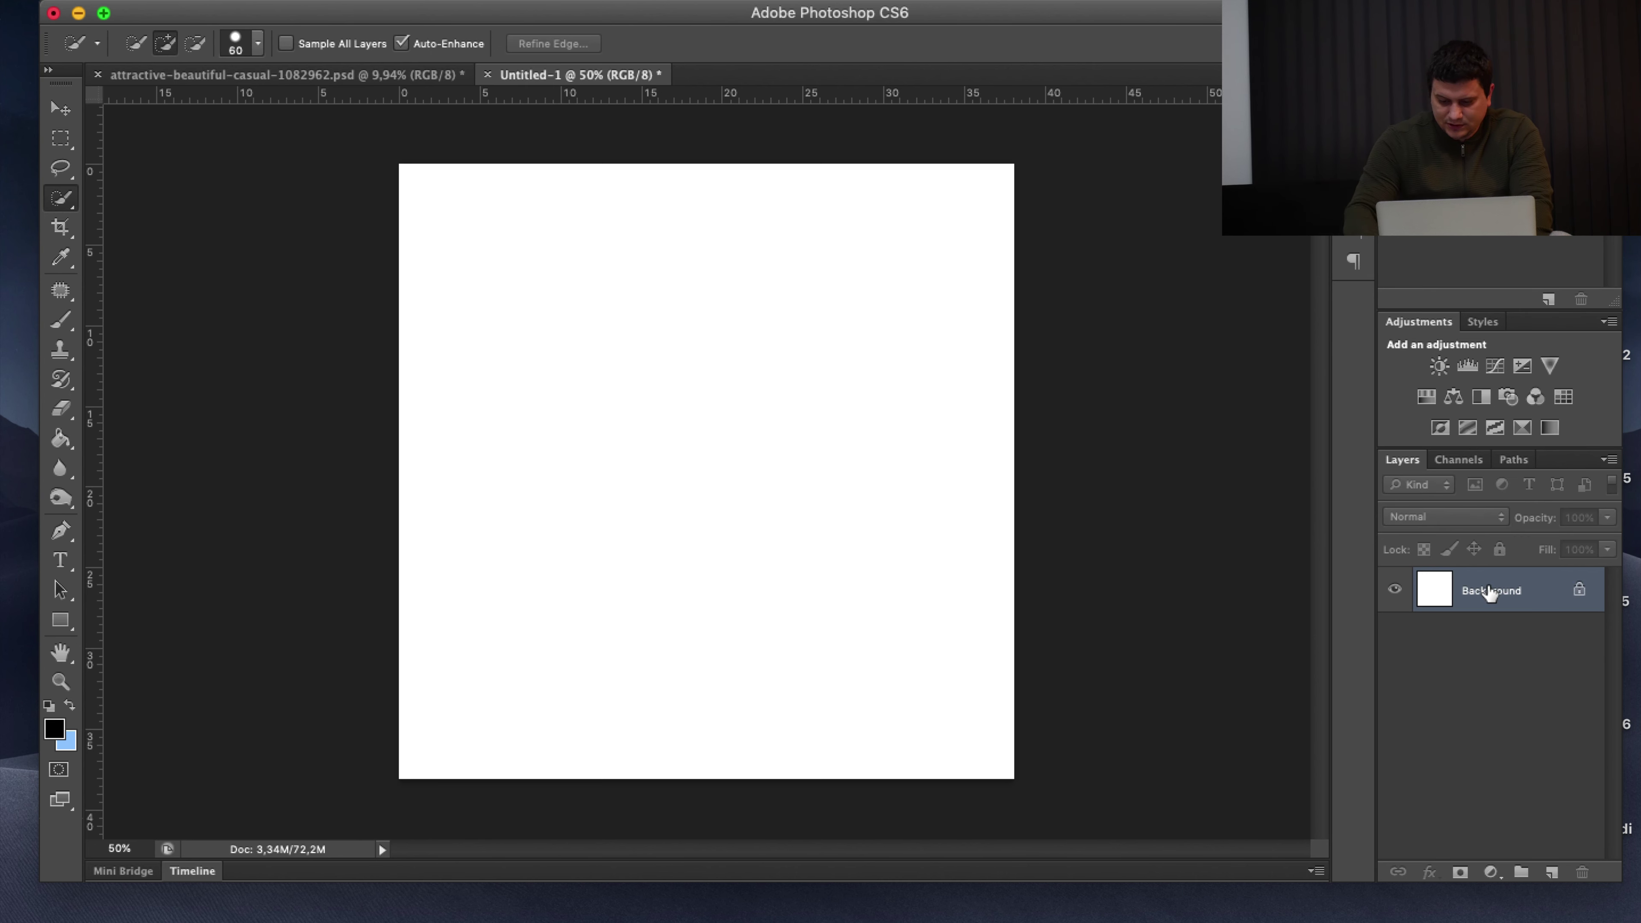
left_click(314, 73)
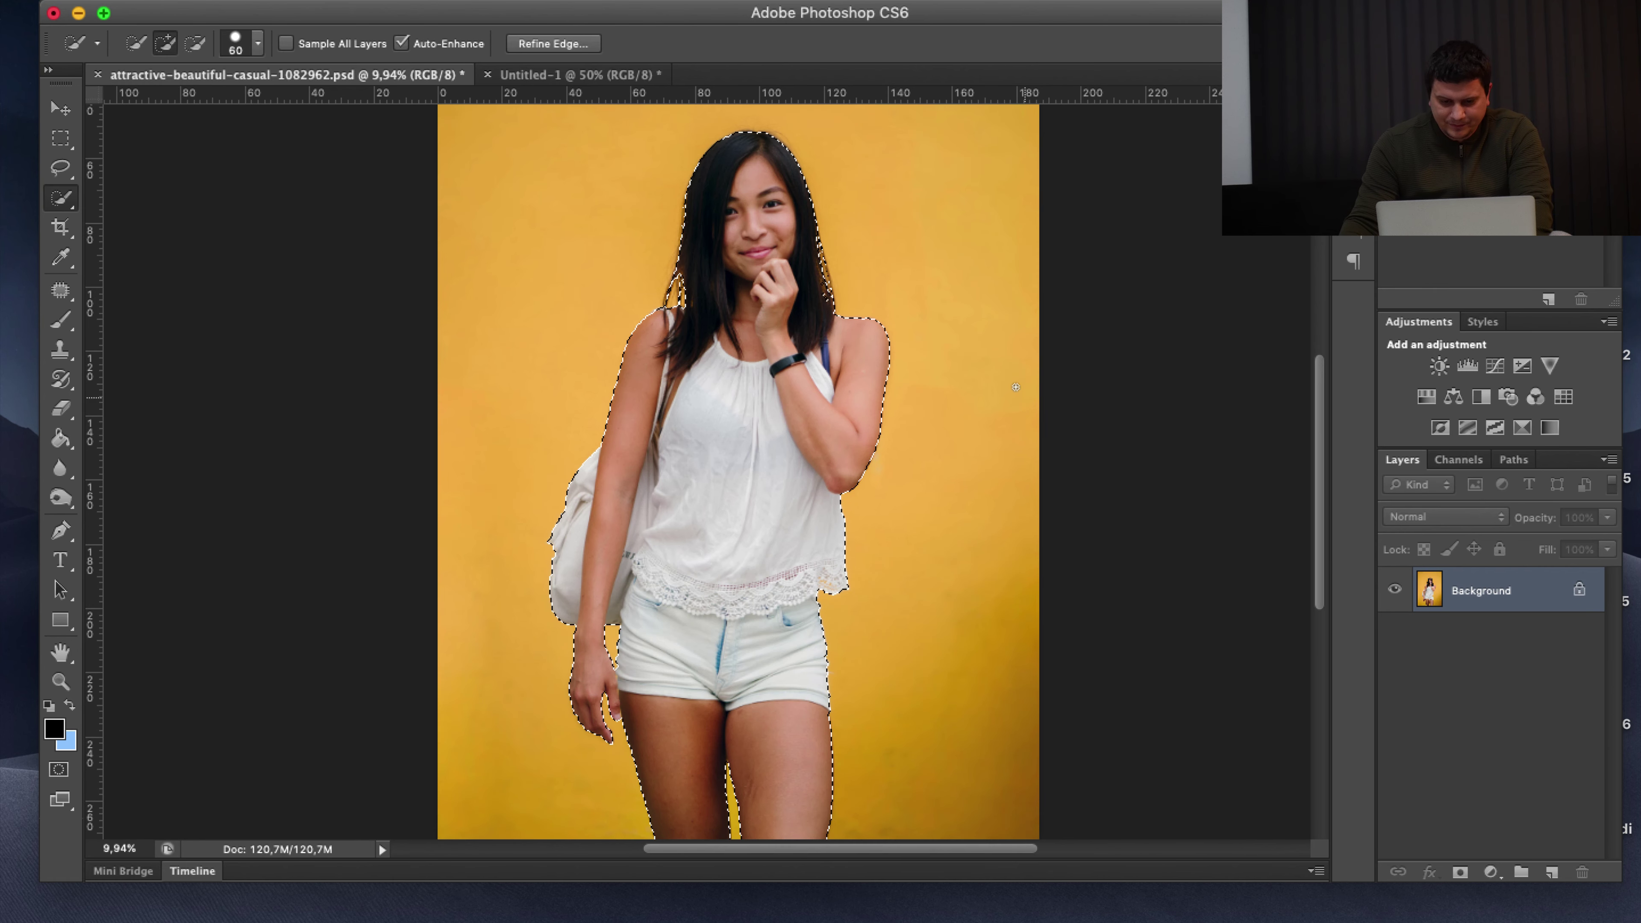
left_click(595, 75)
key("ctrl+v")
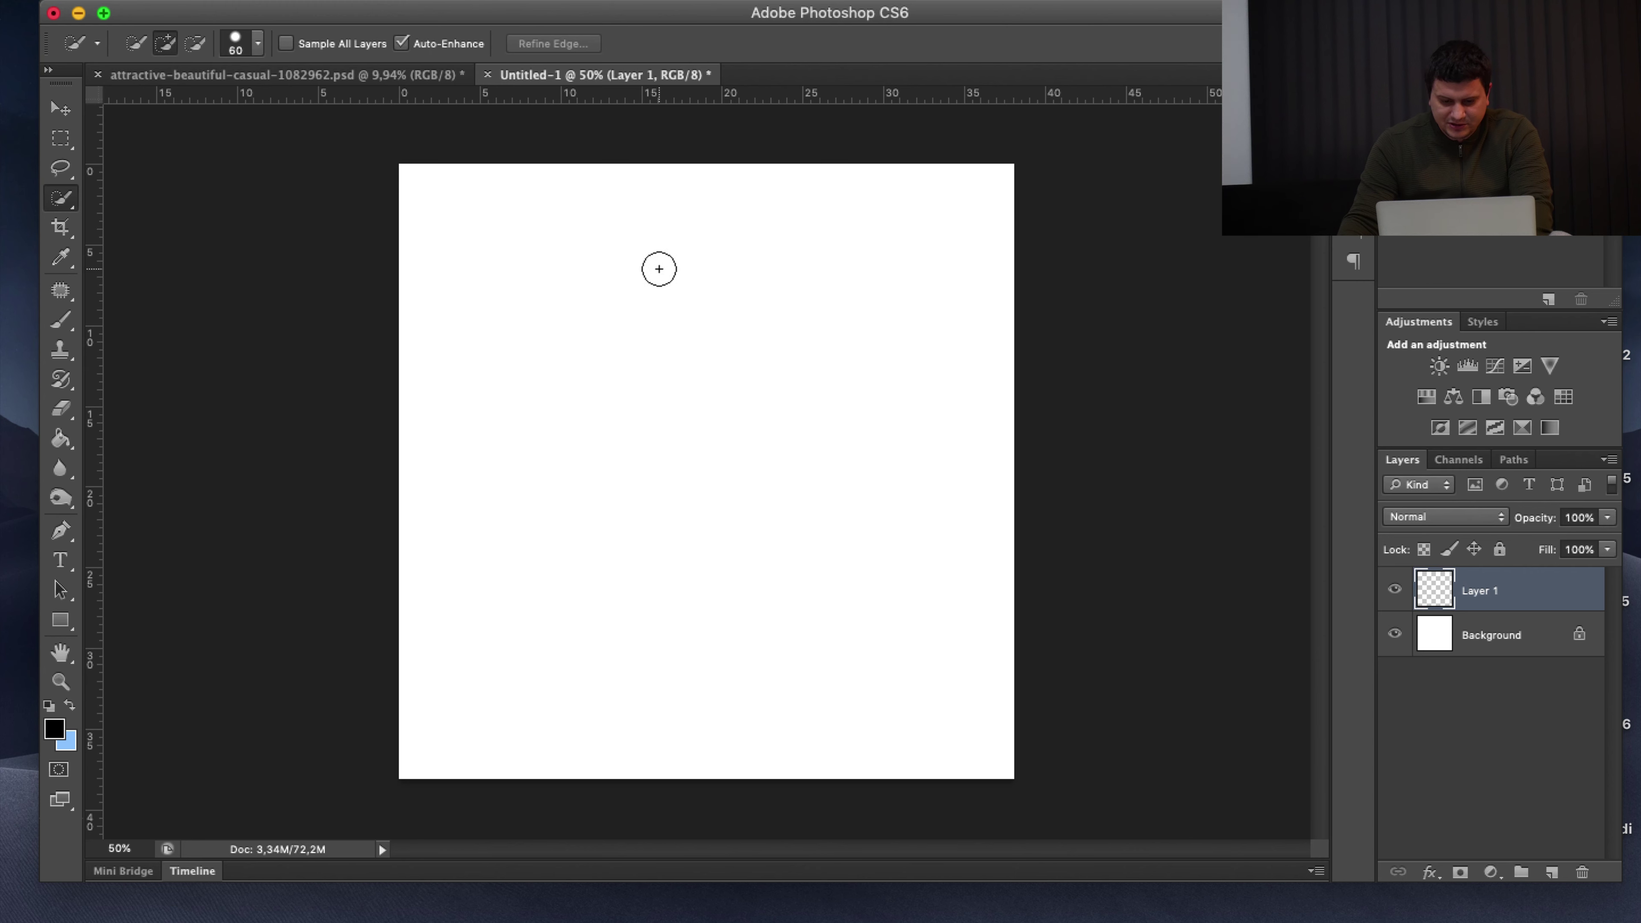
Free Transform the pasted woman, scaling her down and moving her onto the canvas
key("ctrl+t")
left_click_drag(399, 166, 1008, 700)
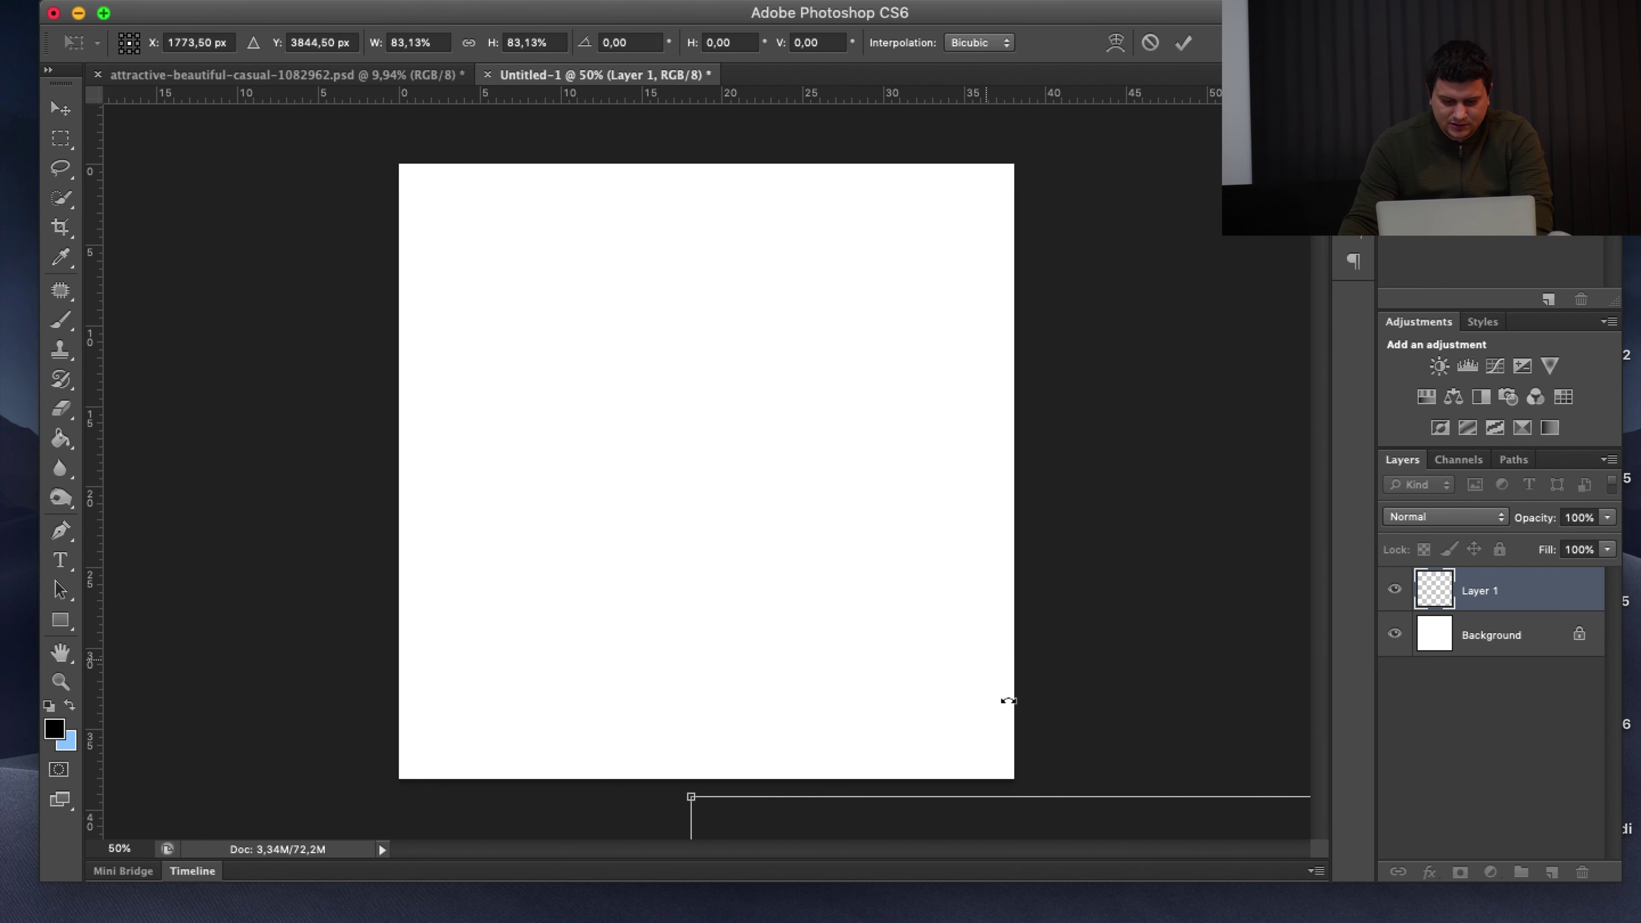
left_click_drag(1096, 822, 594, 156)
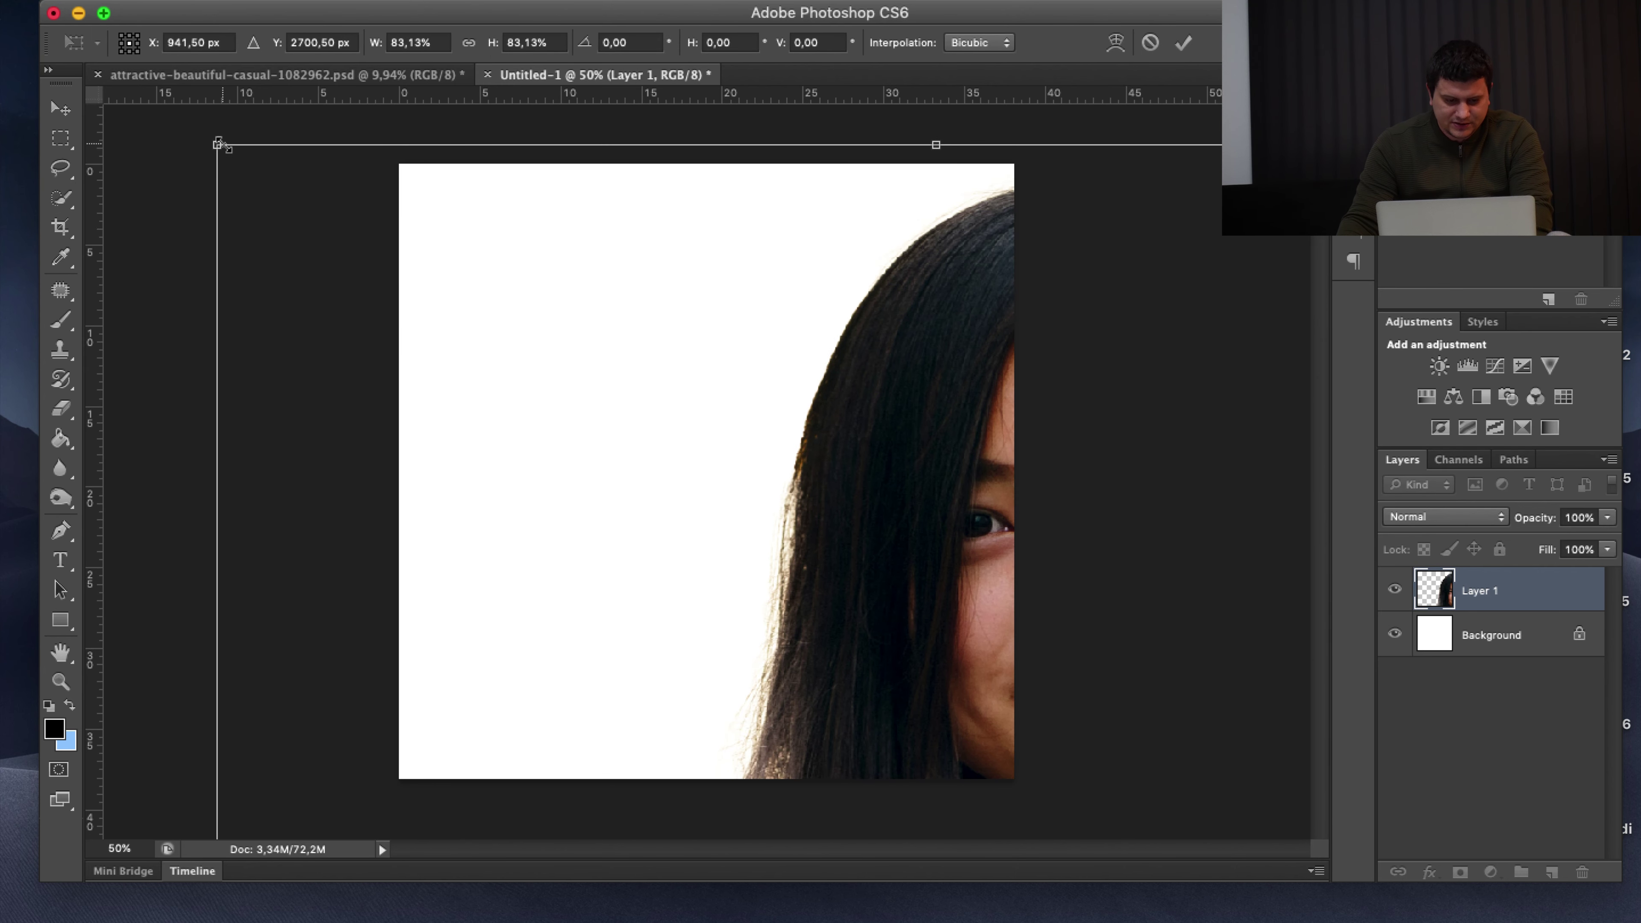
mouse_move(219, 144)
left_mouse_down()
mouse_move(743, 531)
mouse_move(608, 172)
mouse_move(618, 230)
left_mouse_up()
mouse_move(257, 145)
left_mouse_down()
mouse_move(795, 560)
mouse_move(485, 250)
left_mouse_up()
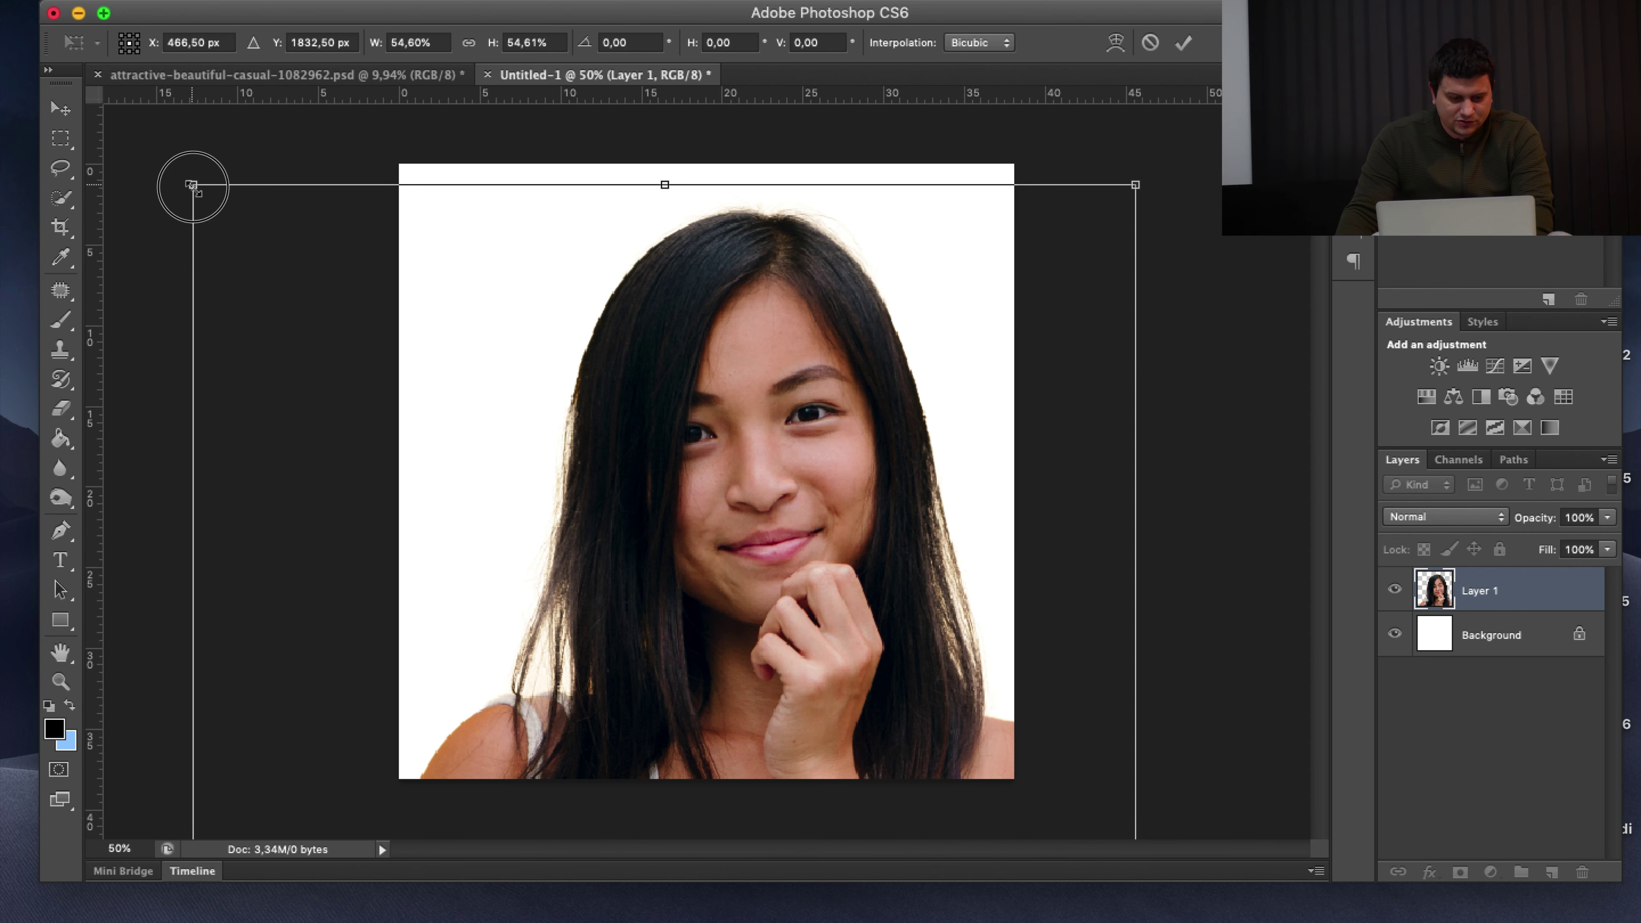
left_click_drag(193, 184, 594, 593)
left_click_drag(648, 733, 580, 437)
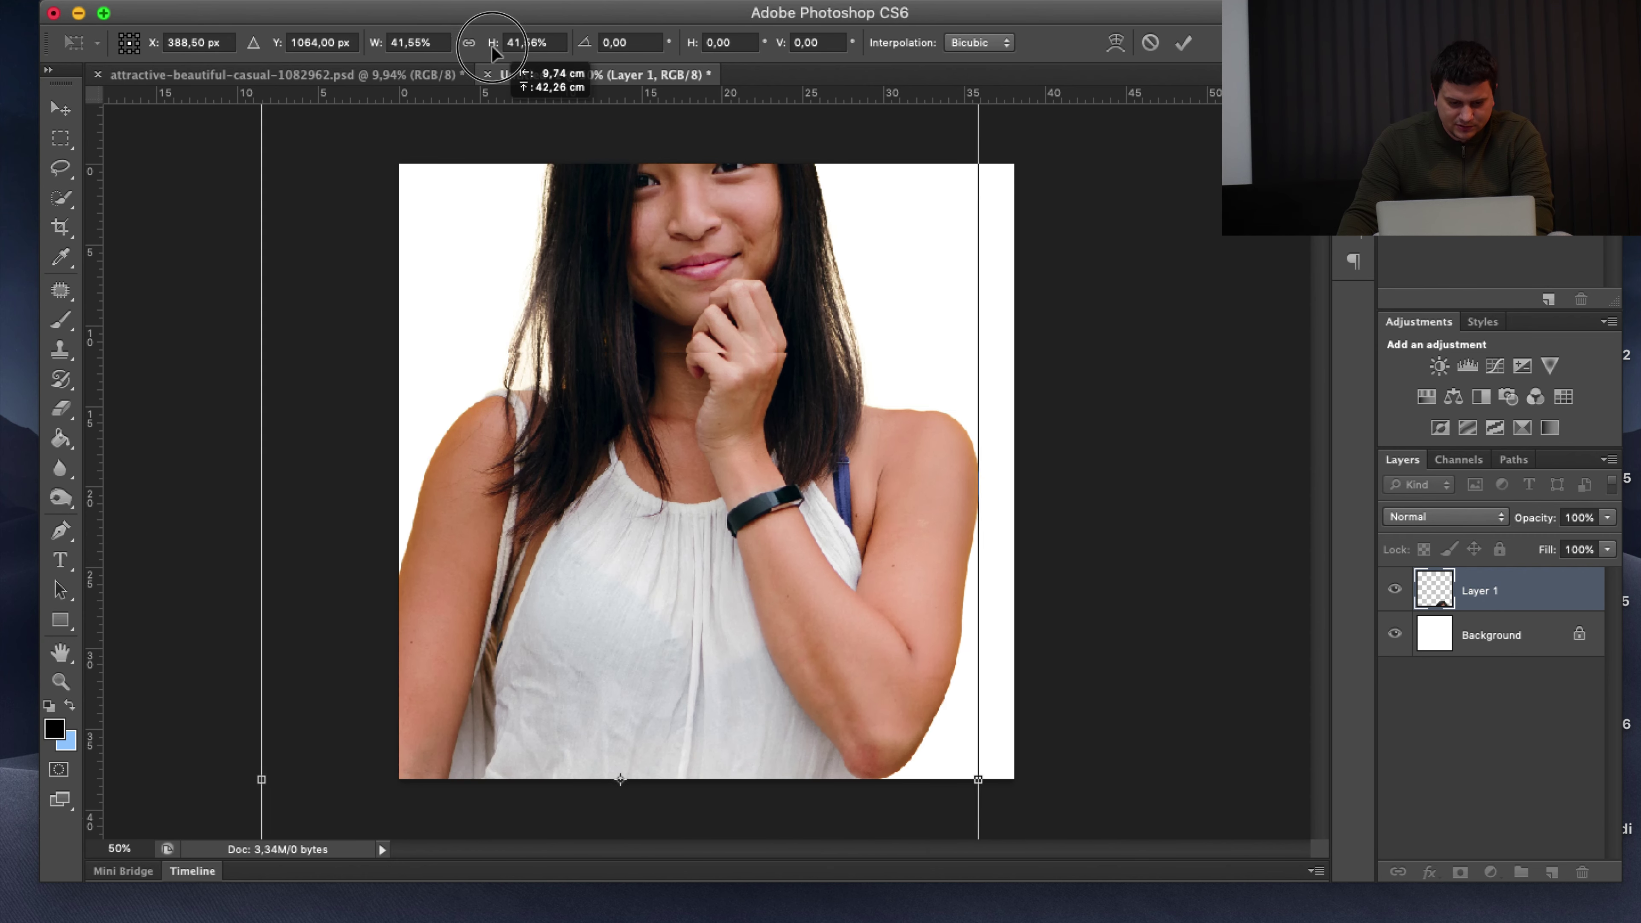
mouse_move(299, 157)
left_mouse_down()
mouse_move(311, 196)
mouse_move(373, 144)
mouse_move(569, 572)
left_mouse_up()
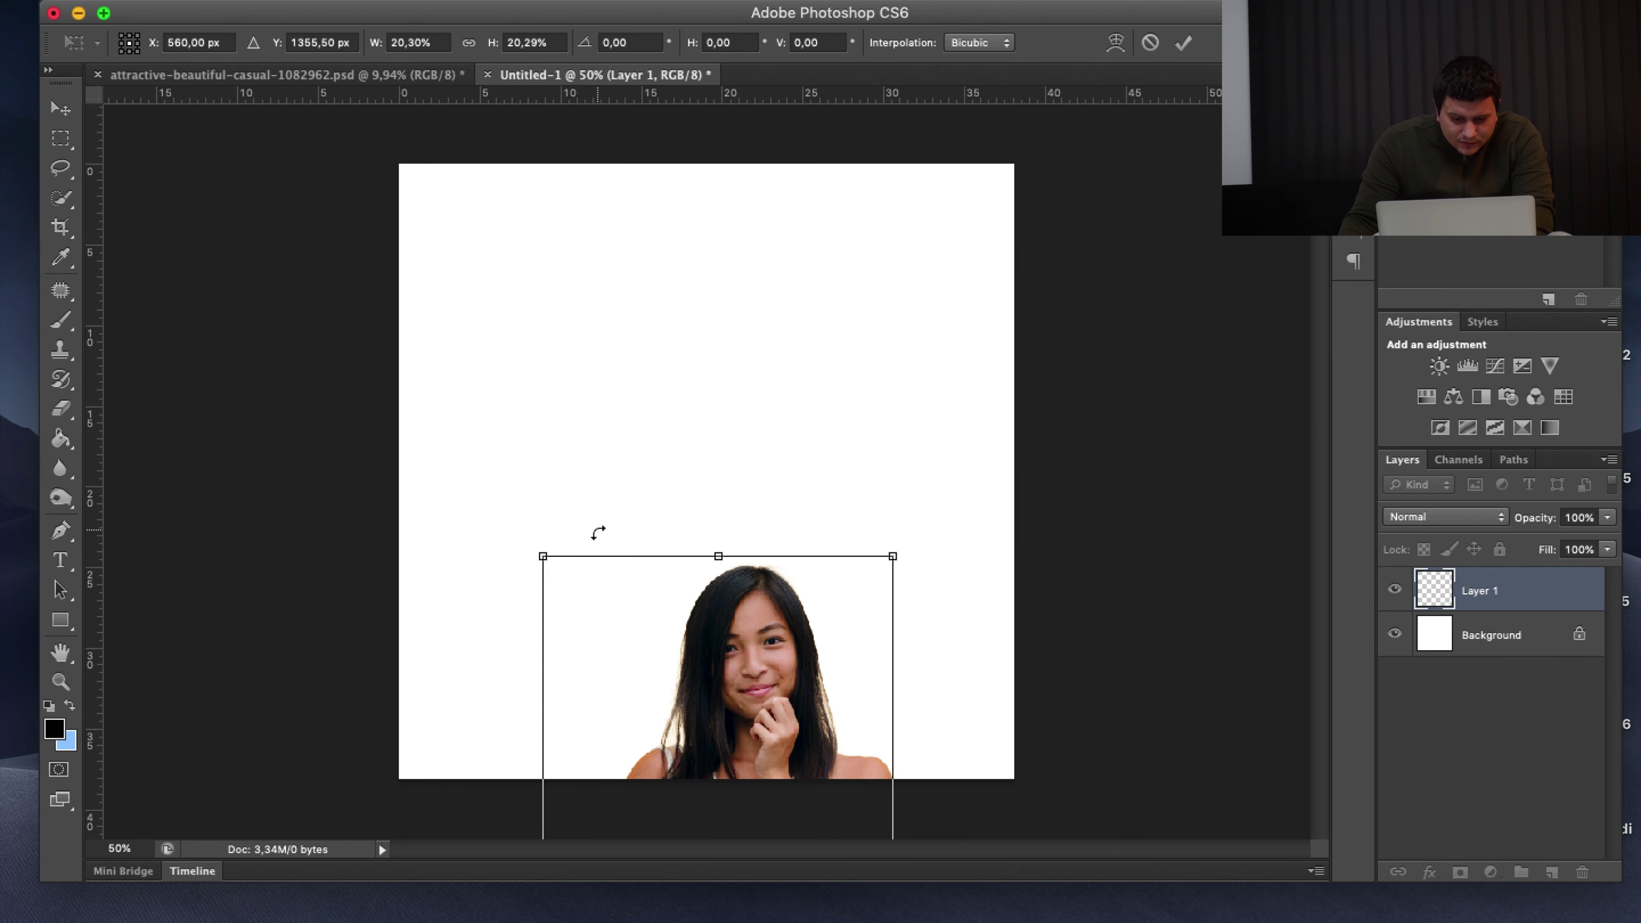
Fine-tune her to about 19% scale, centred head to thighs, and commit the transform
left_click_drag(766, 729, 743, 327)
left_click_drag(526, 160, 542, 201)
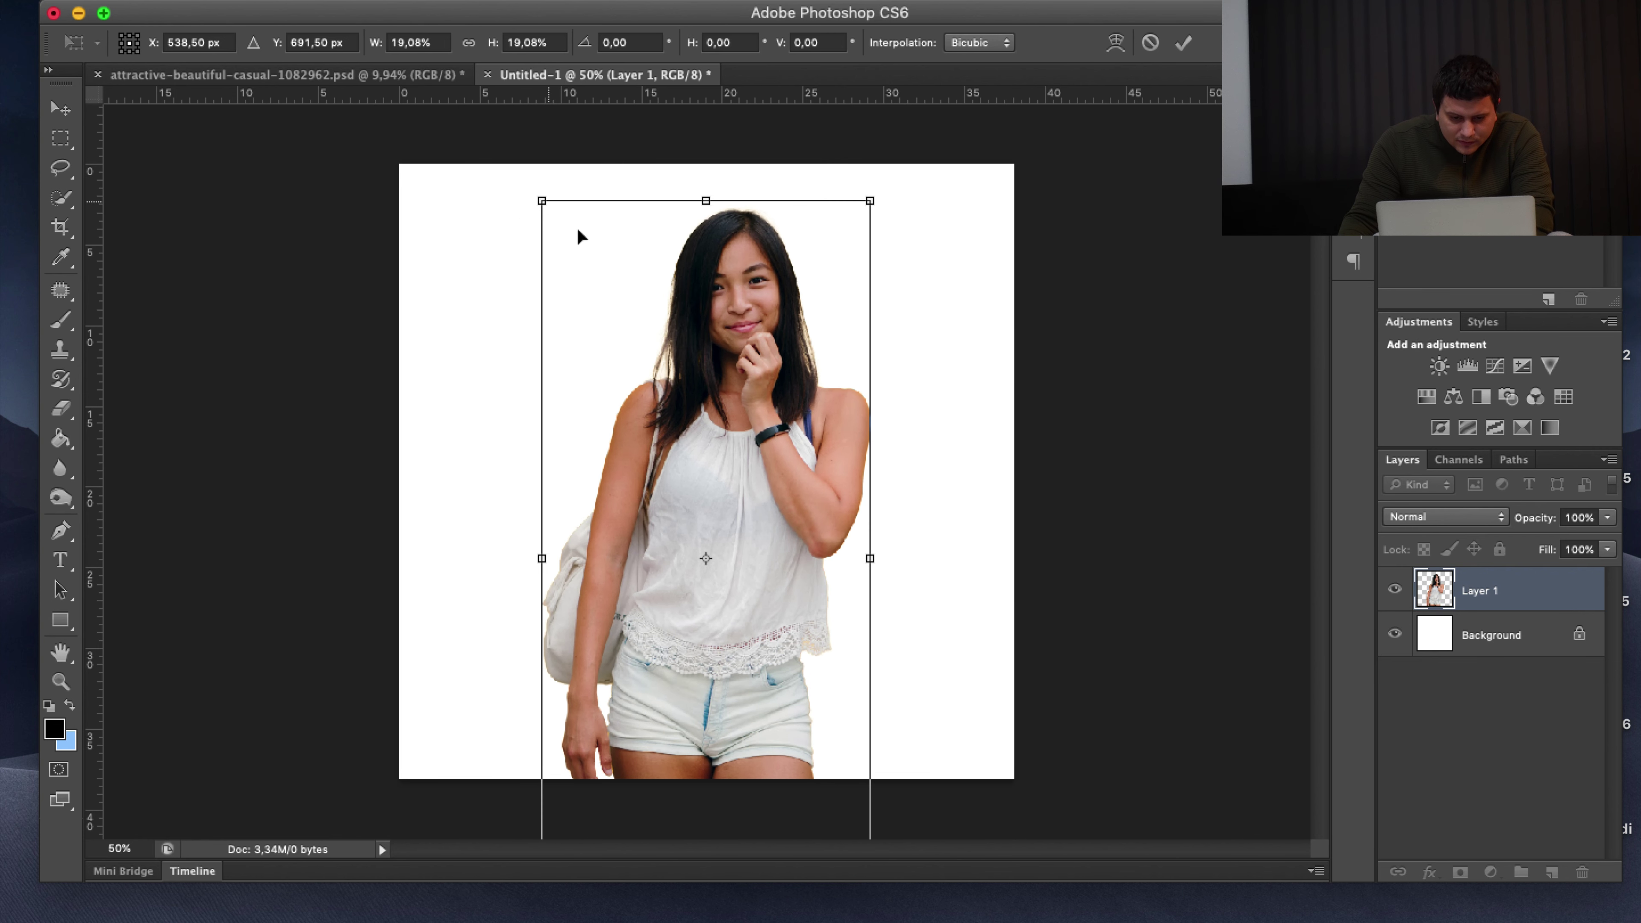
left_click_drag(687, 314, 665, 277)
left_click_drag(660, 268, 657, 267)
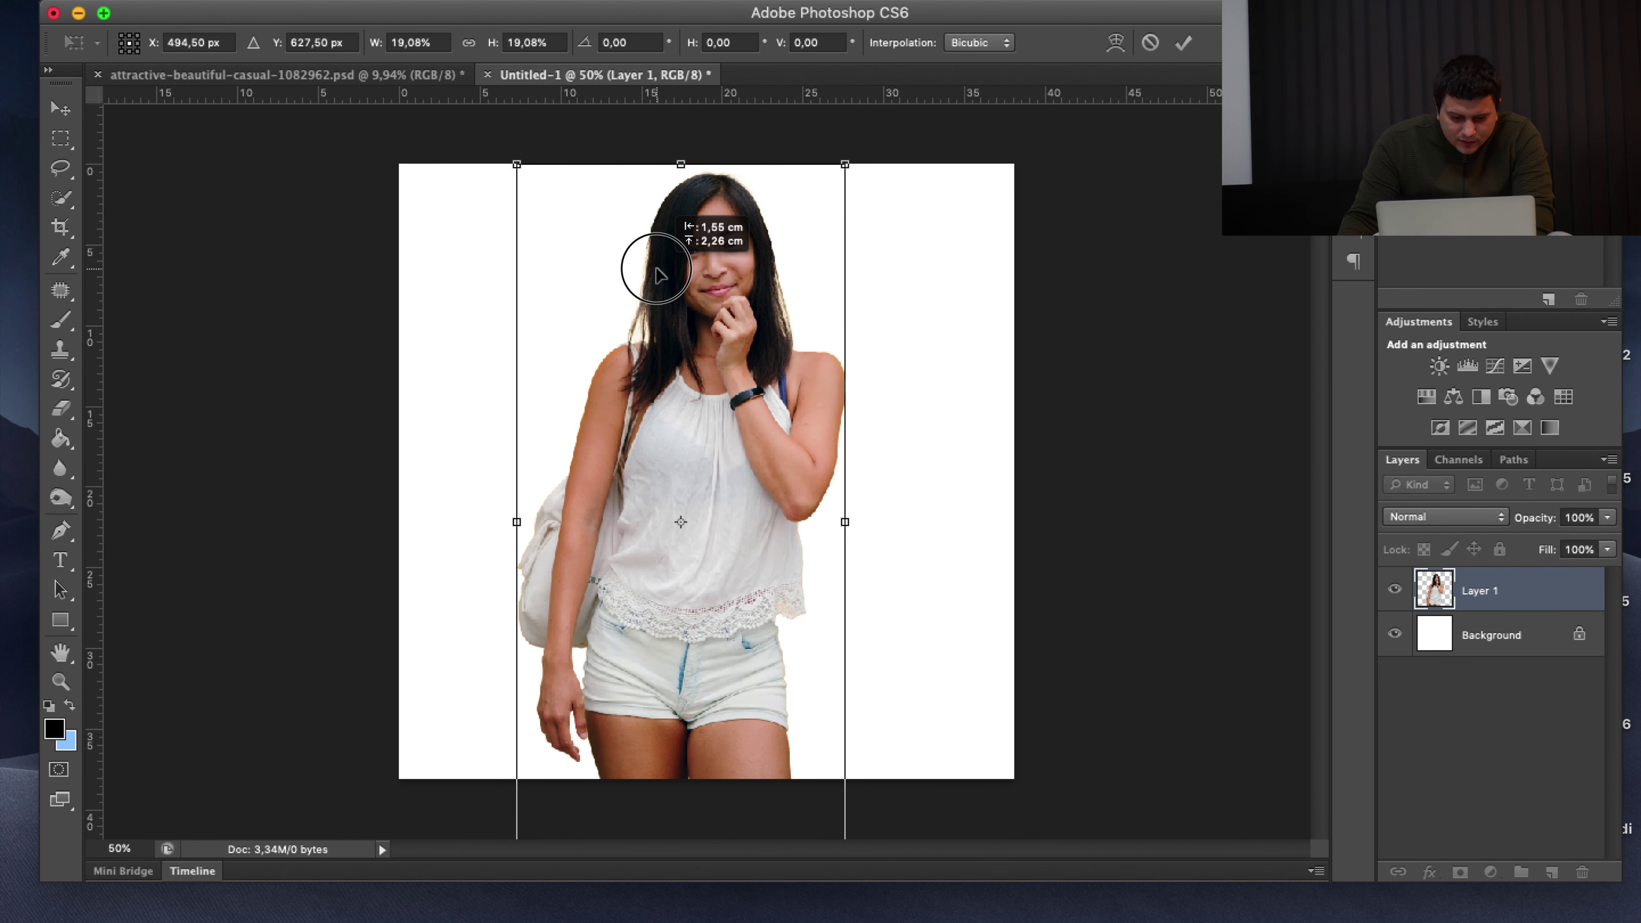
mouse_move(845, 164)
left_mouse_down()
mouse_move(809, 216)
mouse_move(837, 173)
mouse_move(804, 202)
left_mouse_up()
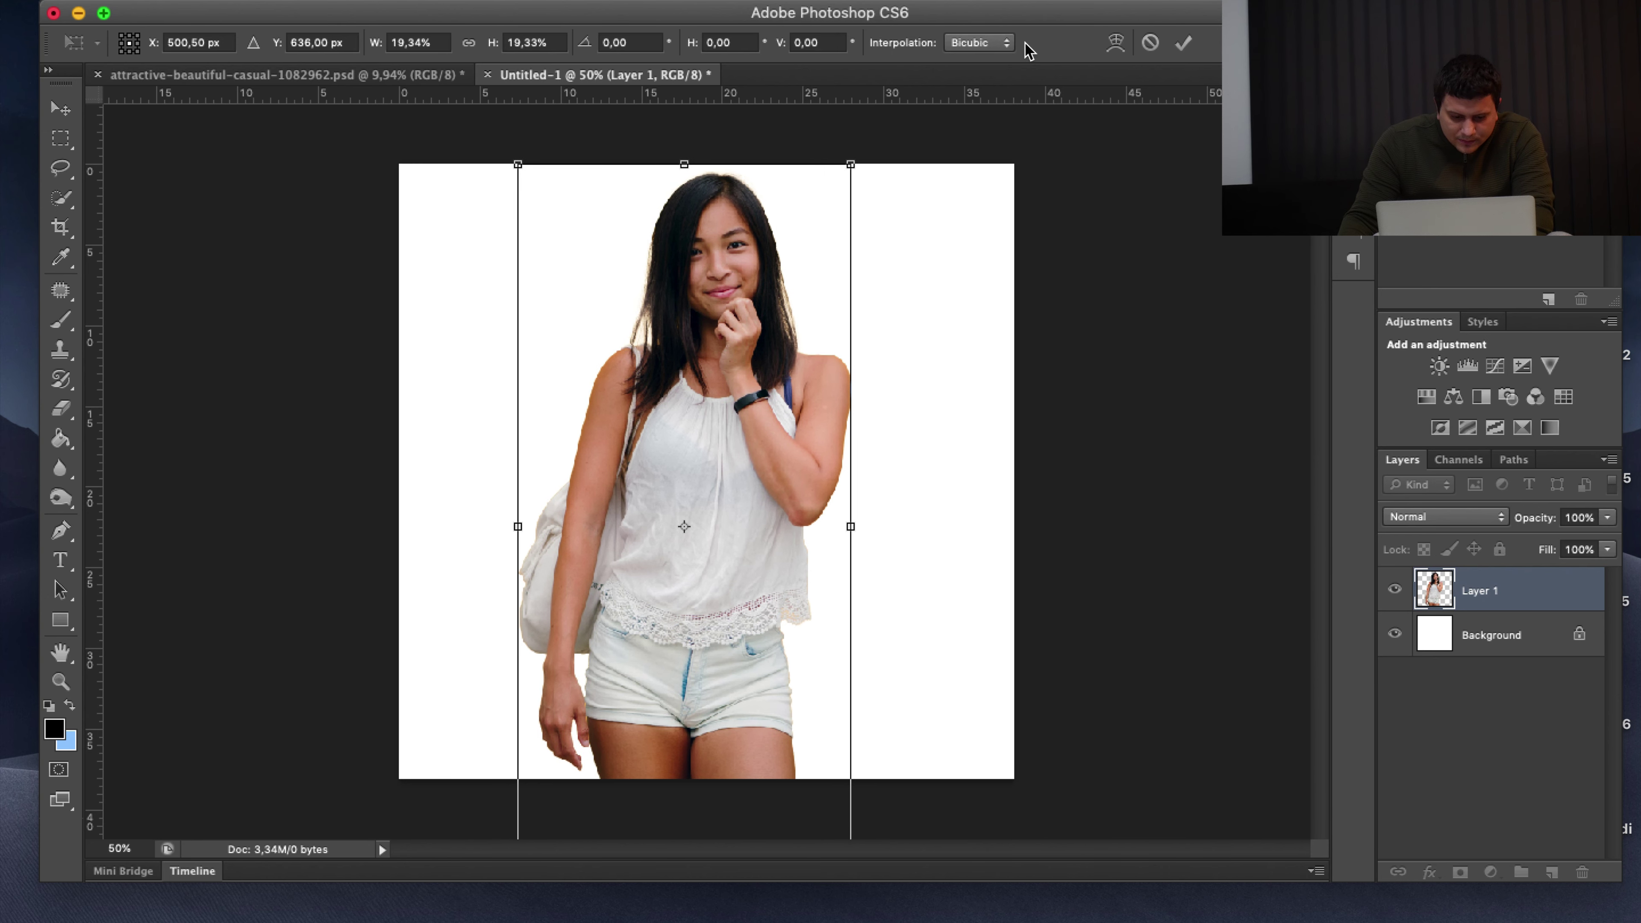
left_click(1182, 42)
key("w")
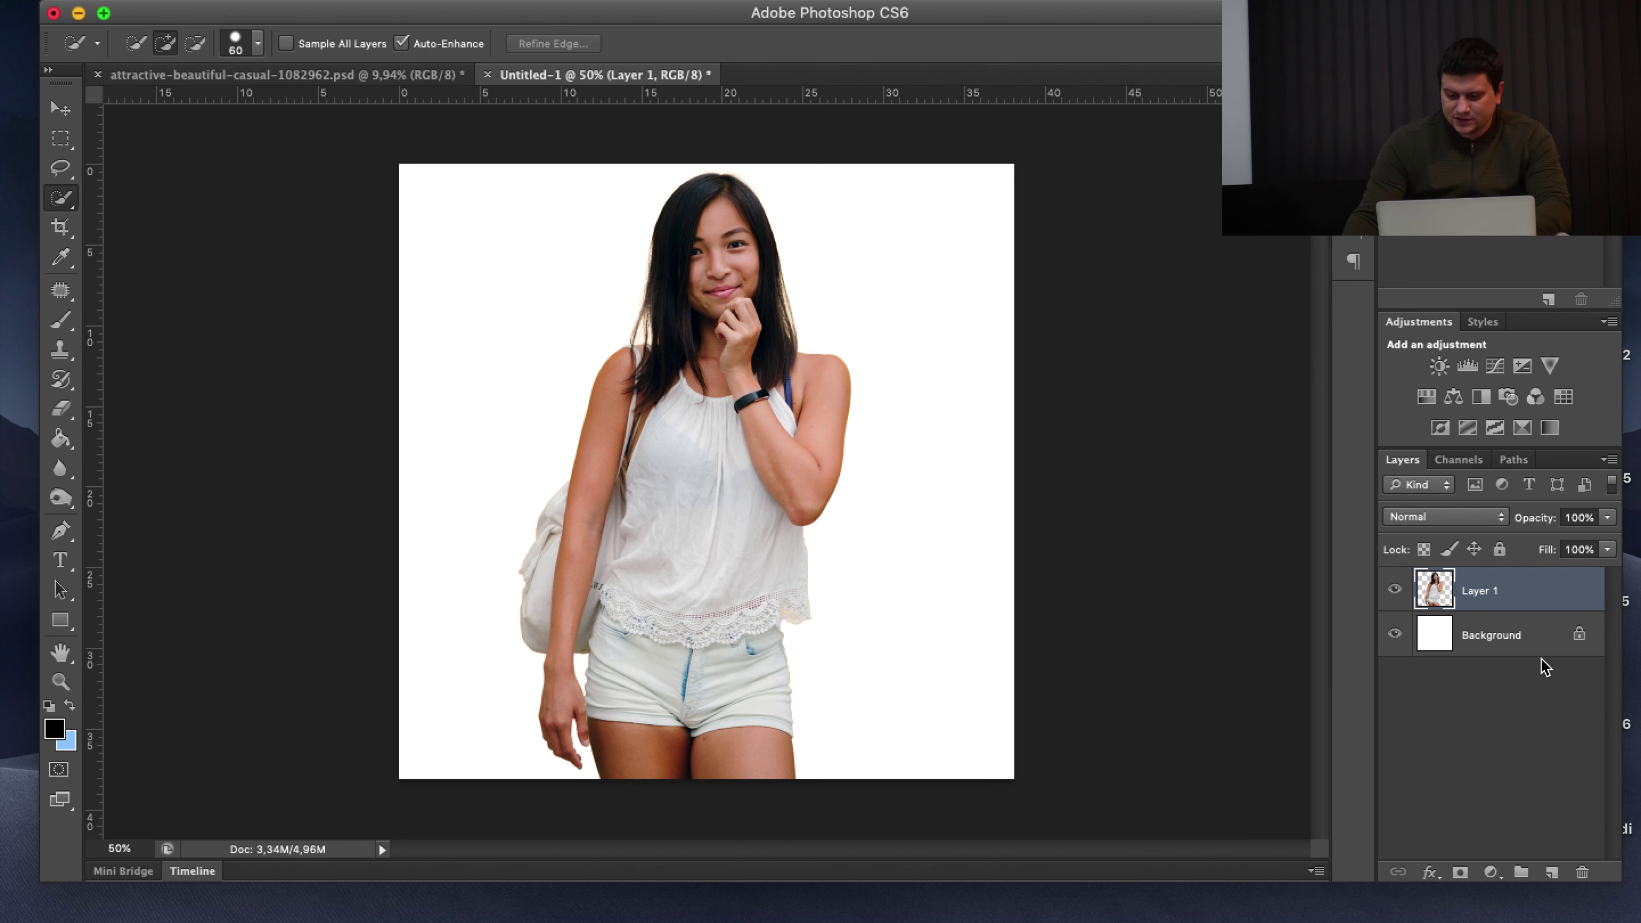
Add Layer 2 beneath the woman and fill it with saturated blue
left_click(1551, 872)
left_click_drag(1506, 590, 1538, 654)
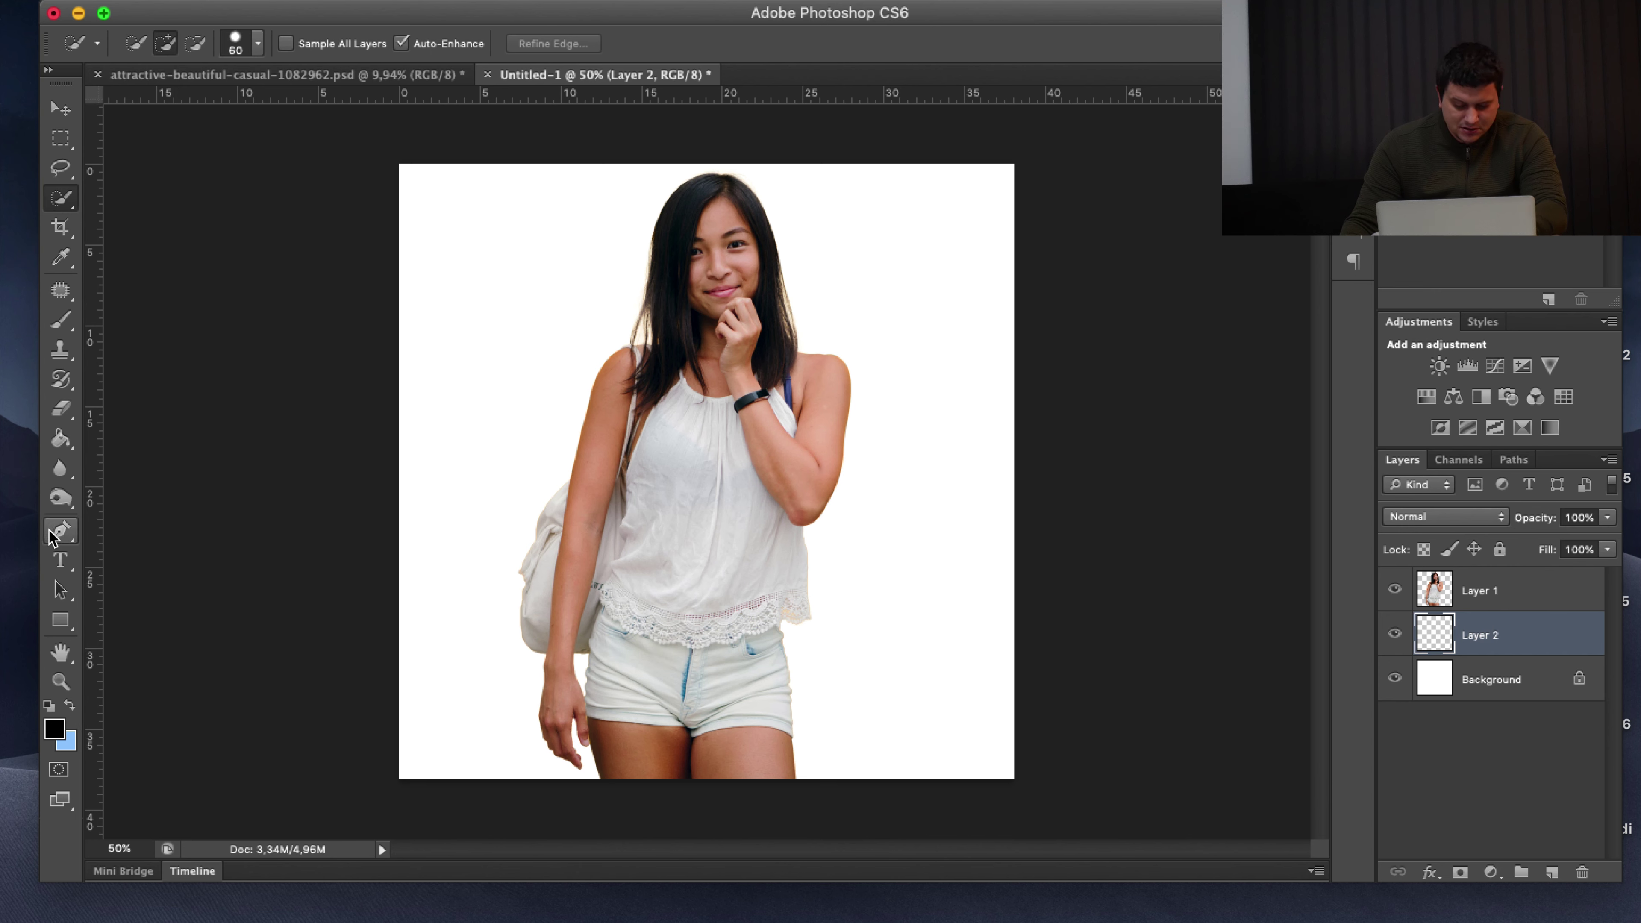
left_click(61, 441)
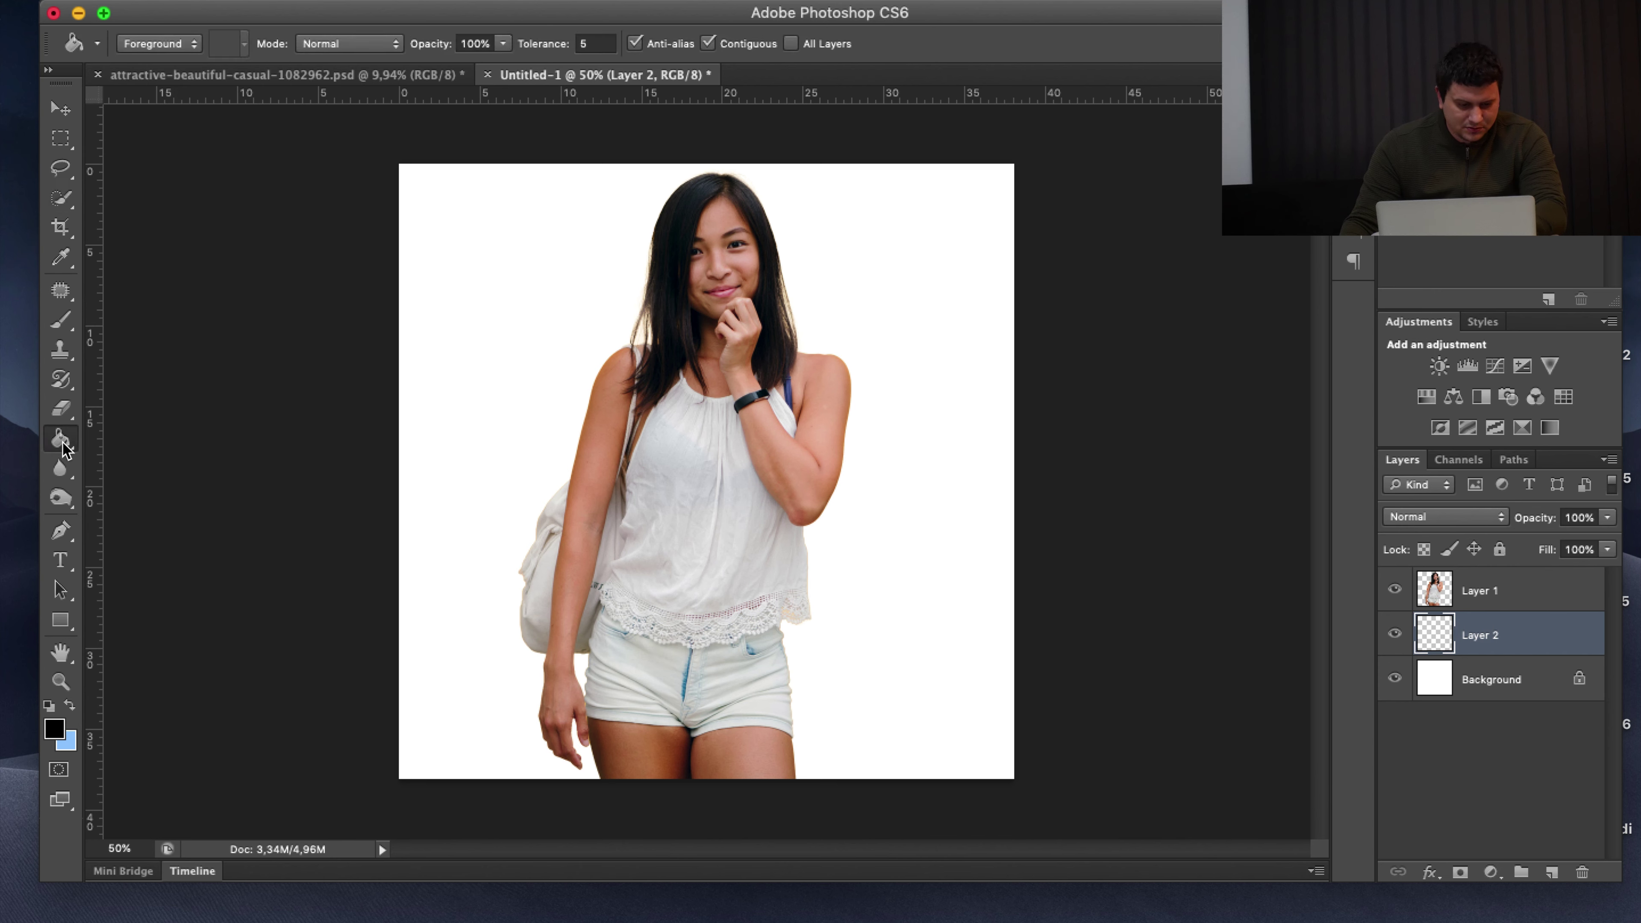
left_click(57, 732)
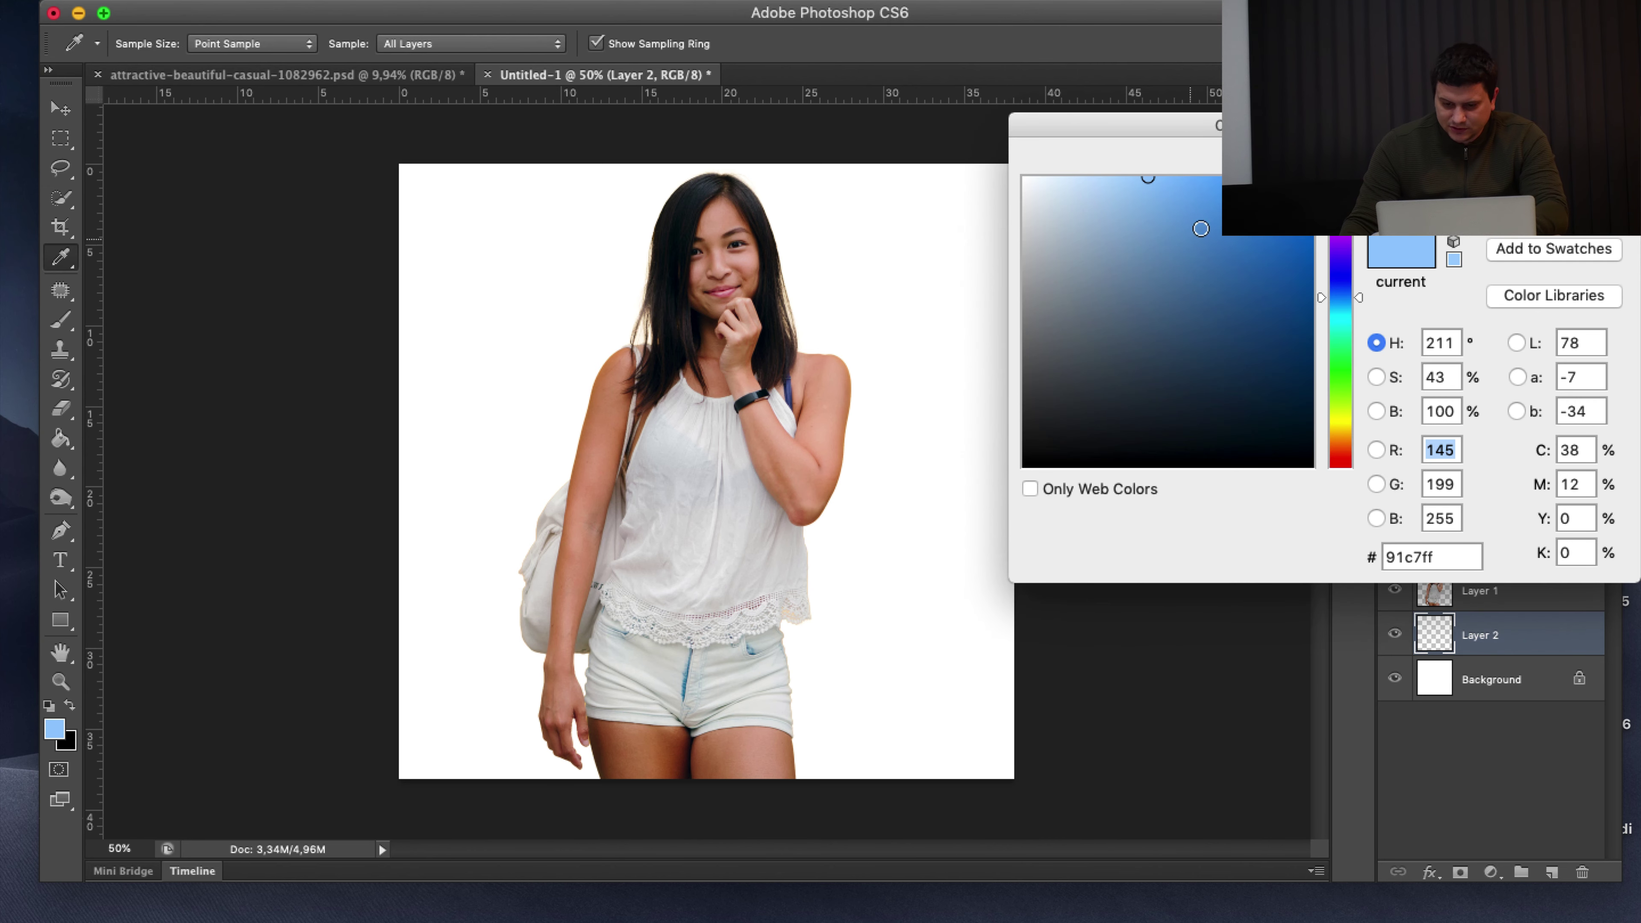
left_click_drag(1200, 228, 1241, 175)
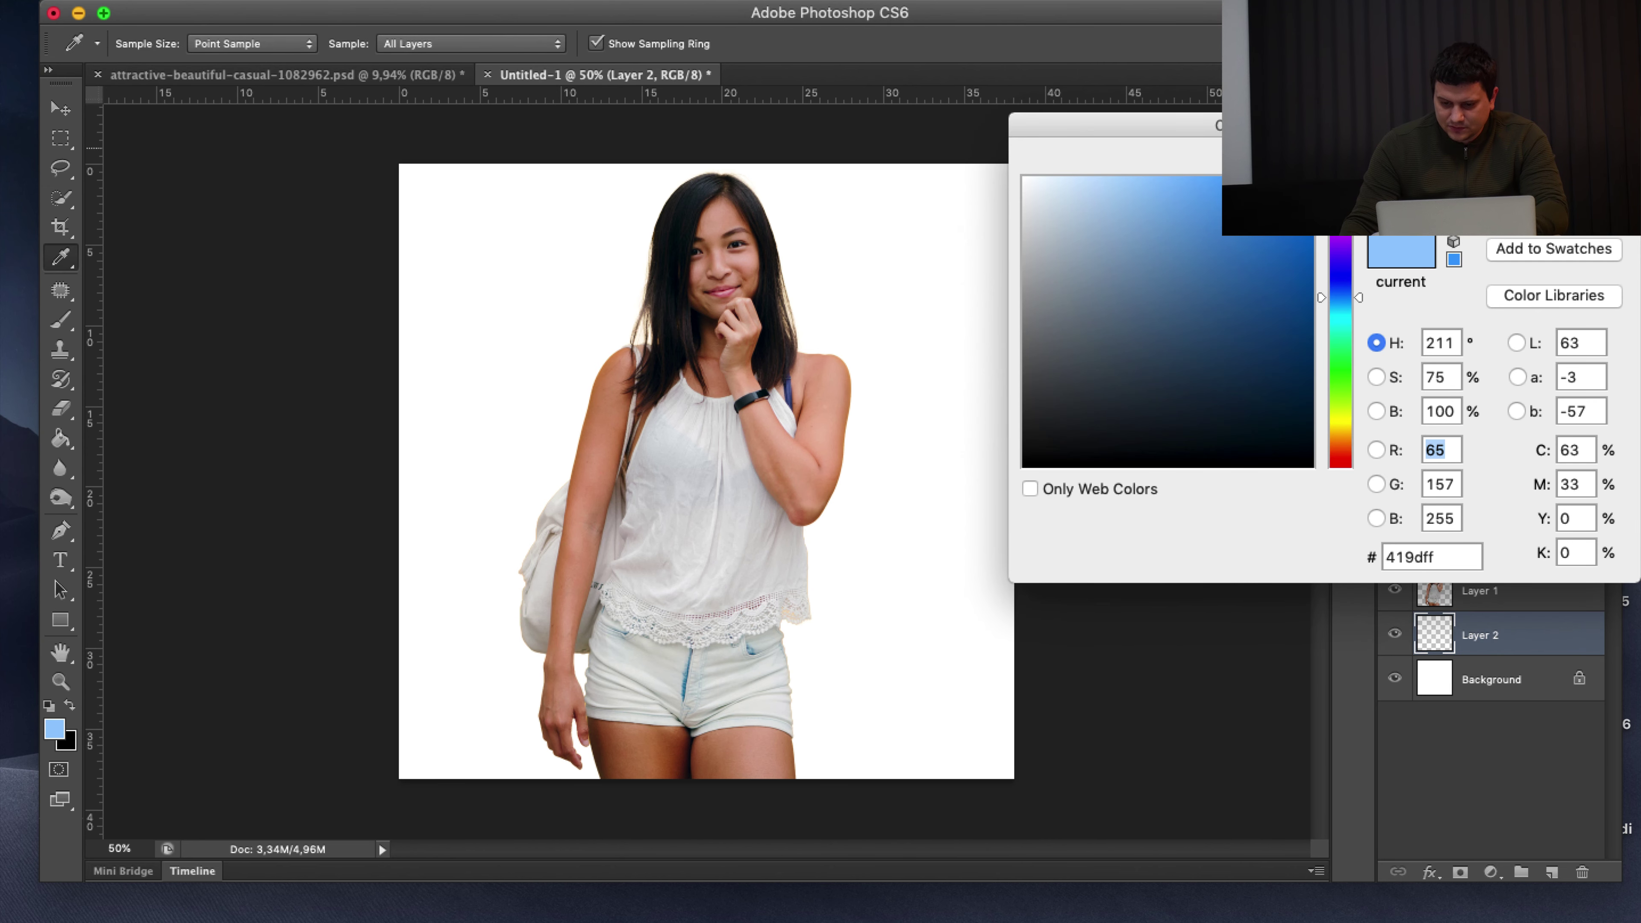
key("Return")
left_click(998, 335)
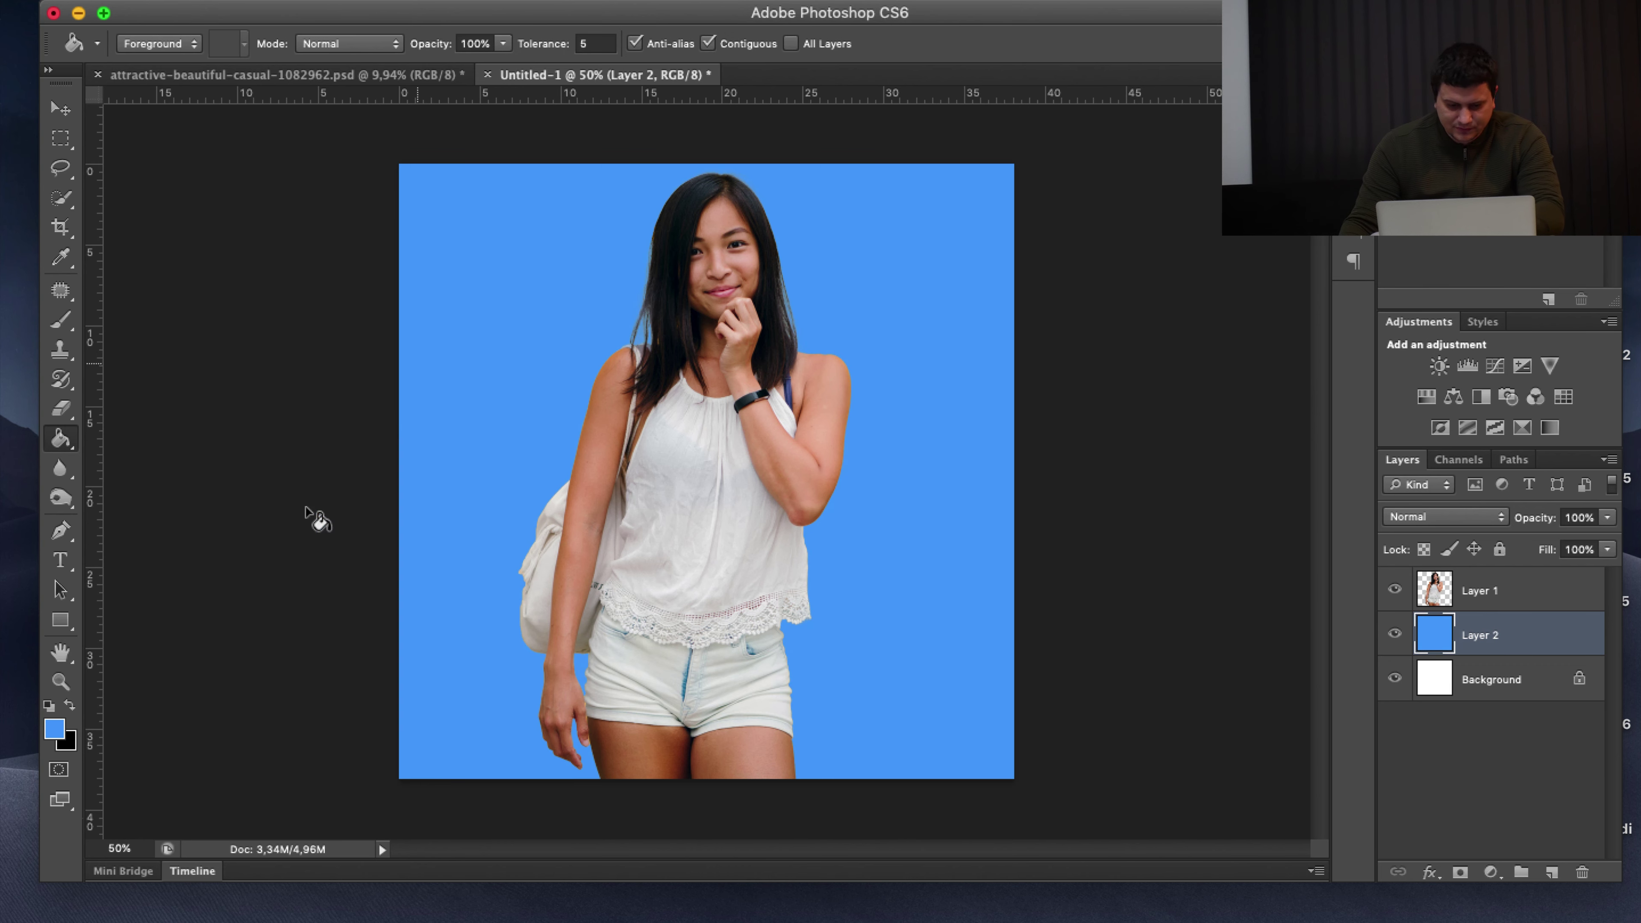
Paint a lighter blue soft-brush glow at the canvas centre
left_click(56, 729)
left_click_drag(1160, 266, 1160, 129)
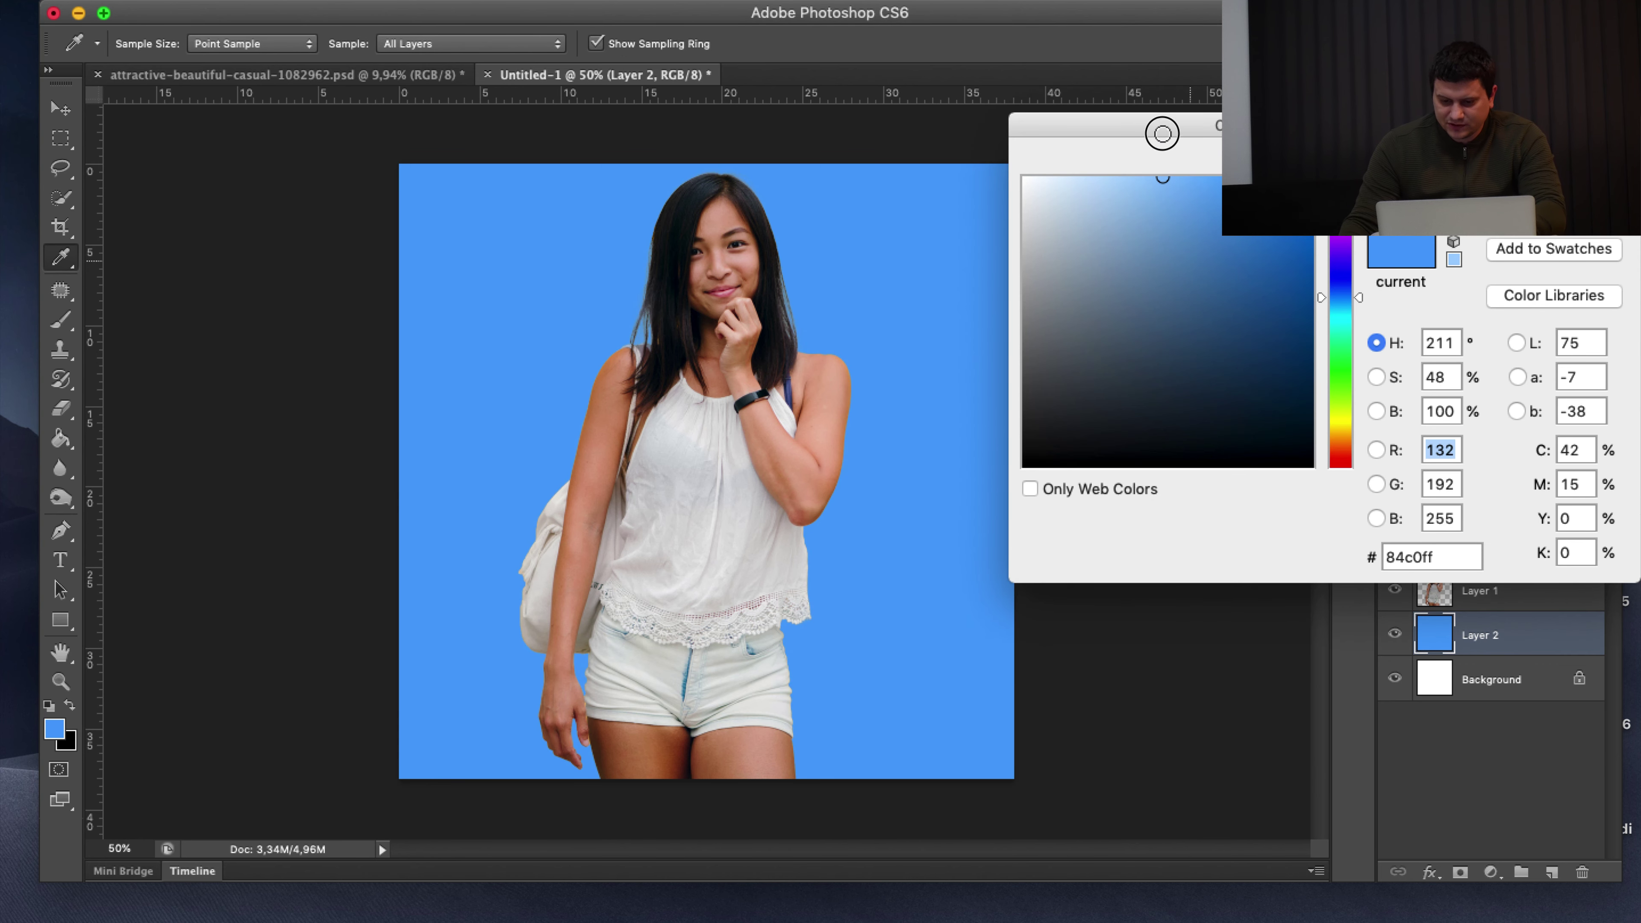
key("Return")
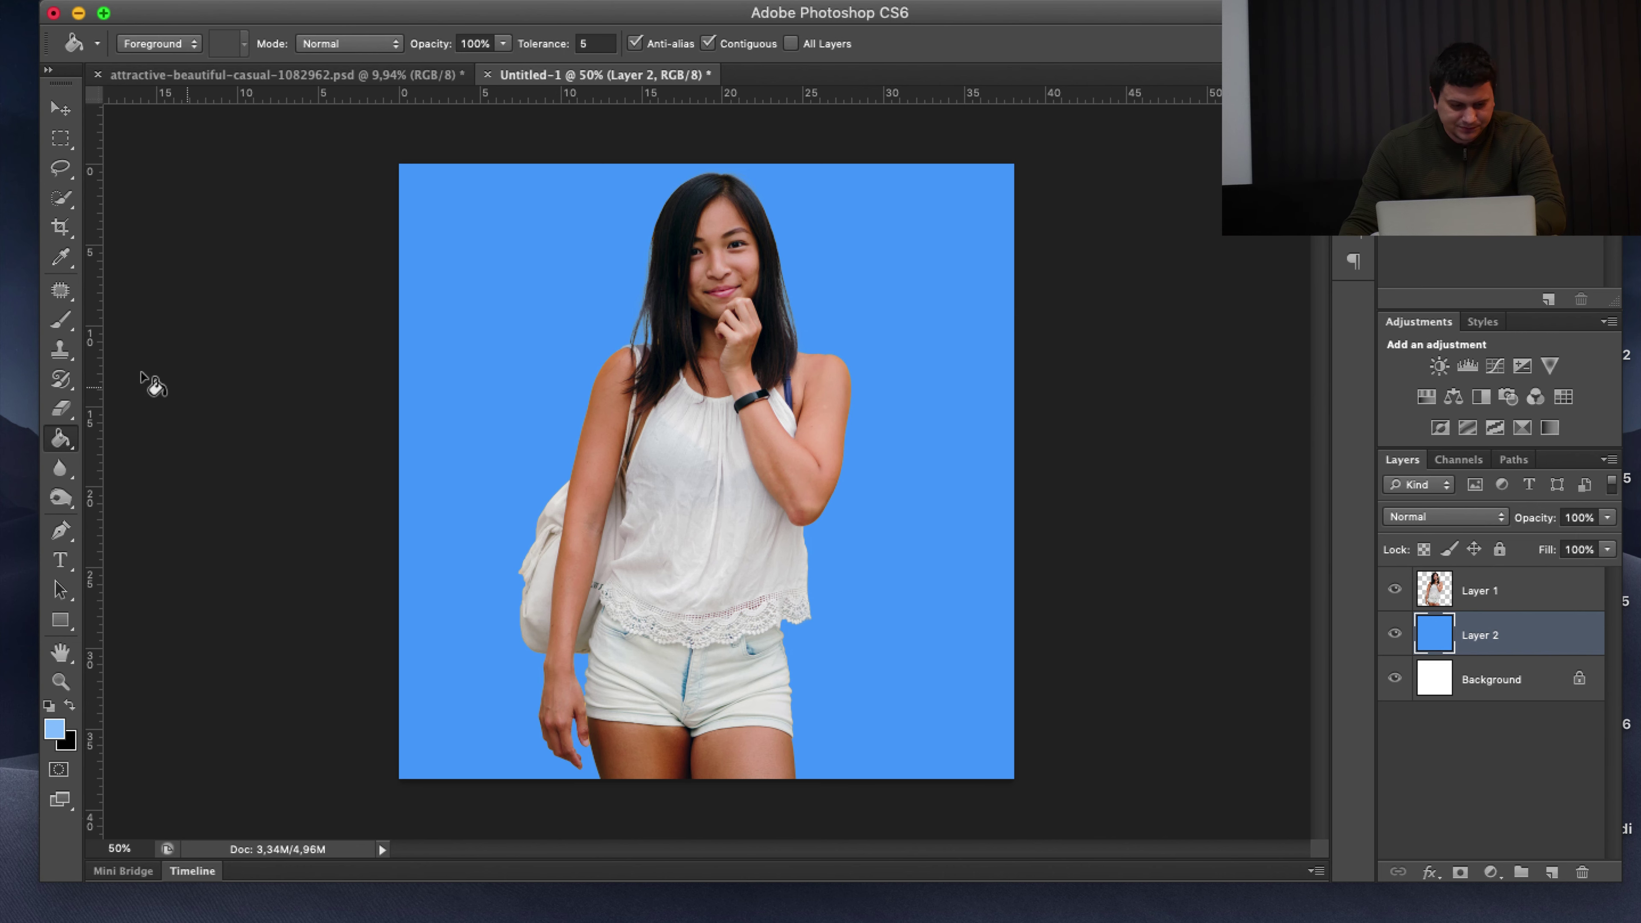
left_click(56, 729)
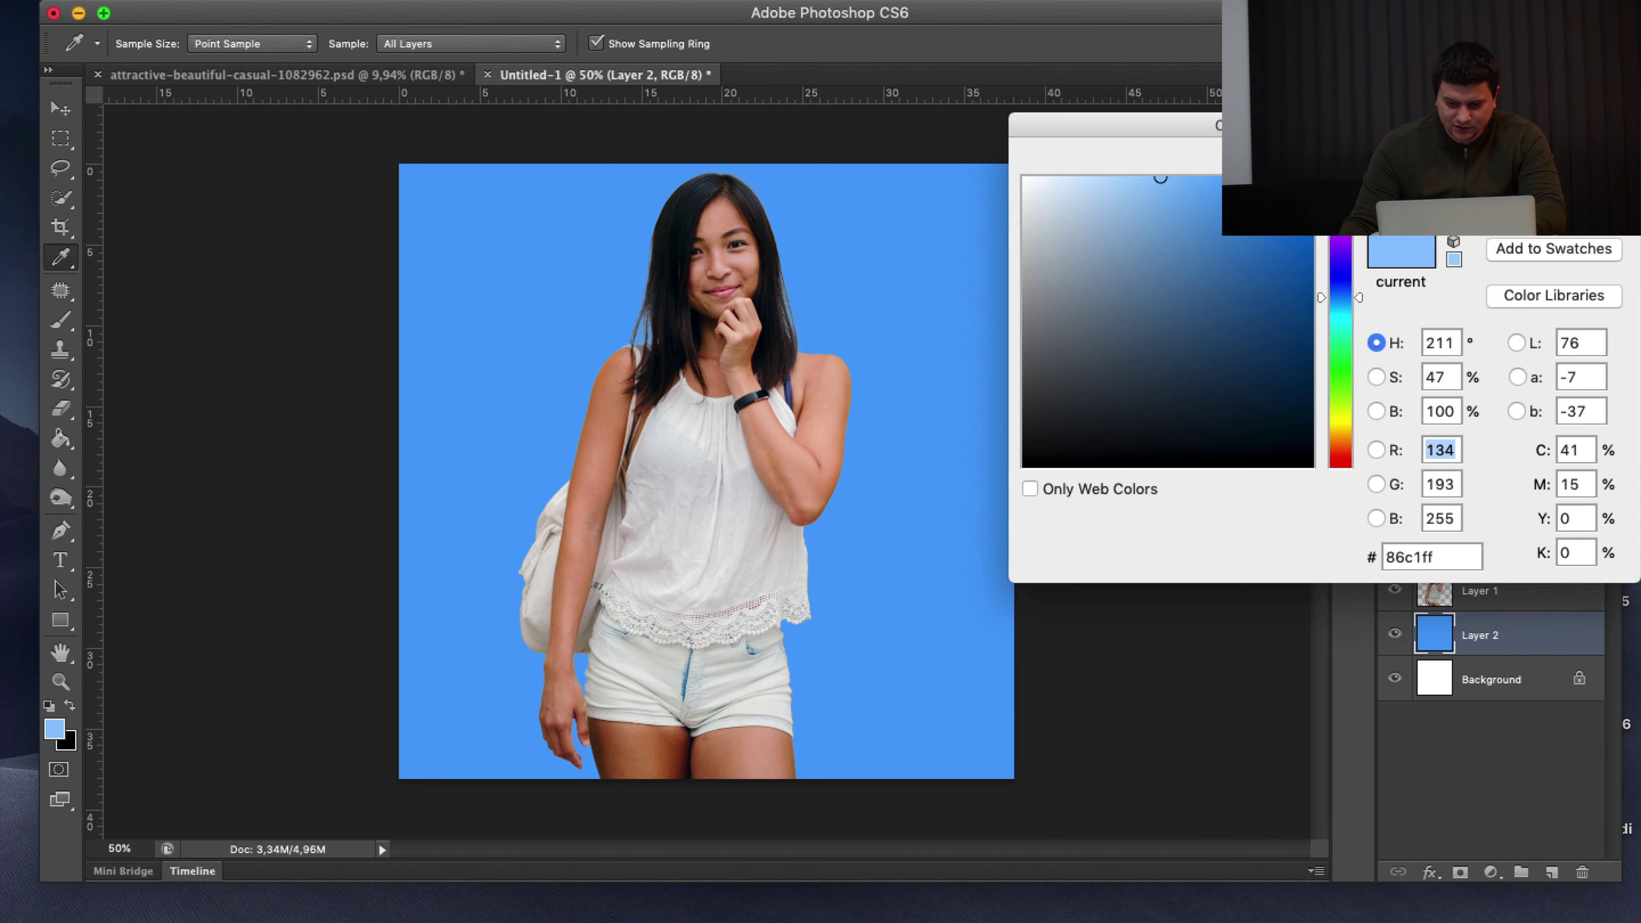
key("Return")
key("b")
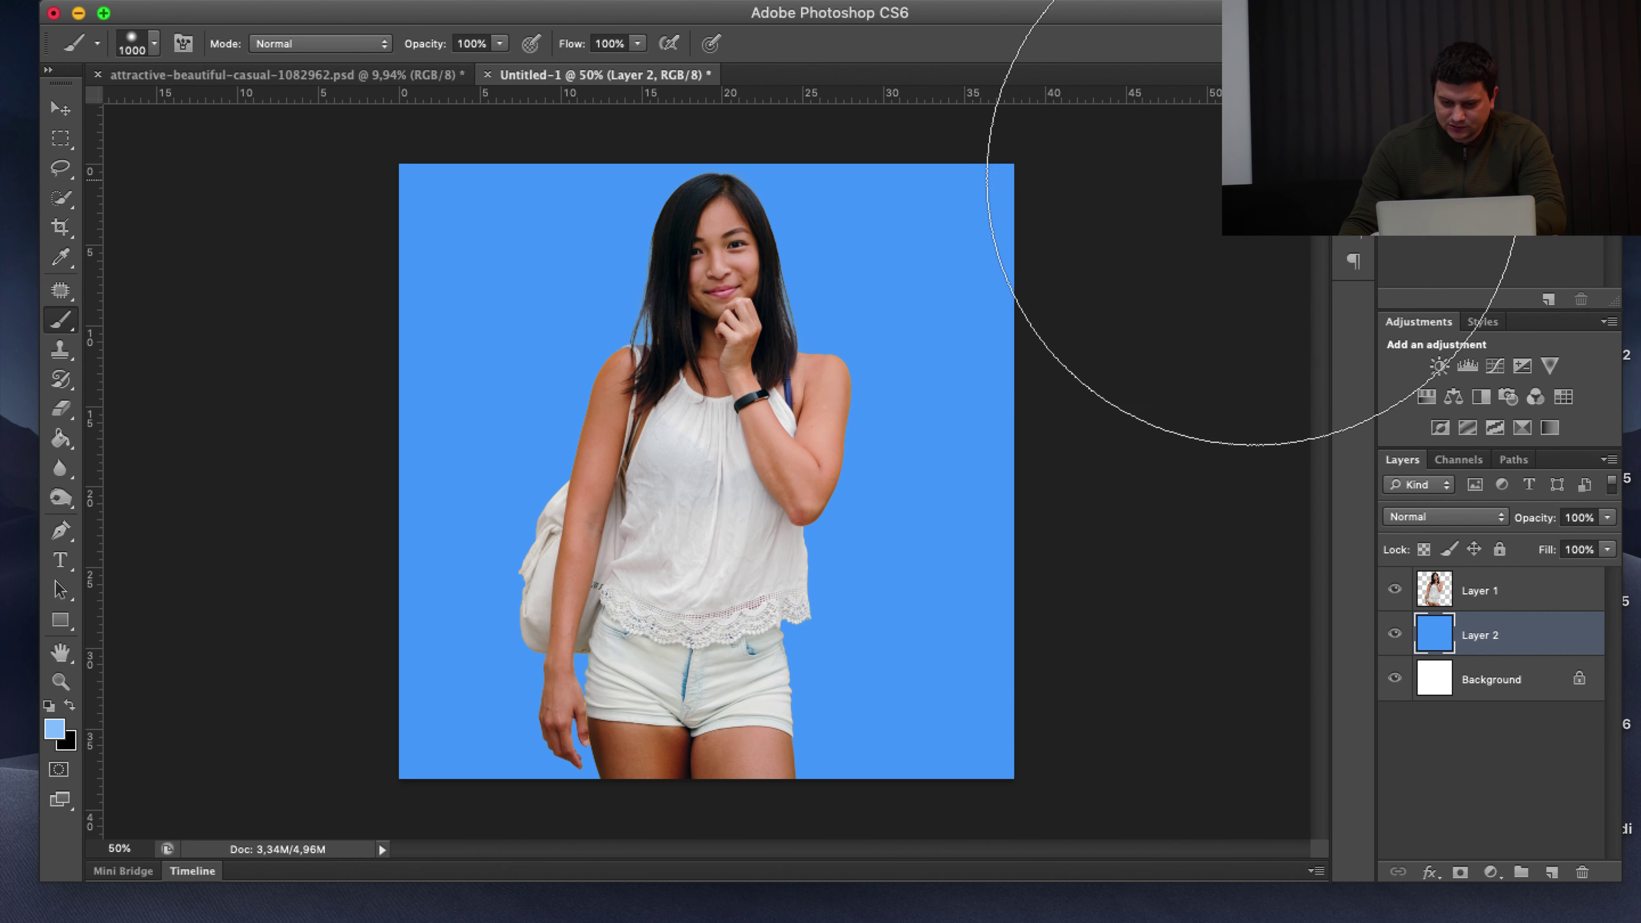
left_click(725, 465)
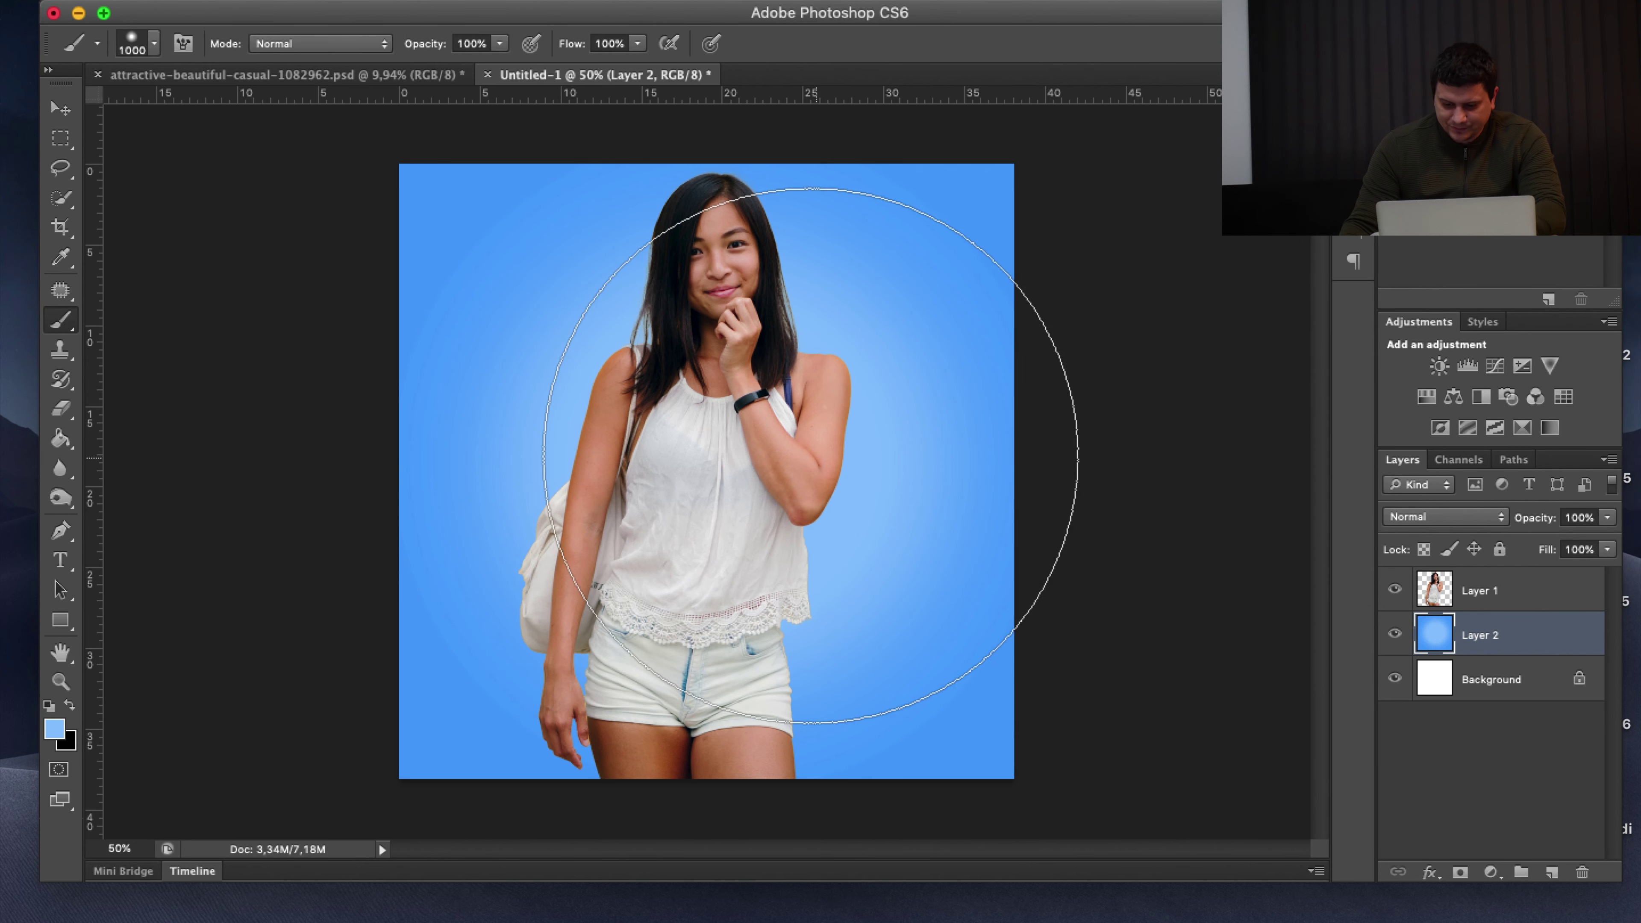
left_click(1523, 607)
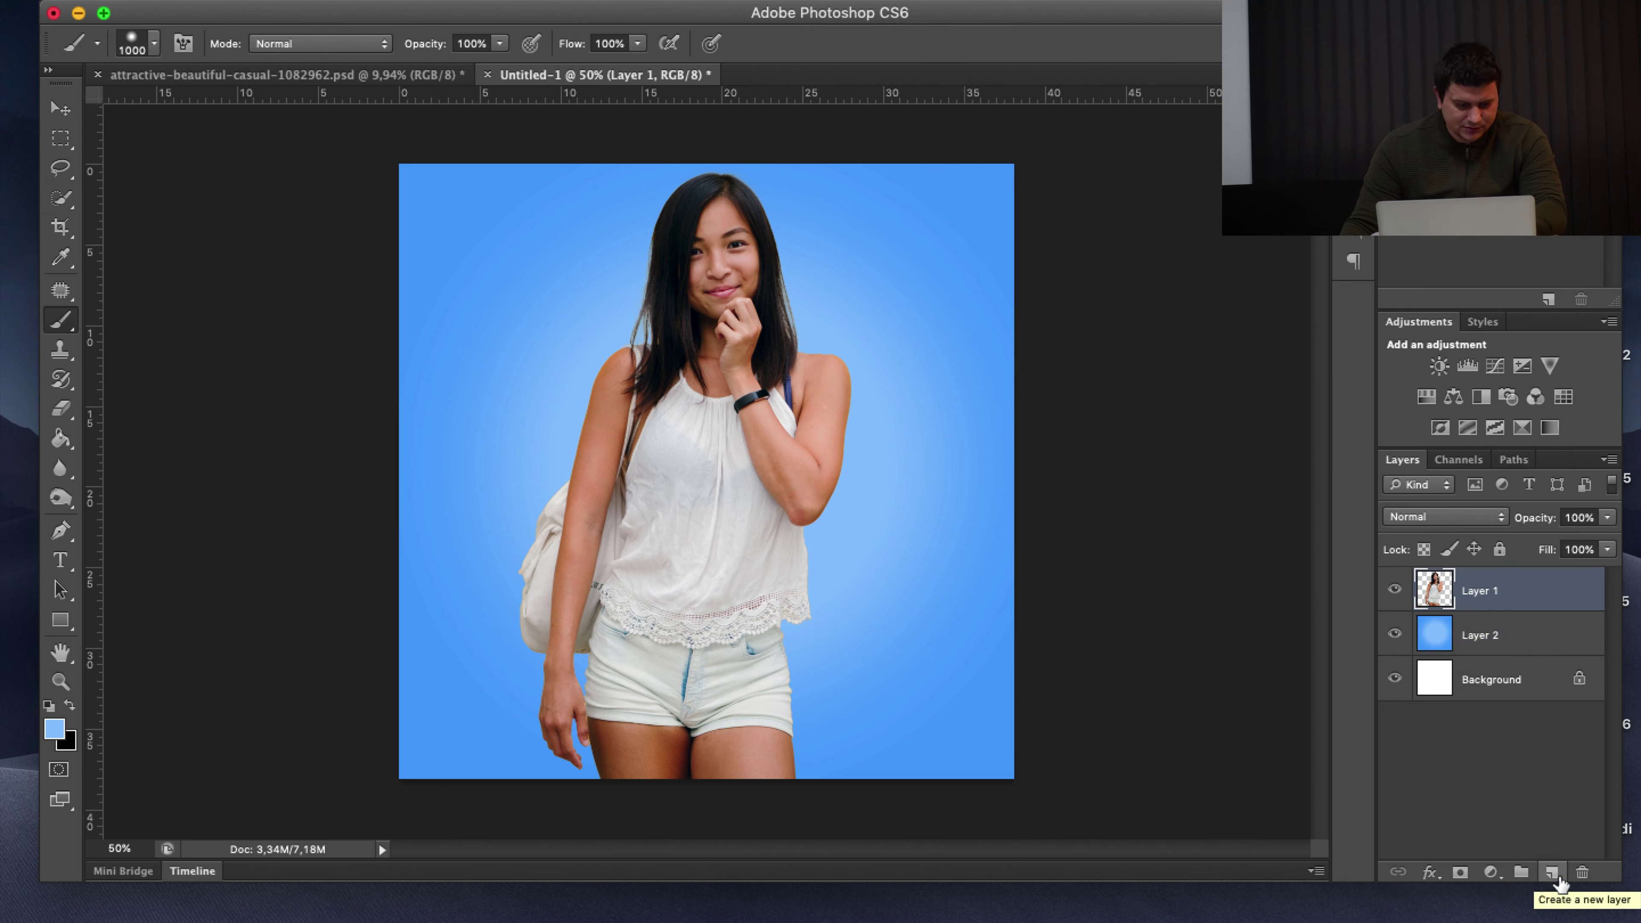
Draw white rectangle bars across the top and bottom of the canvas
left_click(1557, 877)
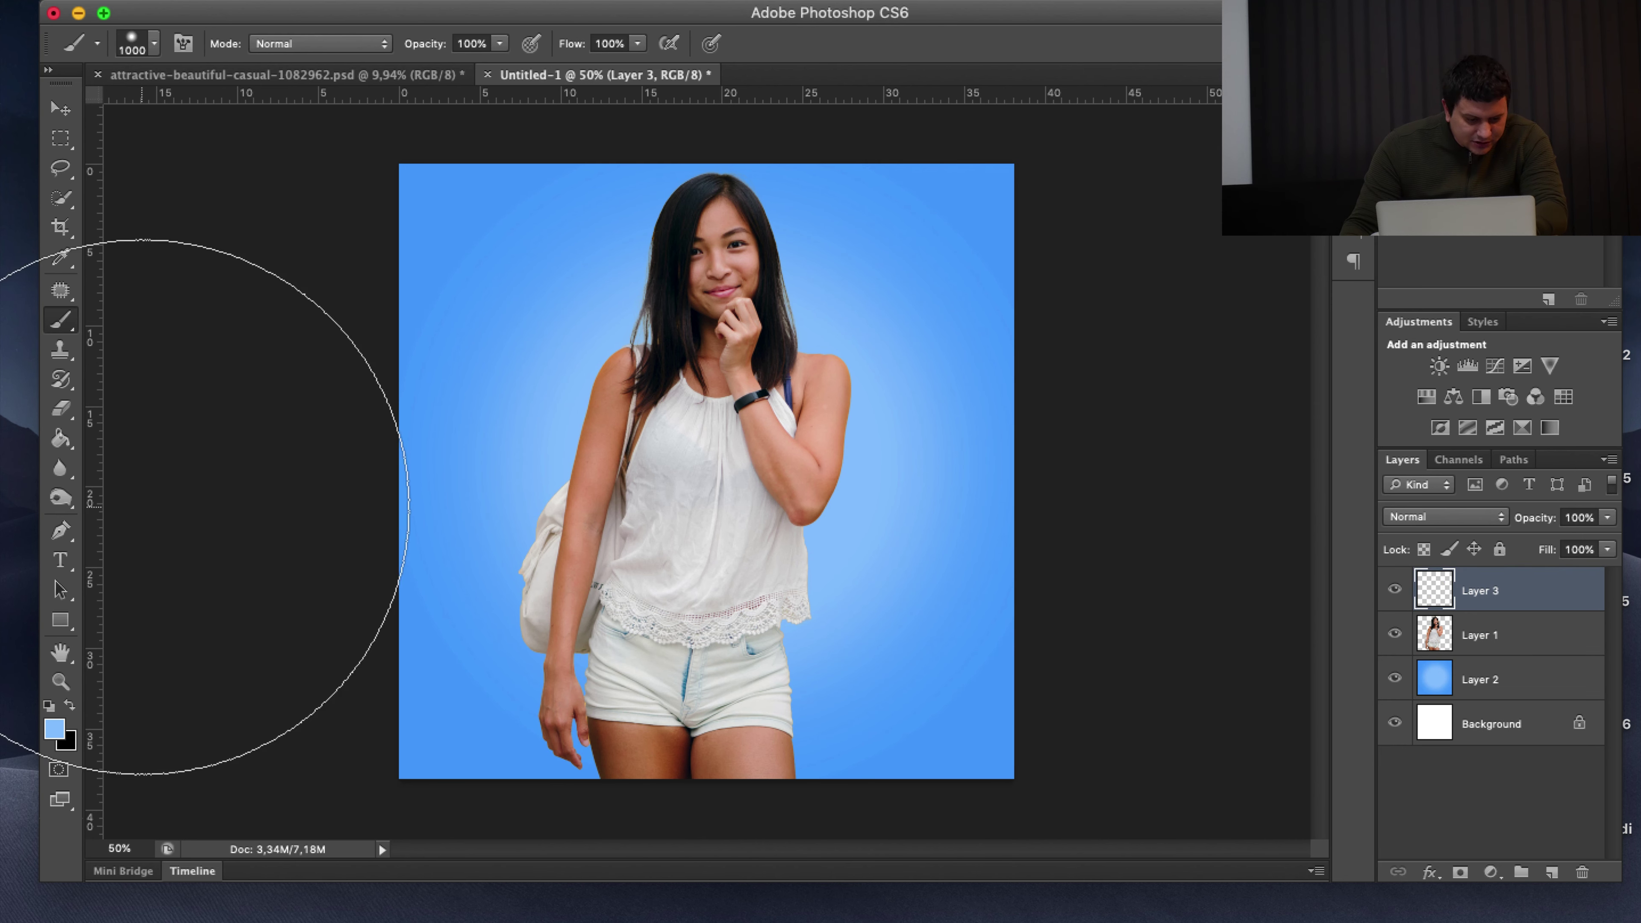
left_click(60, 619)
left_click(54, 730)
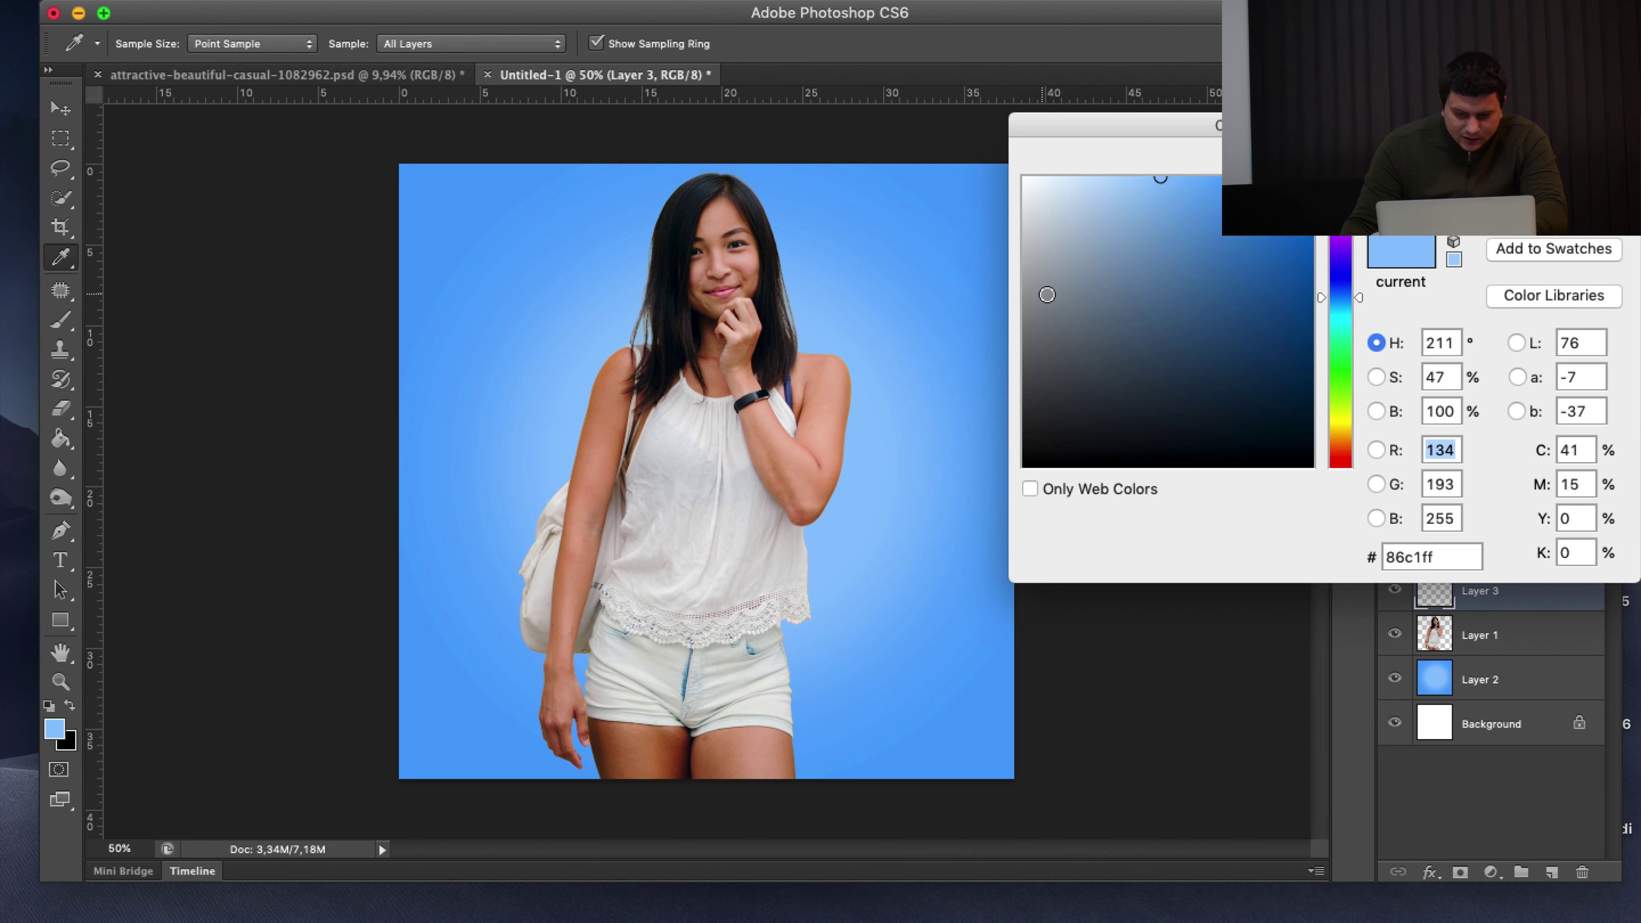
key("Return")
left_click_drag(291, 151, 1087, 222)
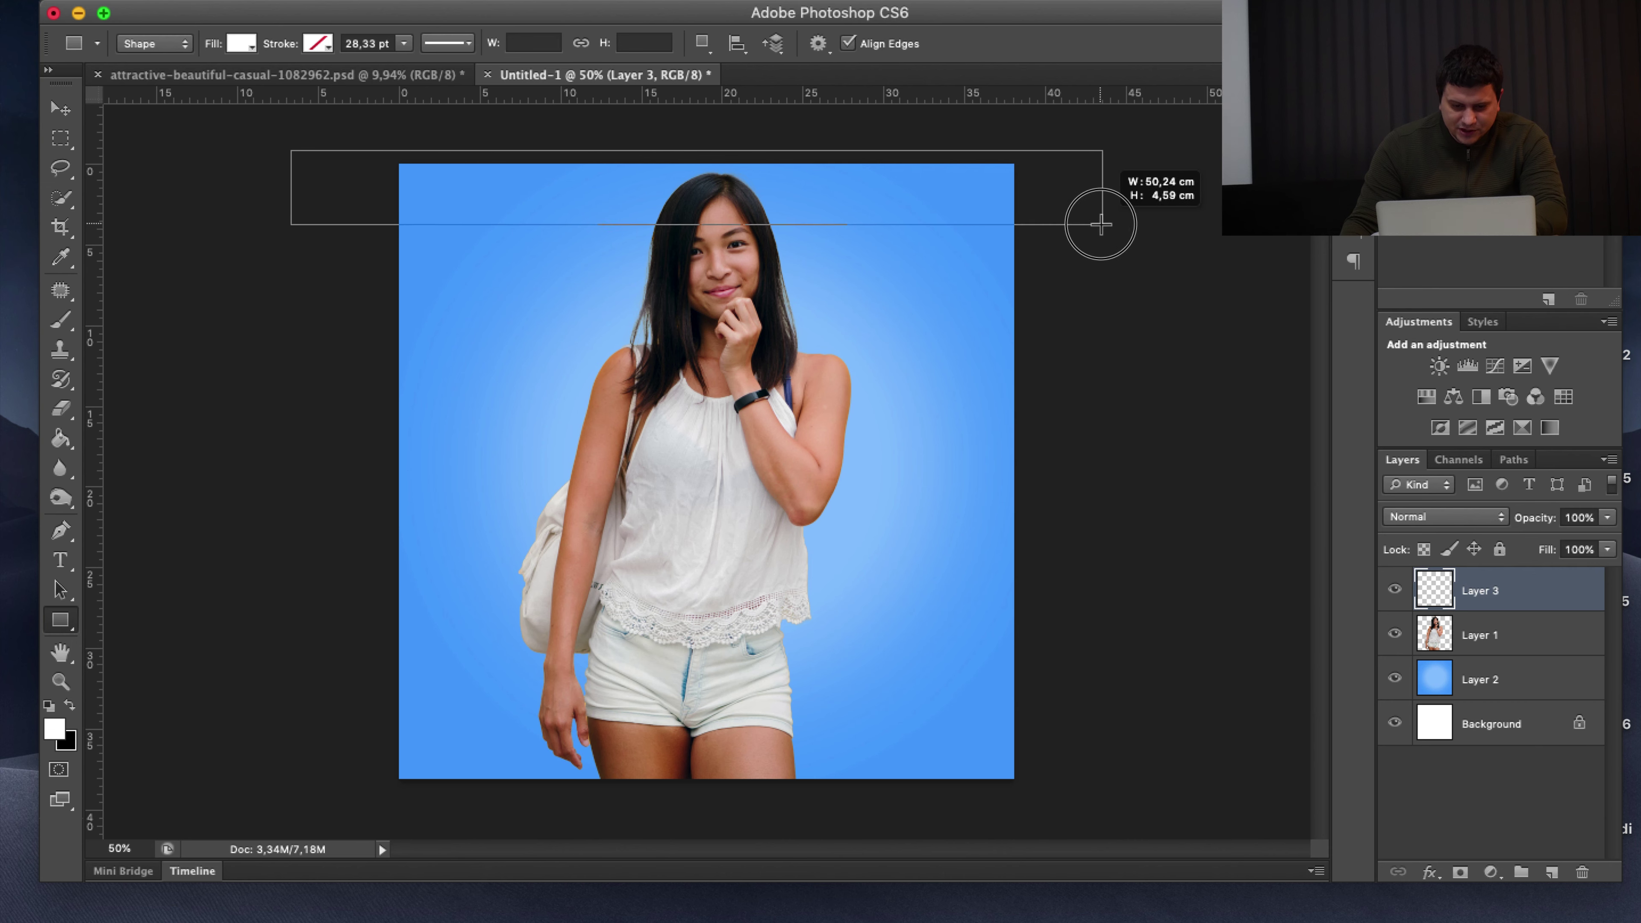
left_click_drag(1086, 222, 1101, 226)
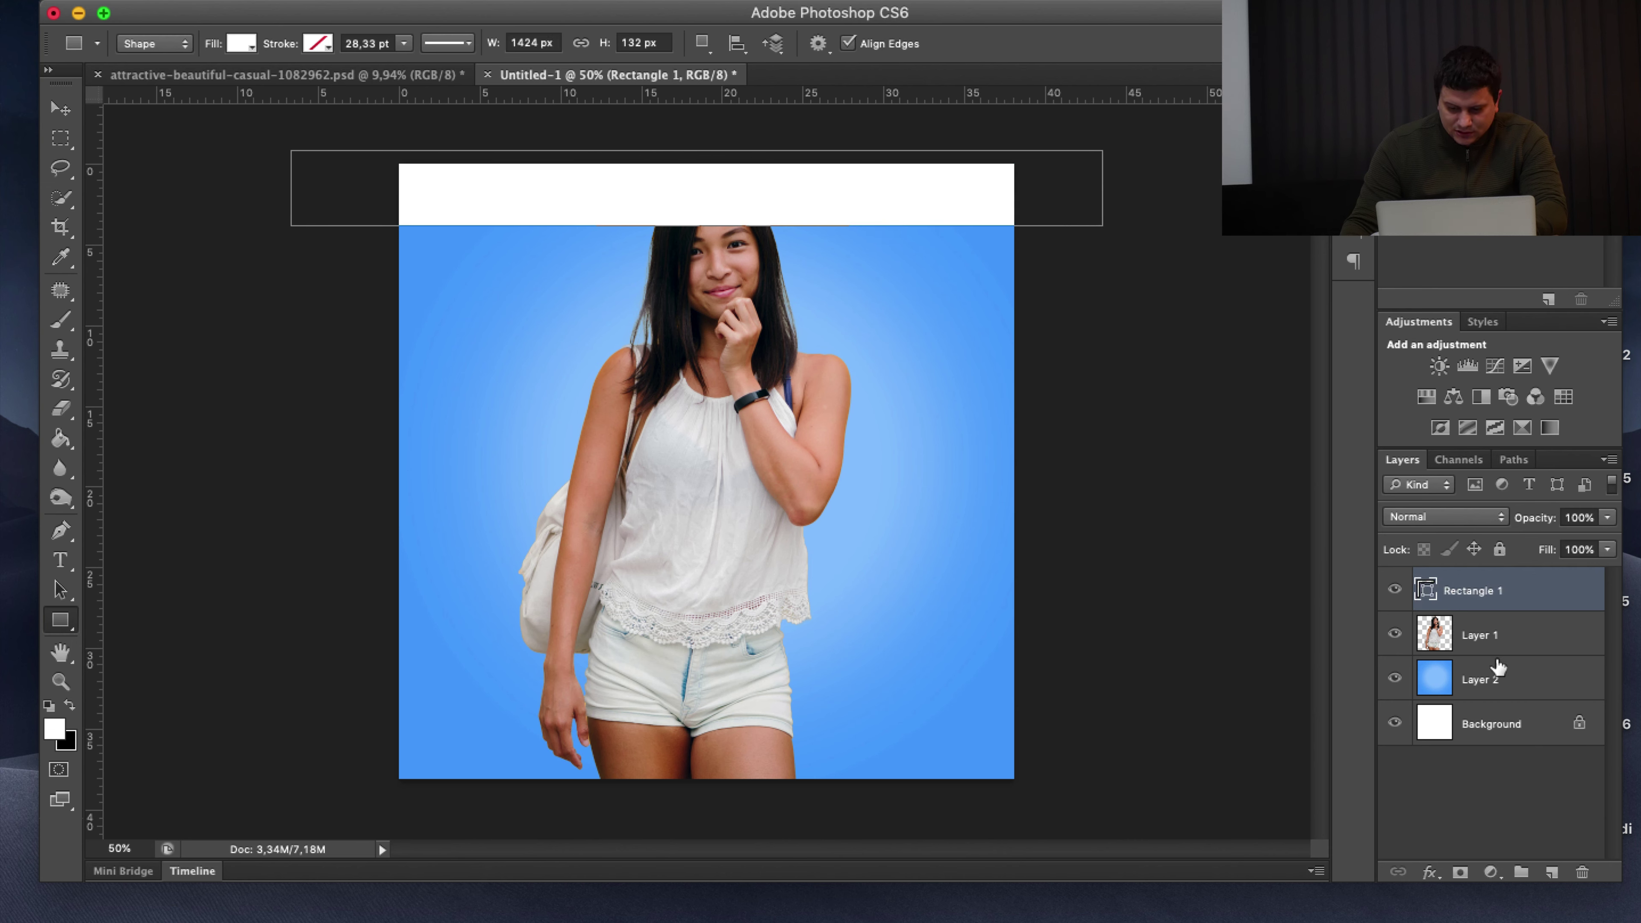
left_click_drag(1093, 814, 253, 696)
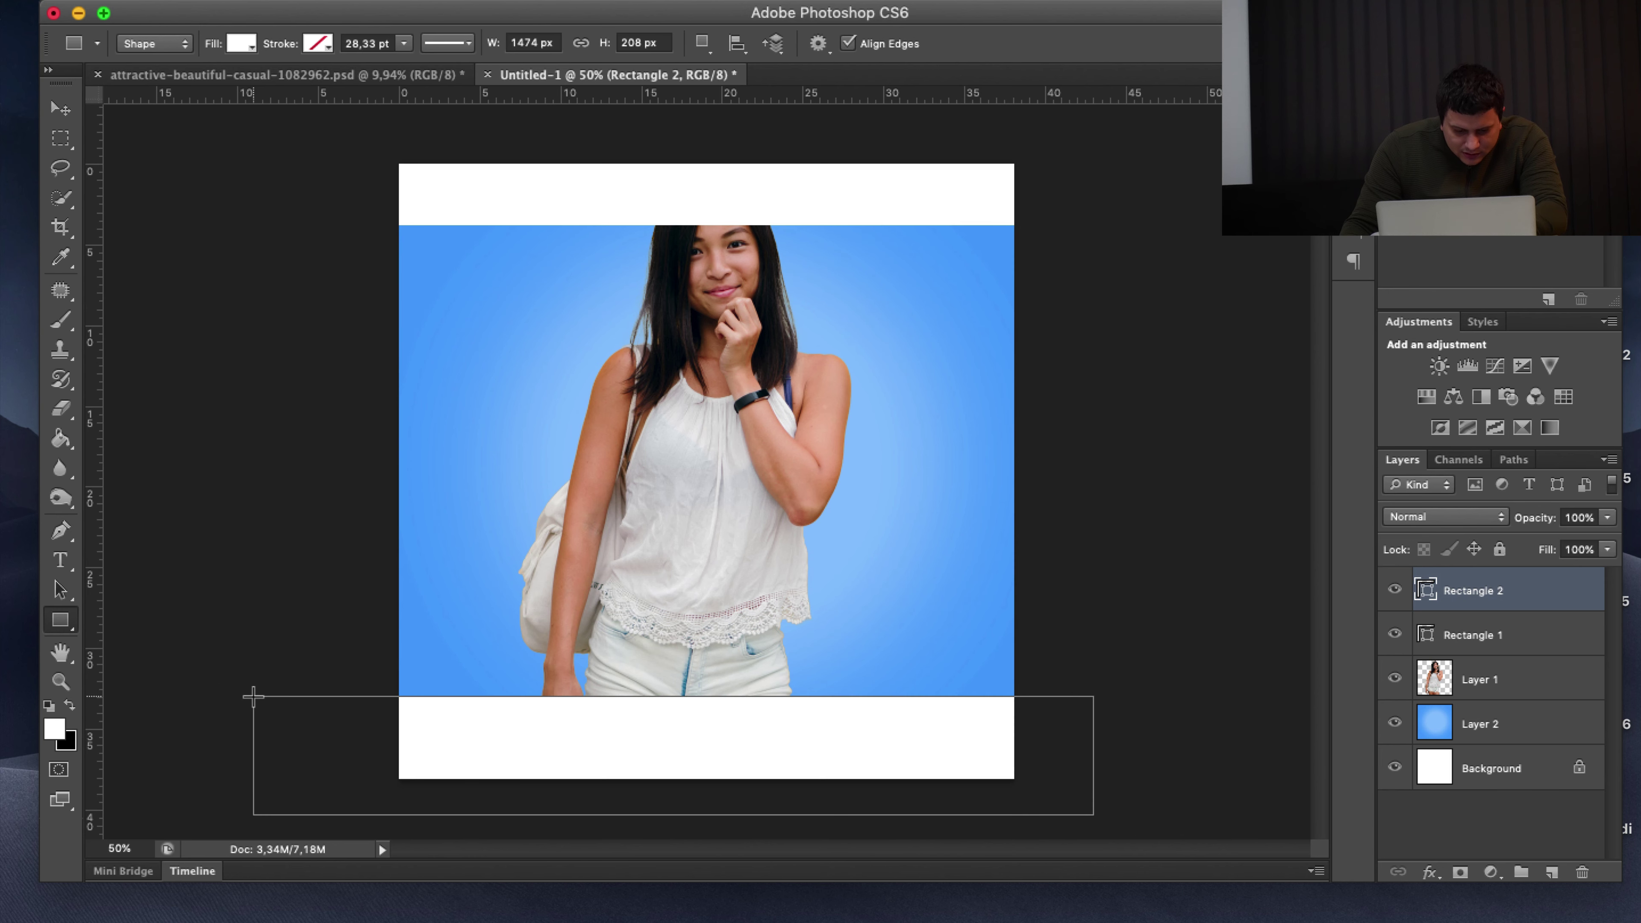
Move Layer 1 with the woman above both white bar layers
left_click(1531, 639)
left_click(1542, 687)
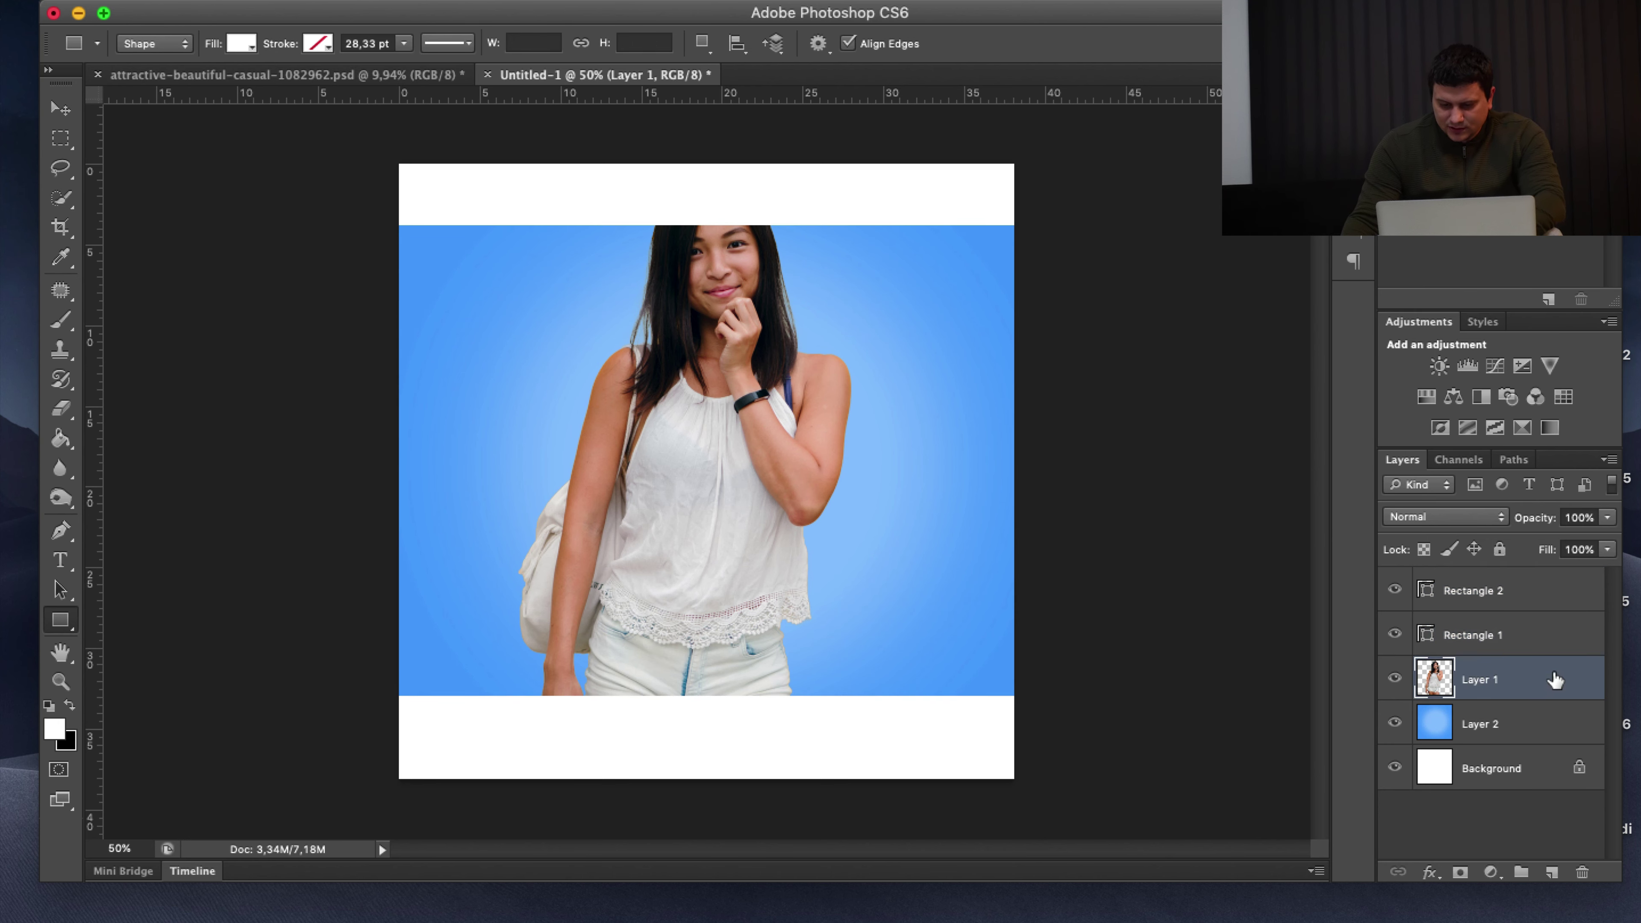
left_click_drag(1554, 679, 1552, 584)
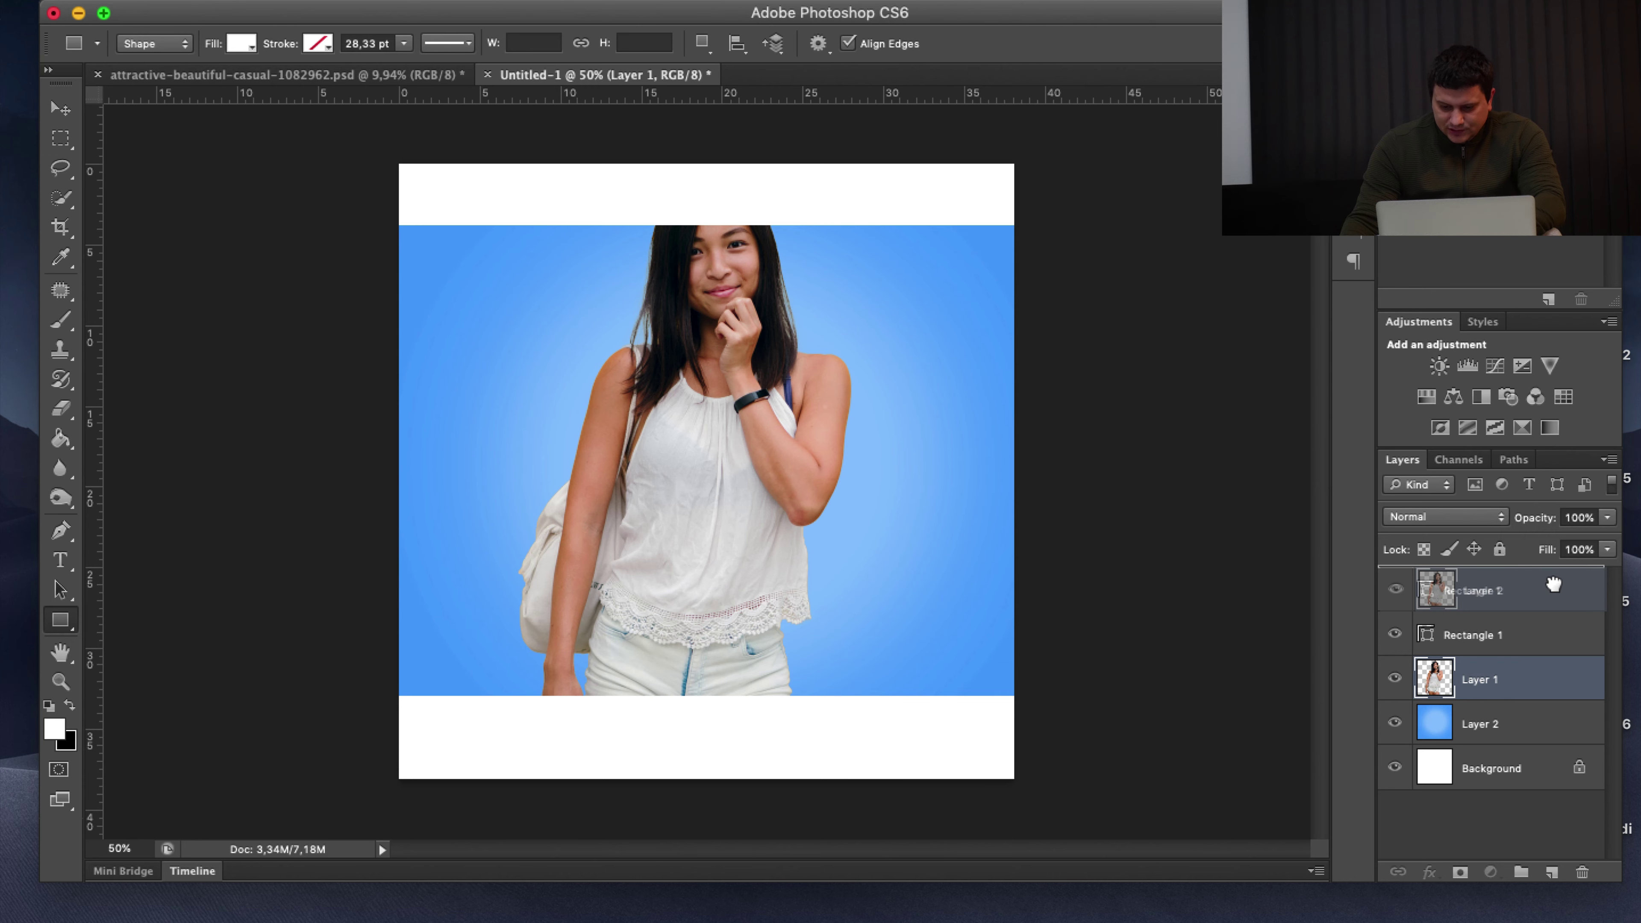
left_click_drag(1553, 584, 1553, 584)
Zoom in on the woman's hand and thigh near the bottom bar
scroll(603, 686, "up", 3)
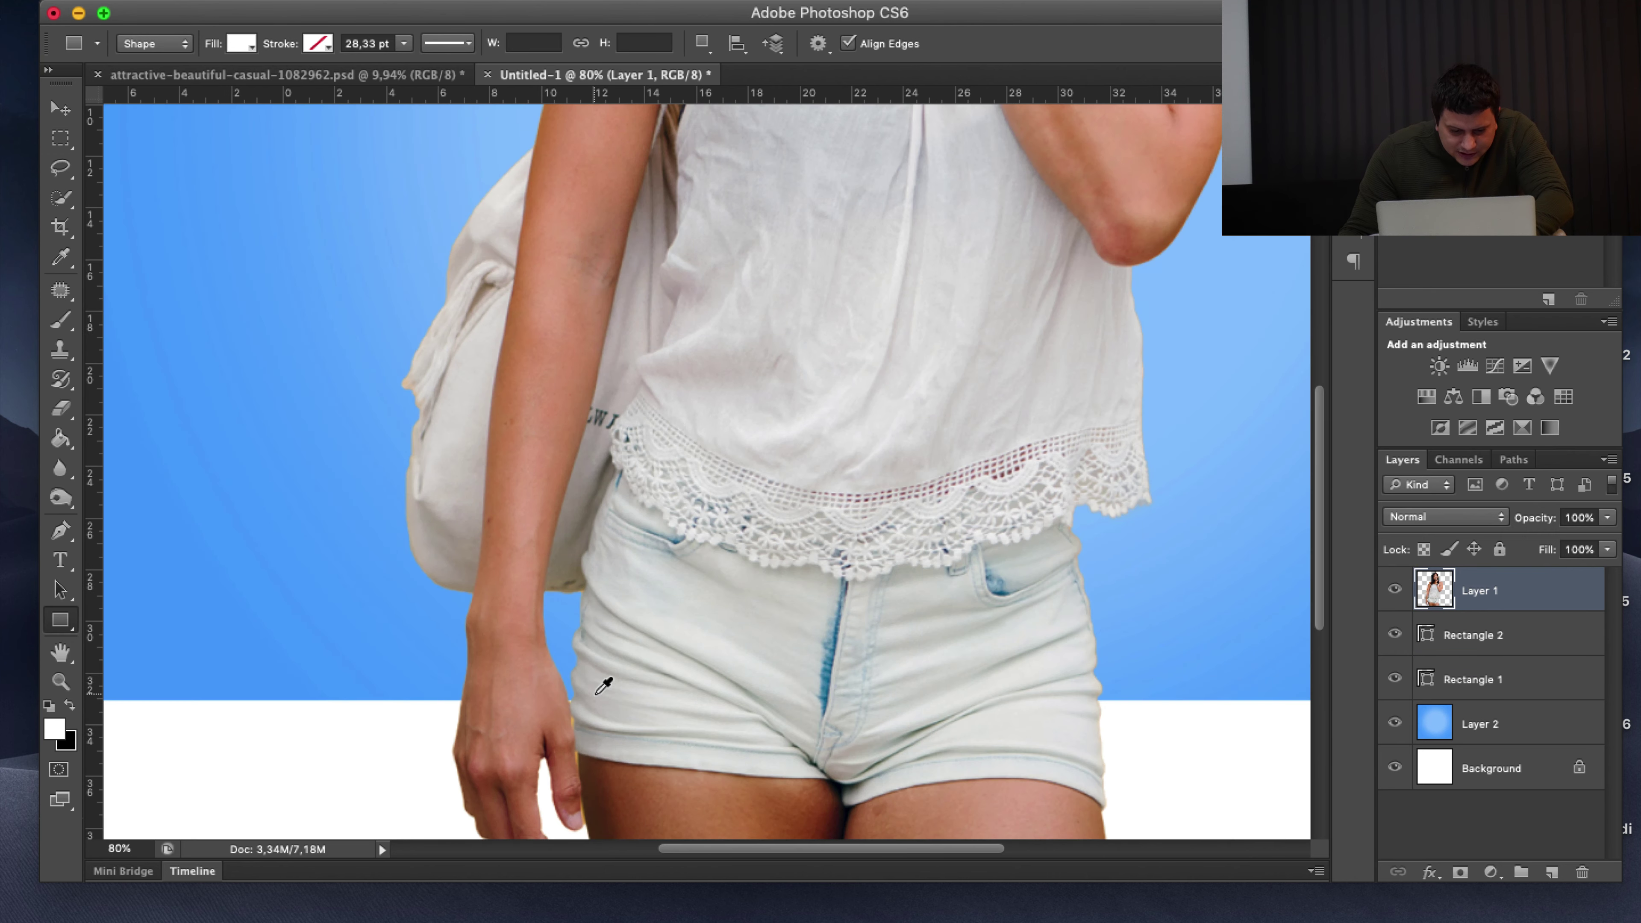
scroll(602, 682, "up", 3)
scroll(600, 681, "up", 2)
left_click_drag(678, 695, 630, 411)
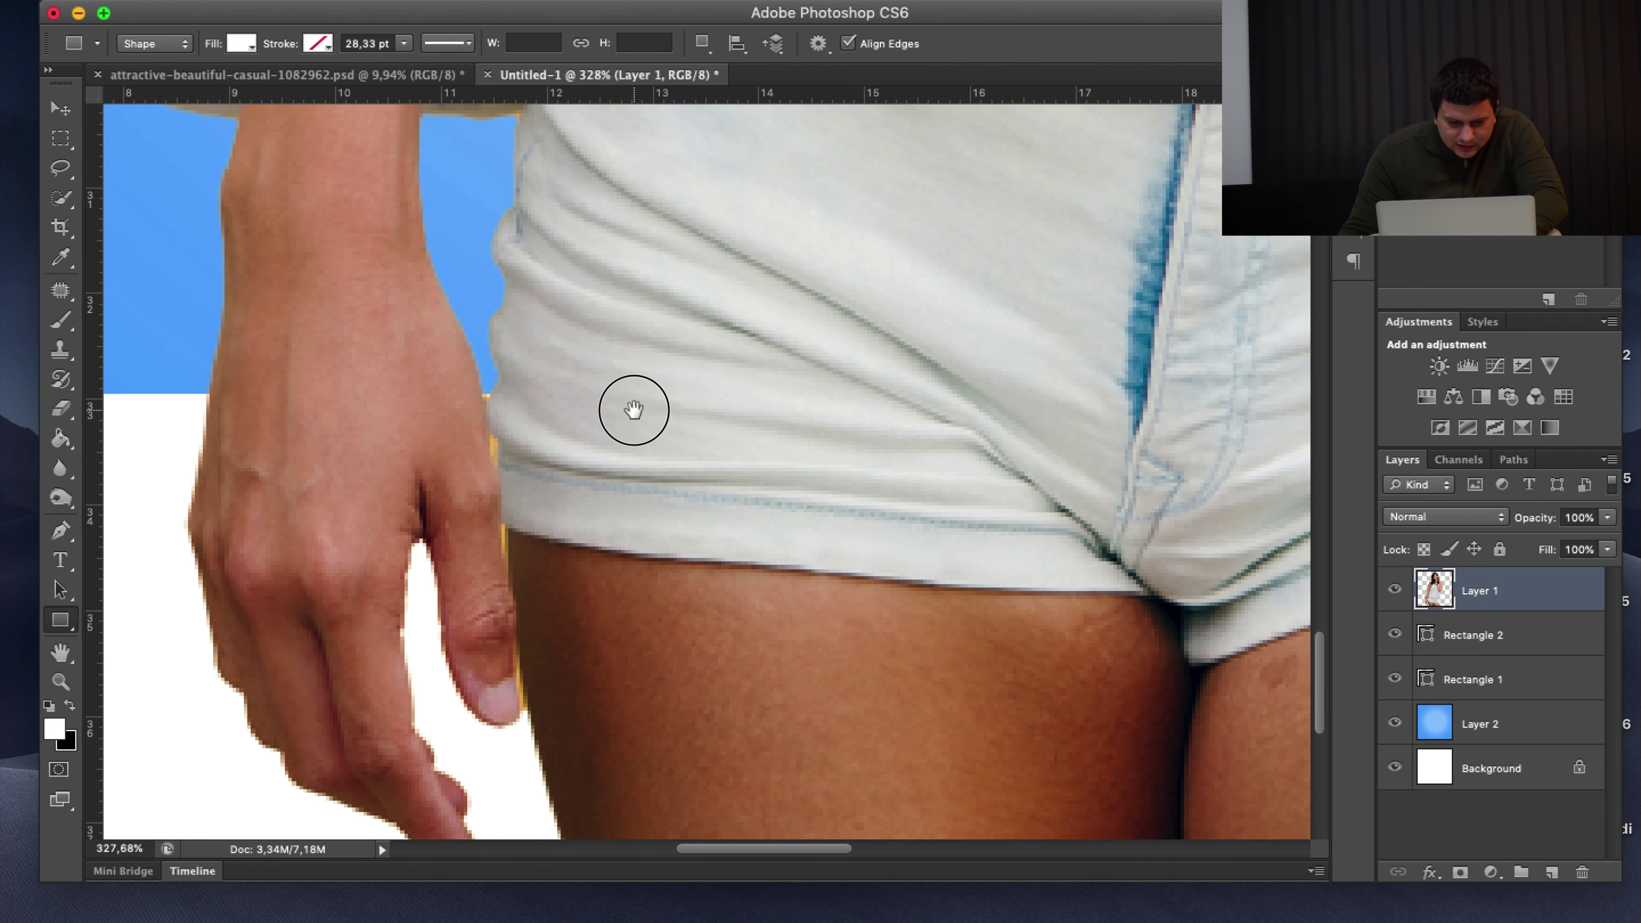
scroll(816, 556, "down", 2)
scroll(601, 458, "right", 3)
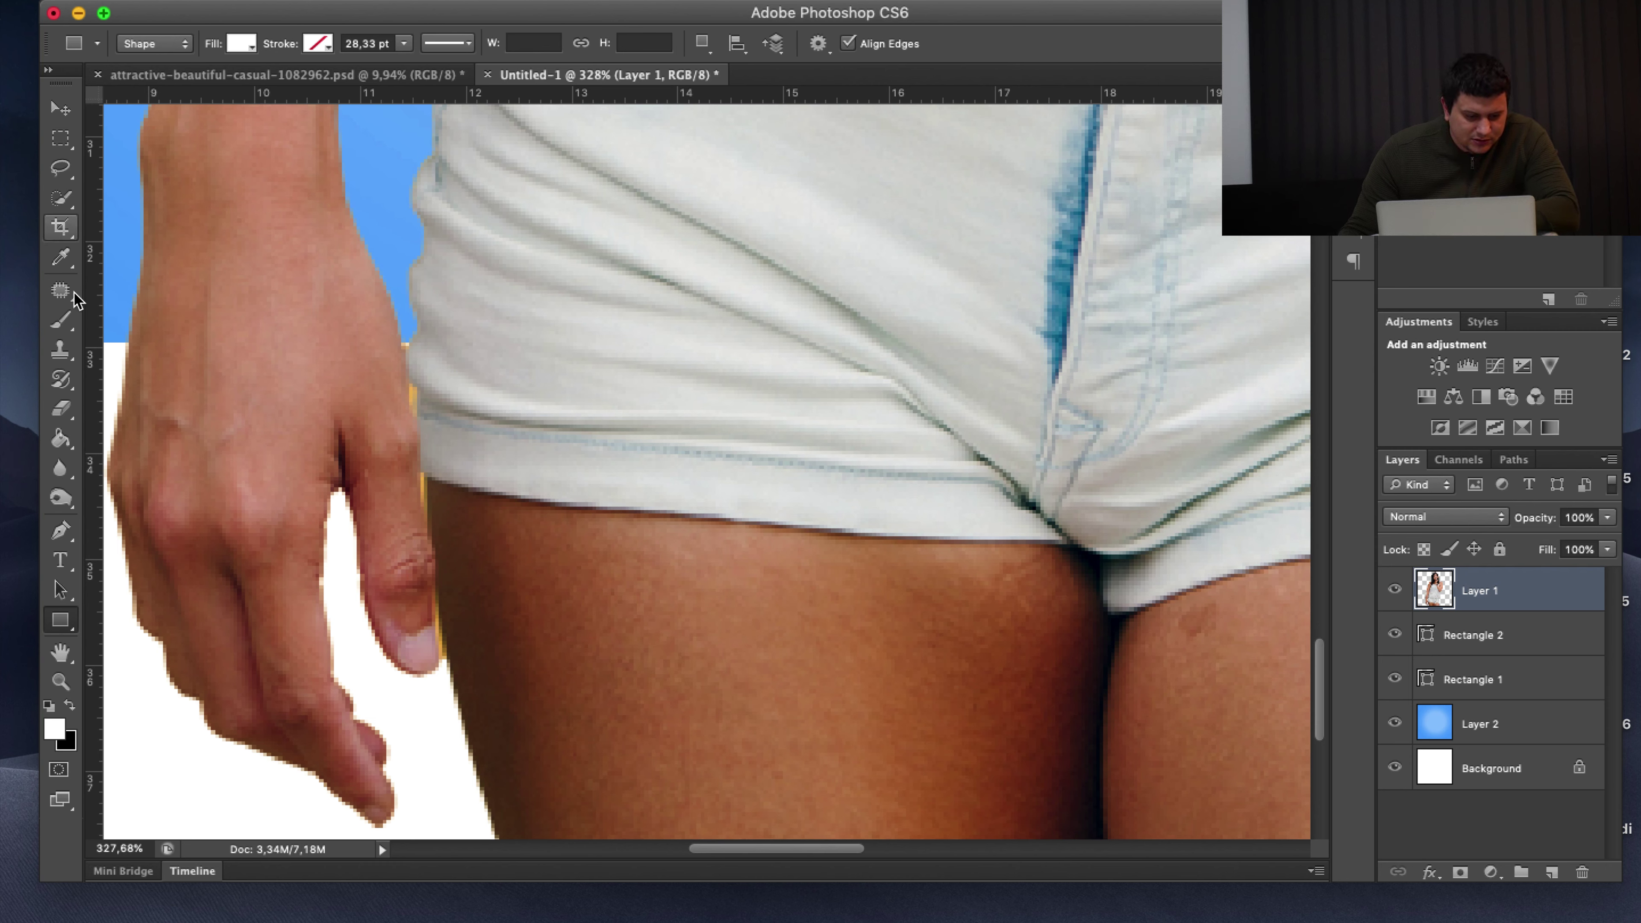
Start a Pen path at the shorts edge, running along the bar edge past the canvas edge
left_click(68, 540)
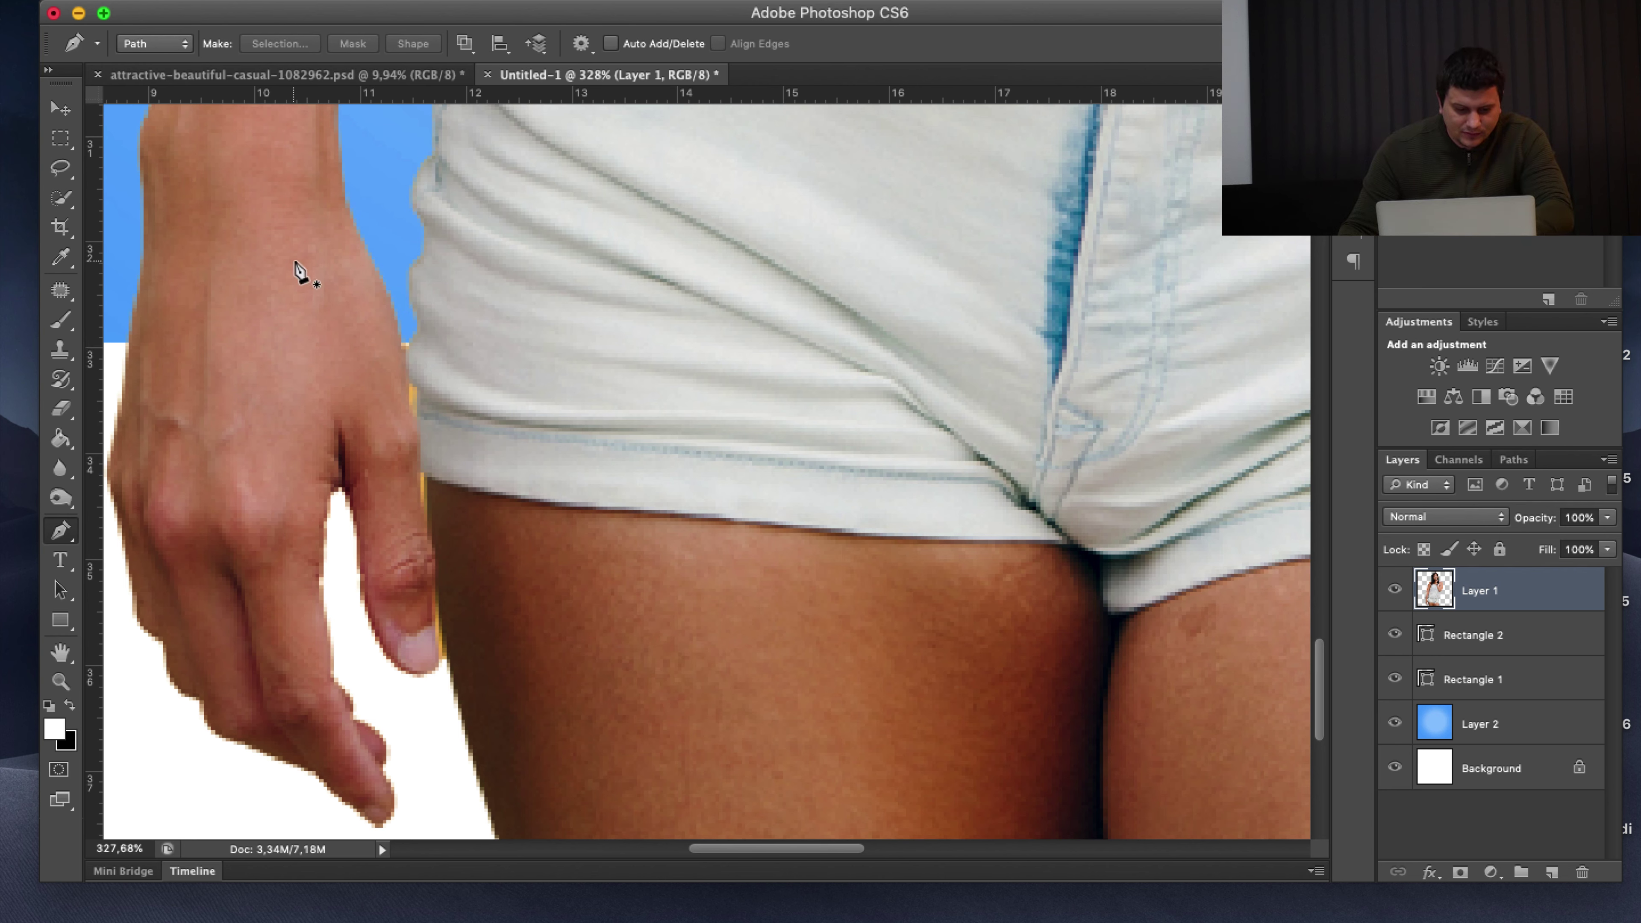
left_click(406, 349)
scroll(945, 447, "right", 5)
scroll(557, 436, "right", 5)
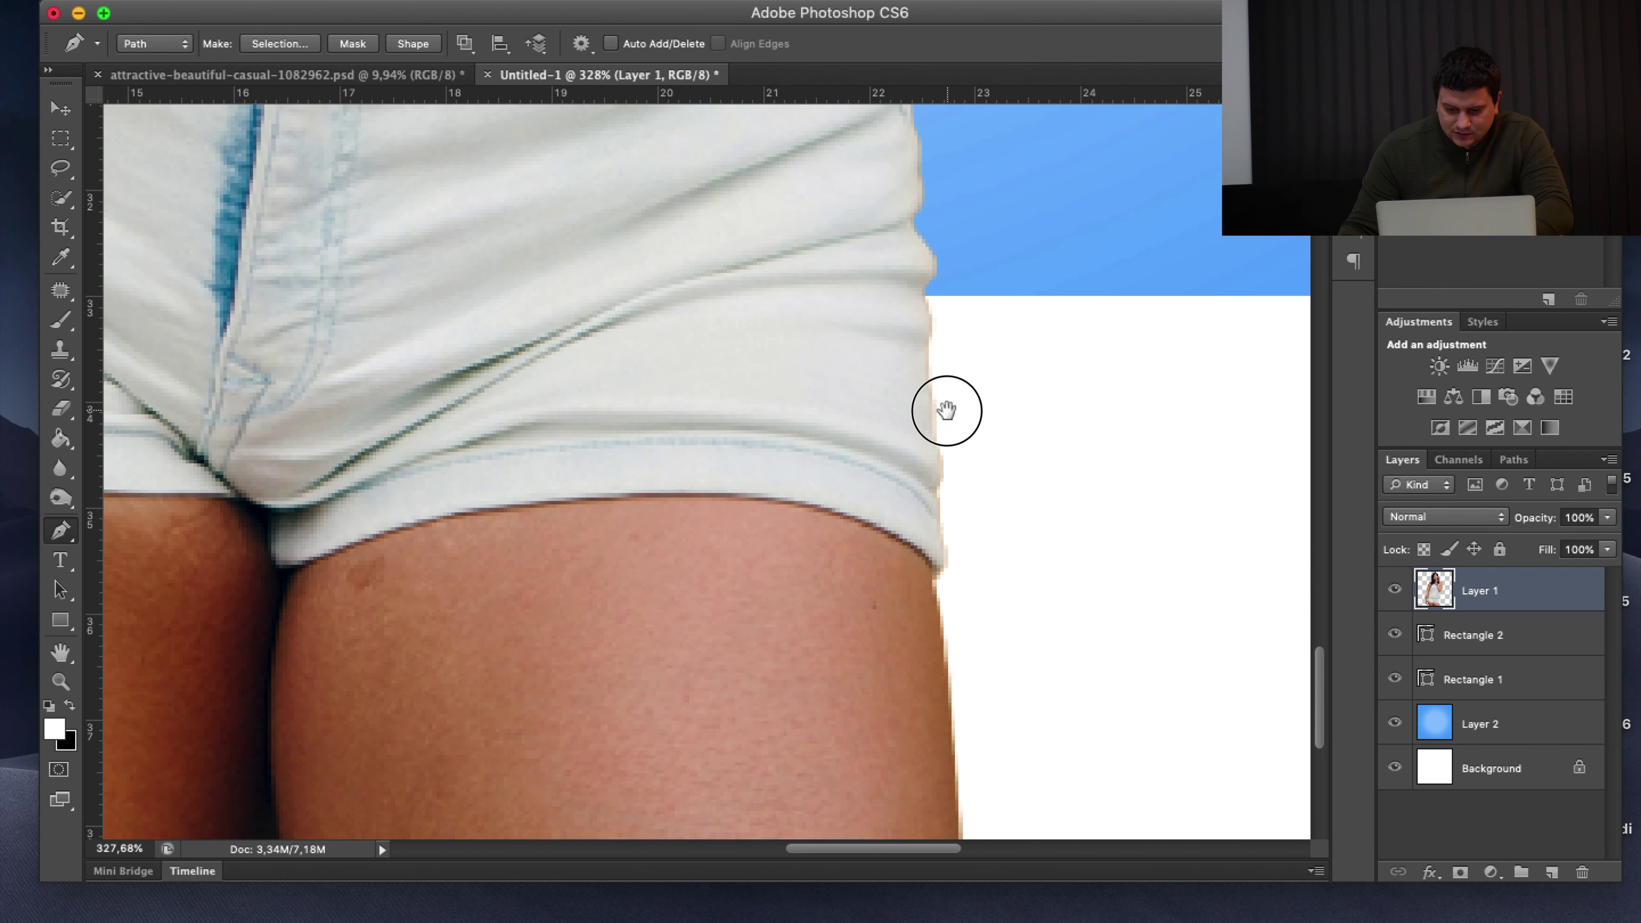
left_click(1029, 297)
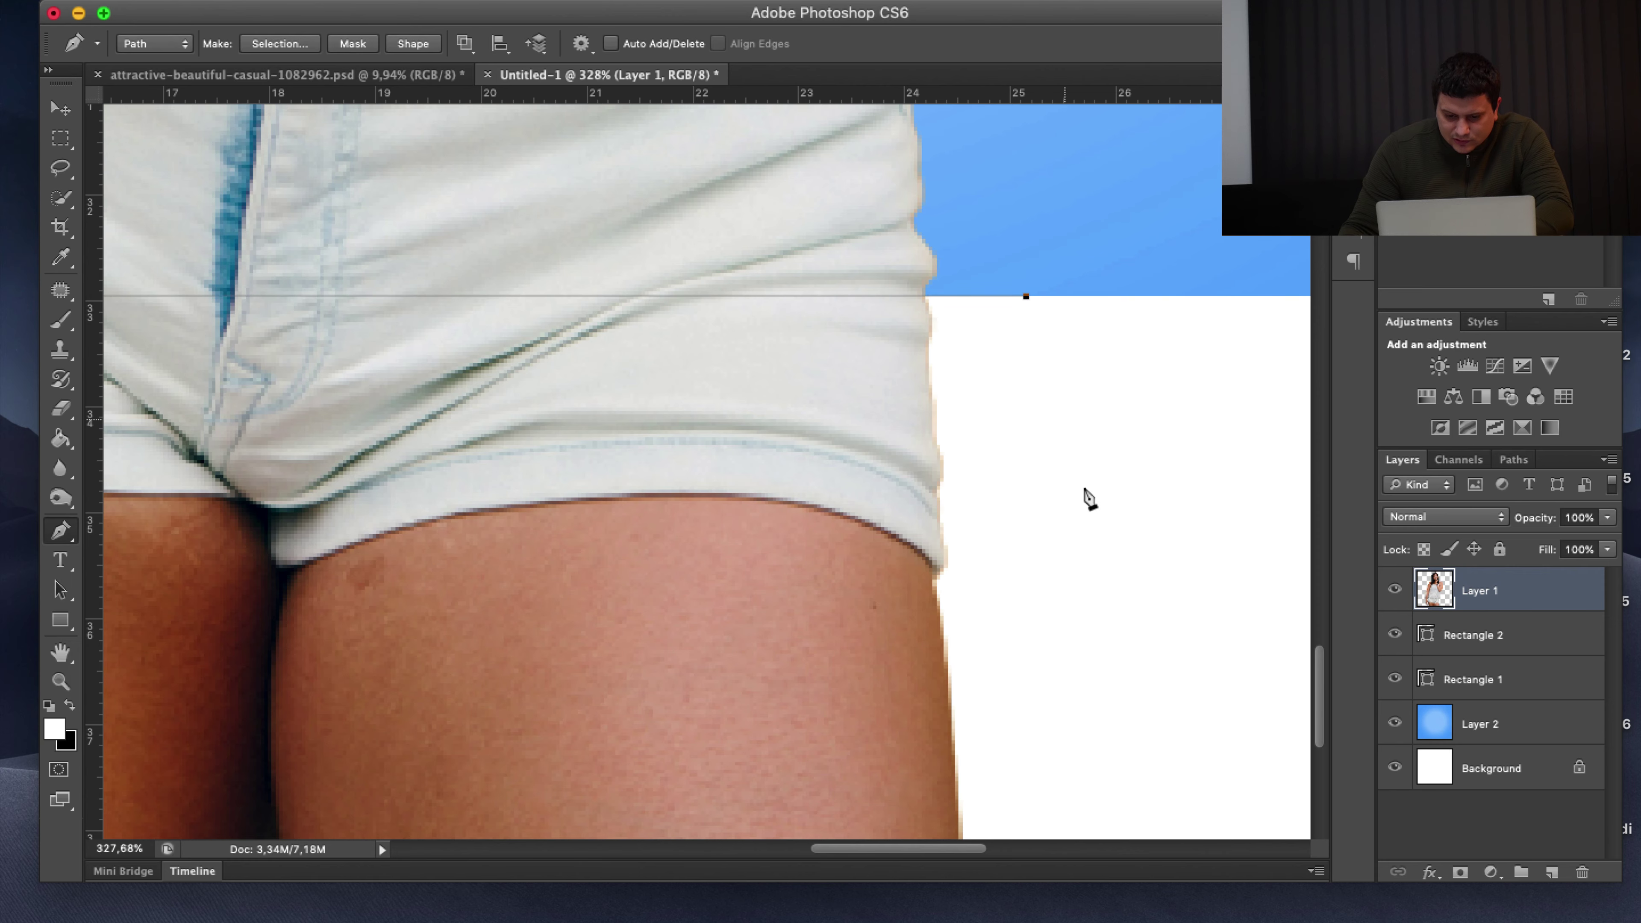
scroll(1087, 498, "down", 7)
left_click(1069, 490)
Continue the path below the thigh, past her finger, and up the thigh edge
left_click(482, 524)
scroll(358, 401, "left", 12)
scroll(357, 402, "up", 2)
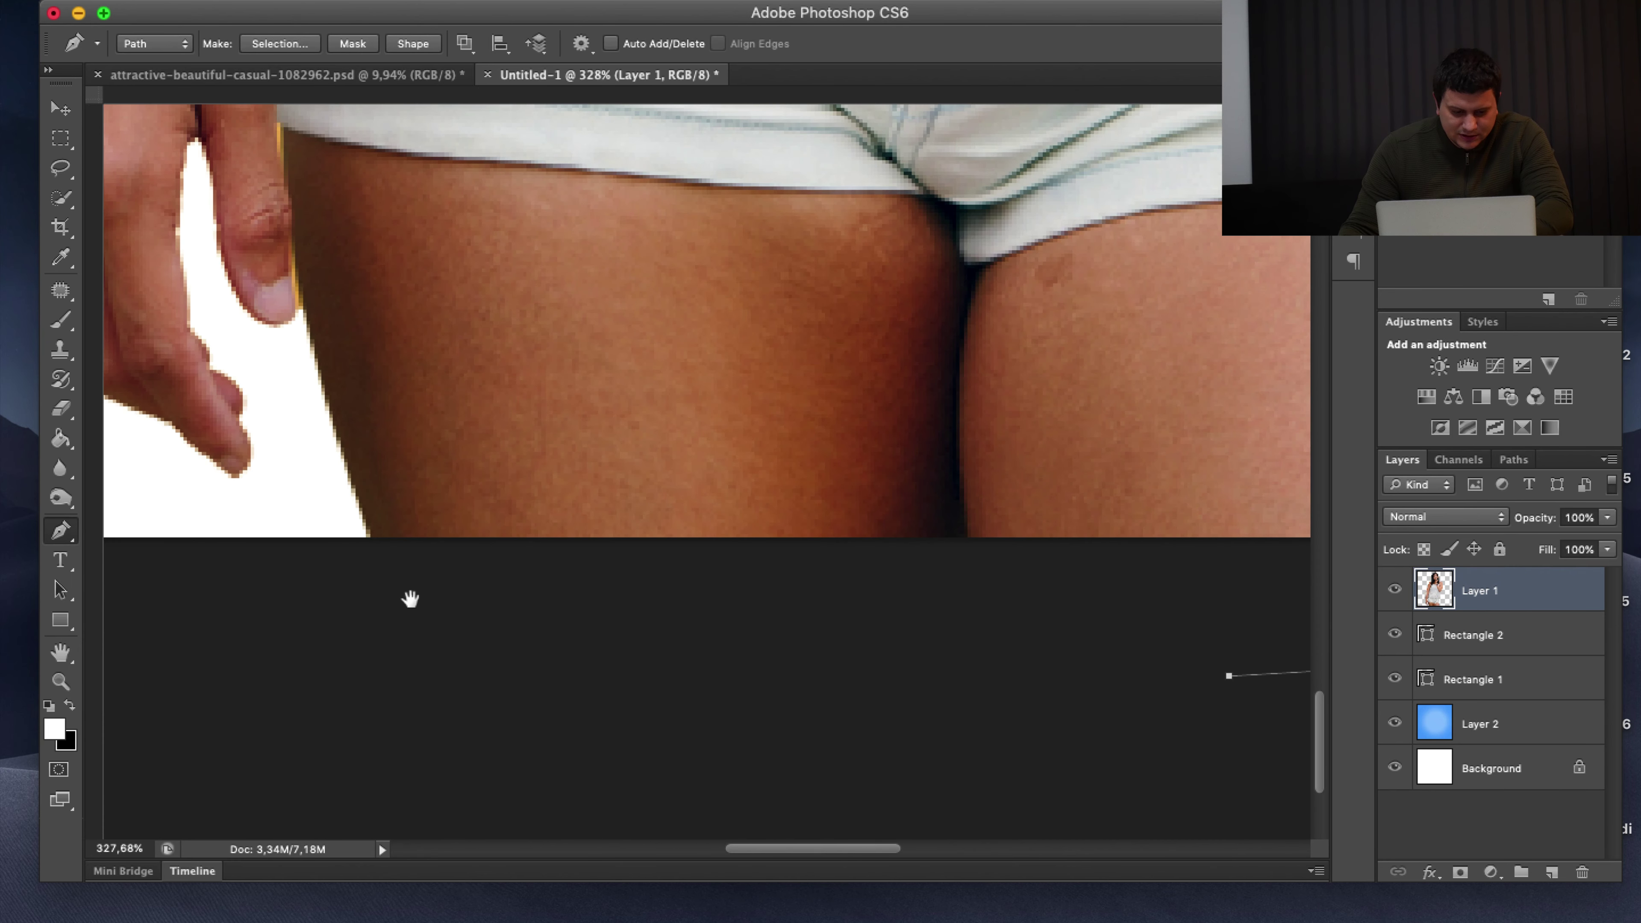
left_click(303, 313)
scroll(513, 529, "up", 5)
scroll(513, 529, "left", 3)
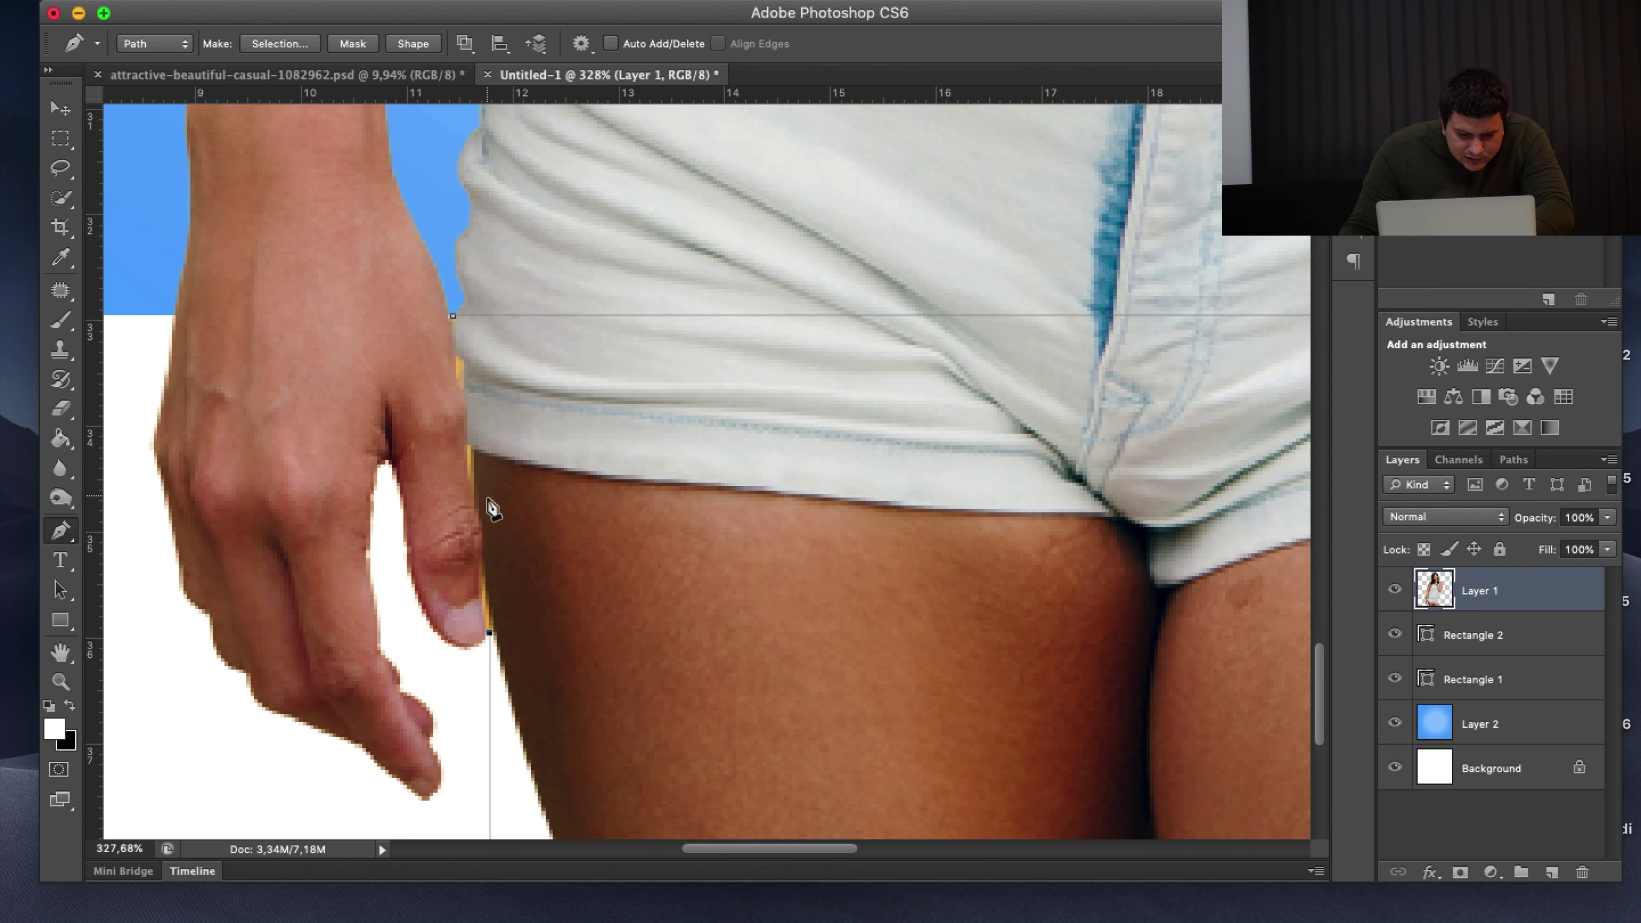
left_click(475, 409)
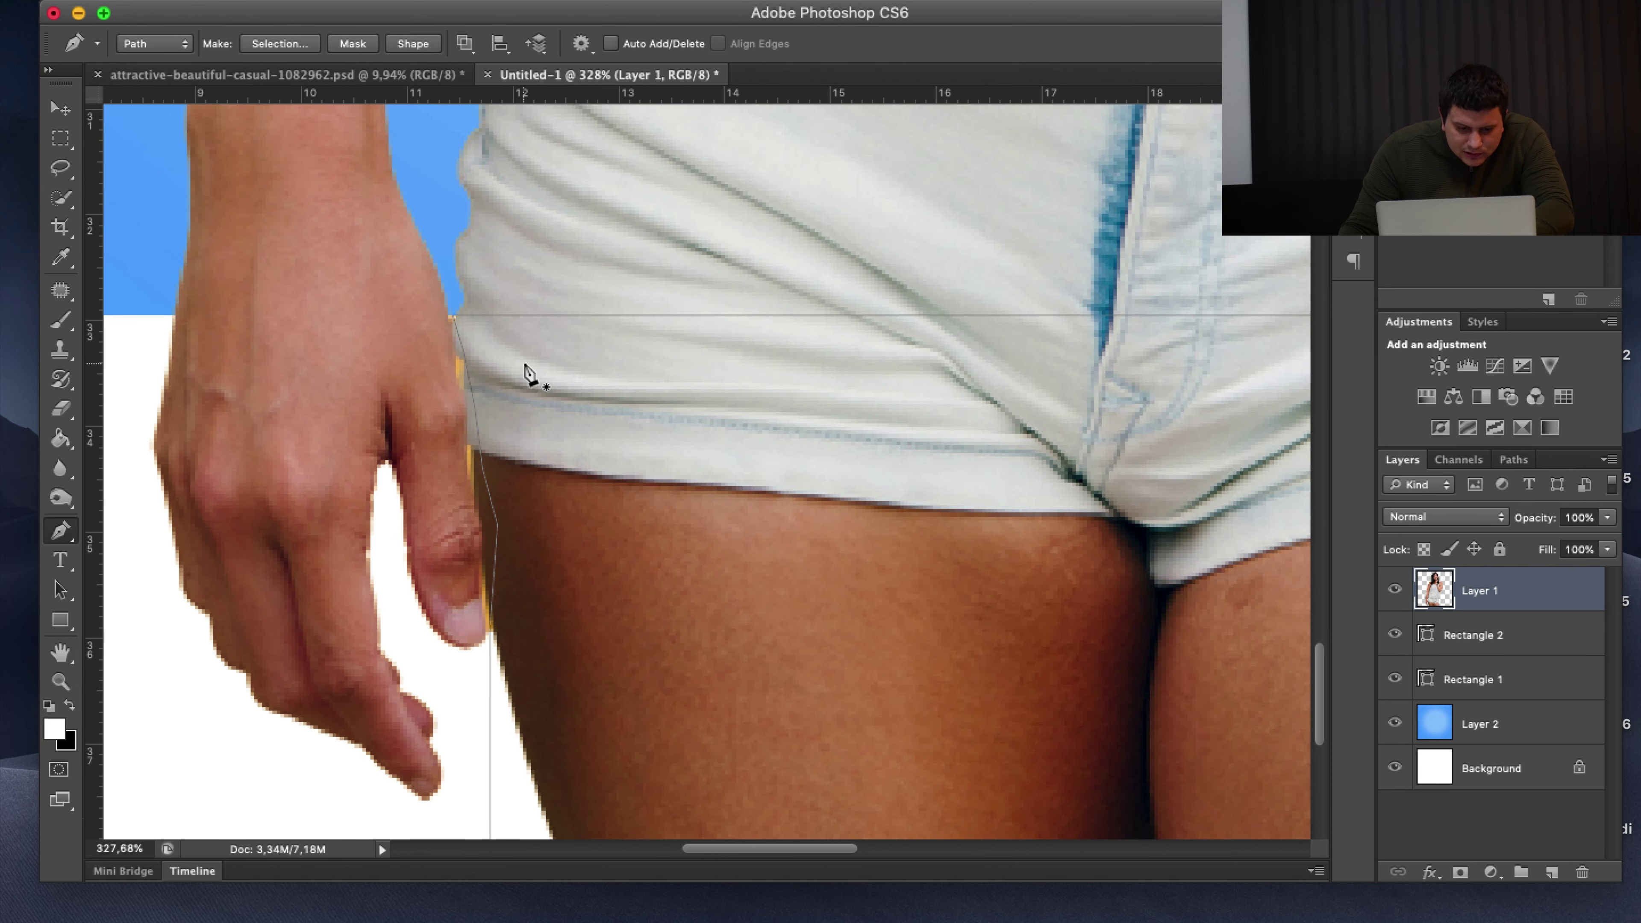
Turn the traced path into a 2 px feathered selection, delete the thighs, then deselect
right_click(593, 360)
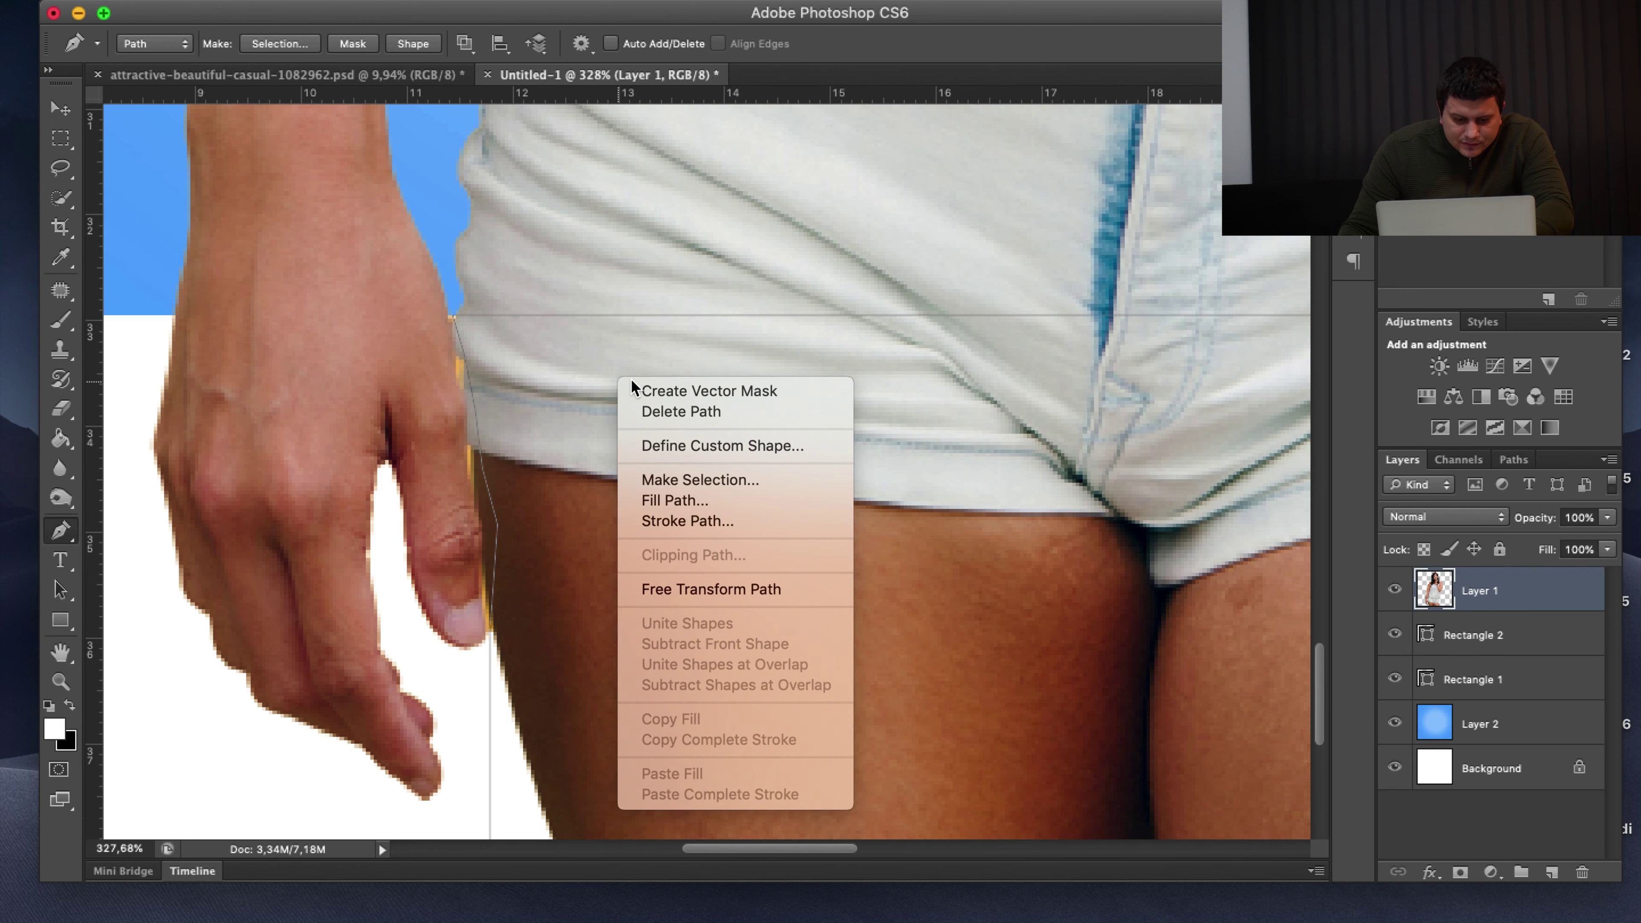
left_click(732, 484)
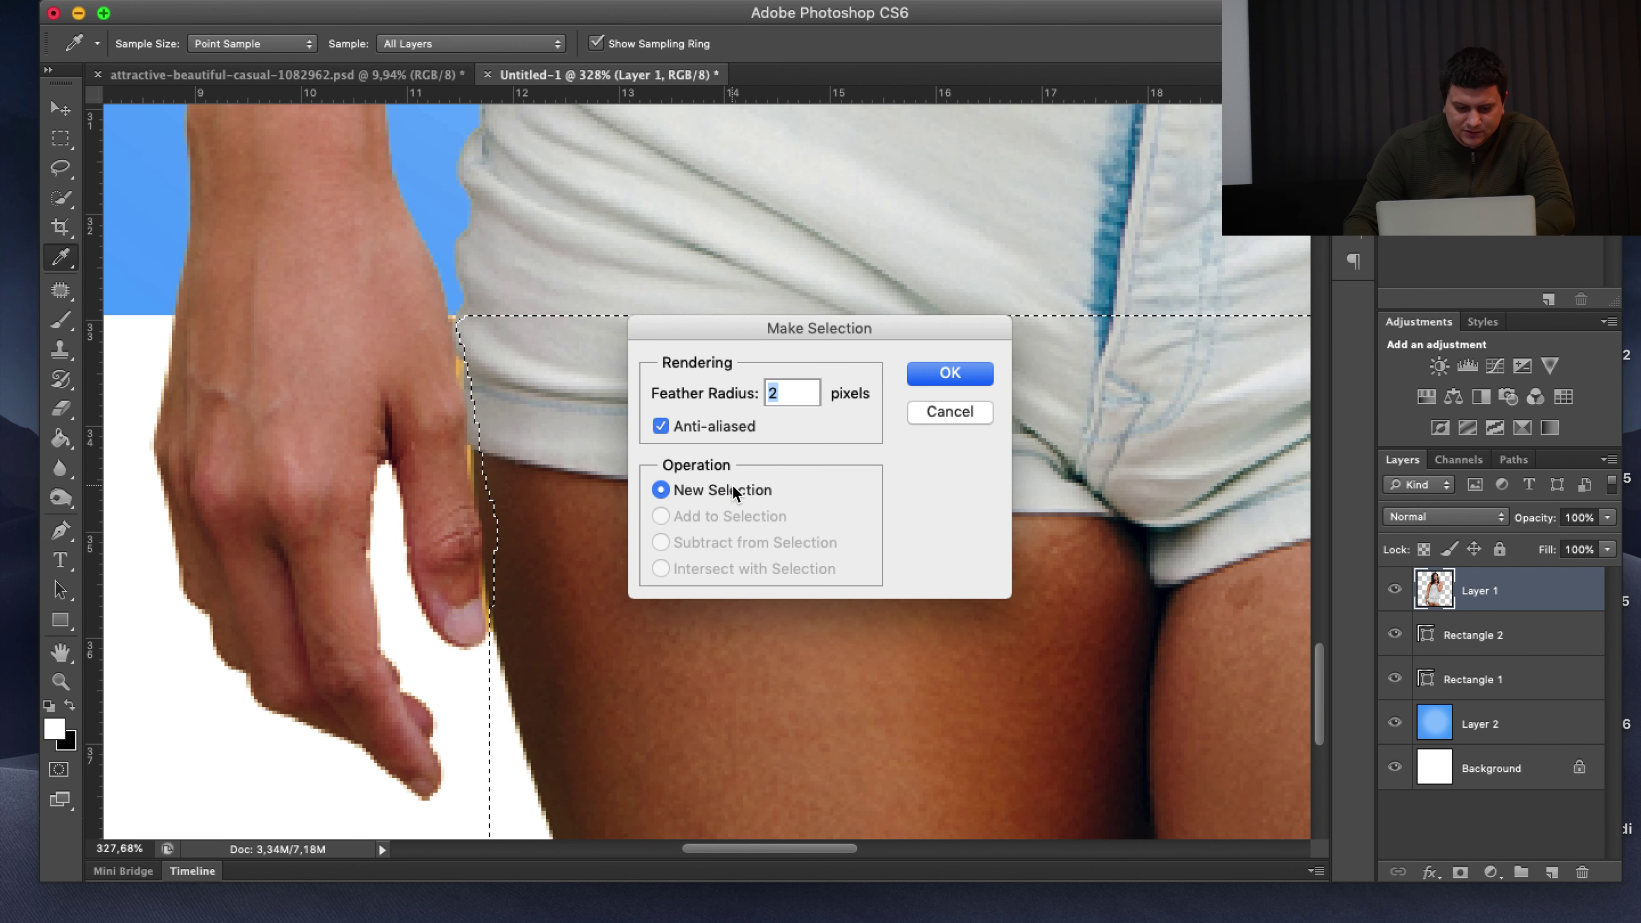
key("Return")
key("Delete")
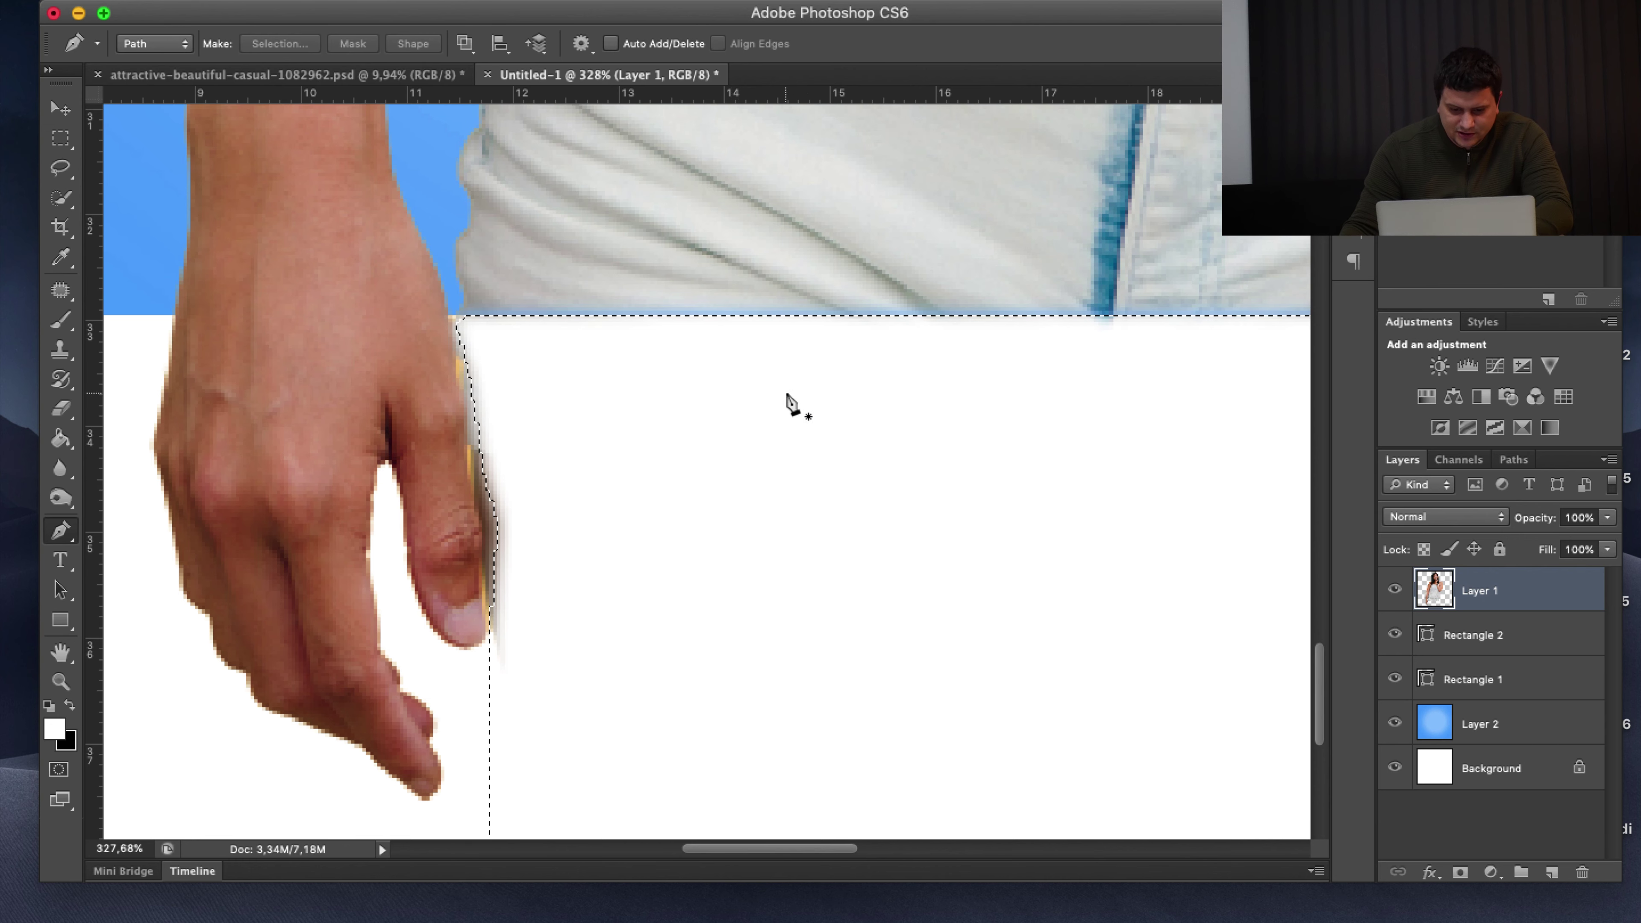
left_click(60, 138)
key("ctrl+d")
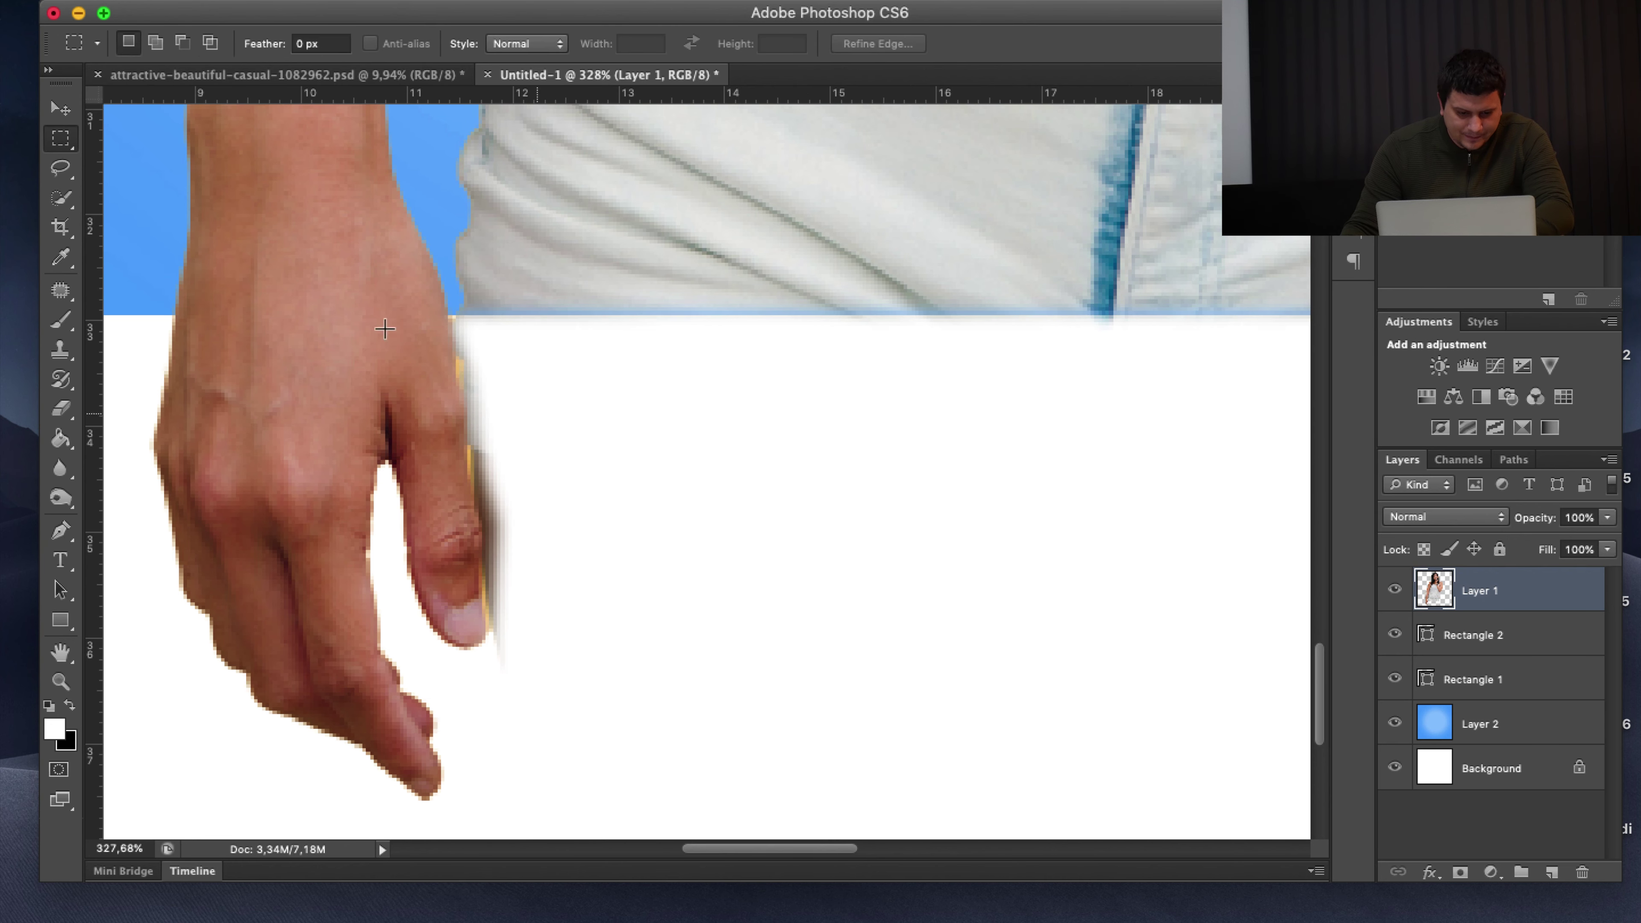
Erase the yellow fringe along the finger edge with a roughly 9 px eraser
left_click(60, 320)
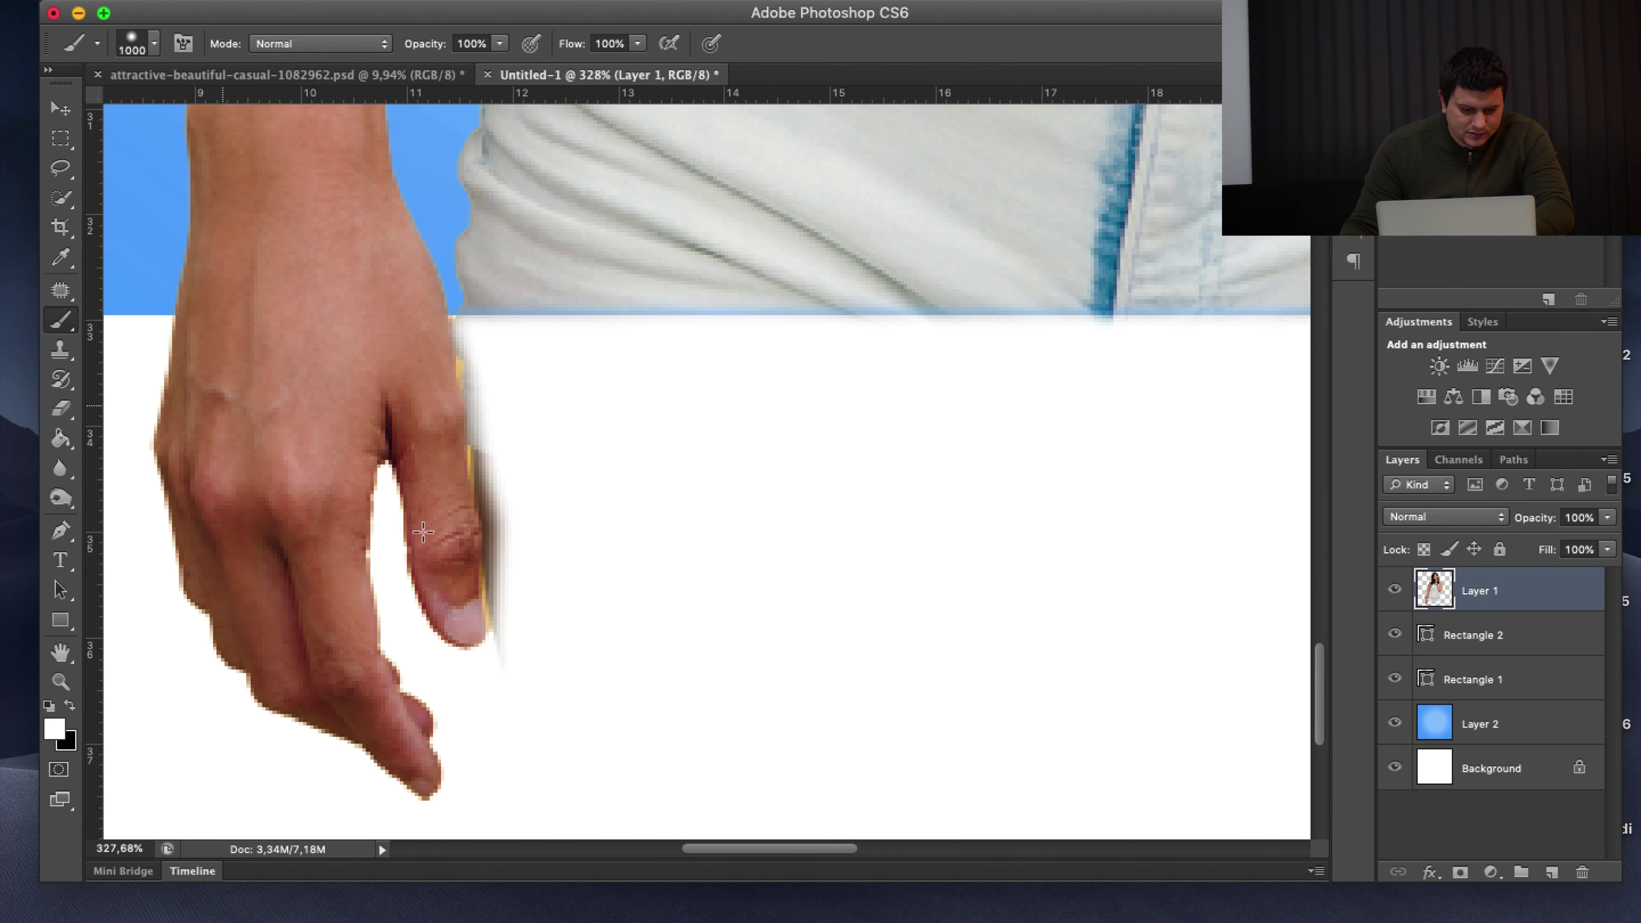
key("bracketright")
key("bracketright")
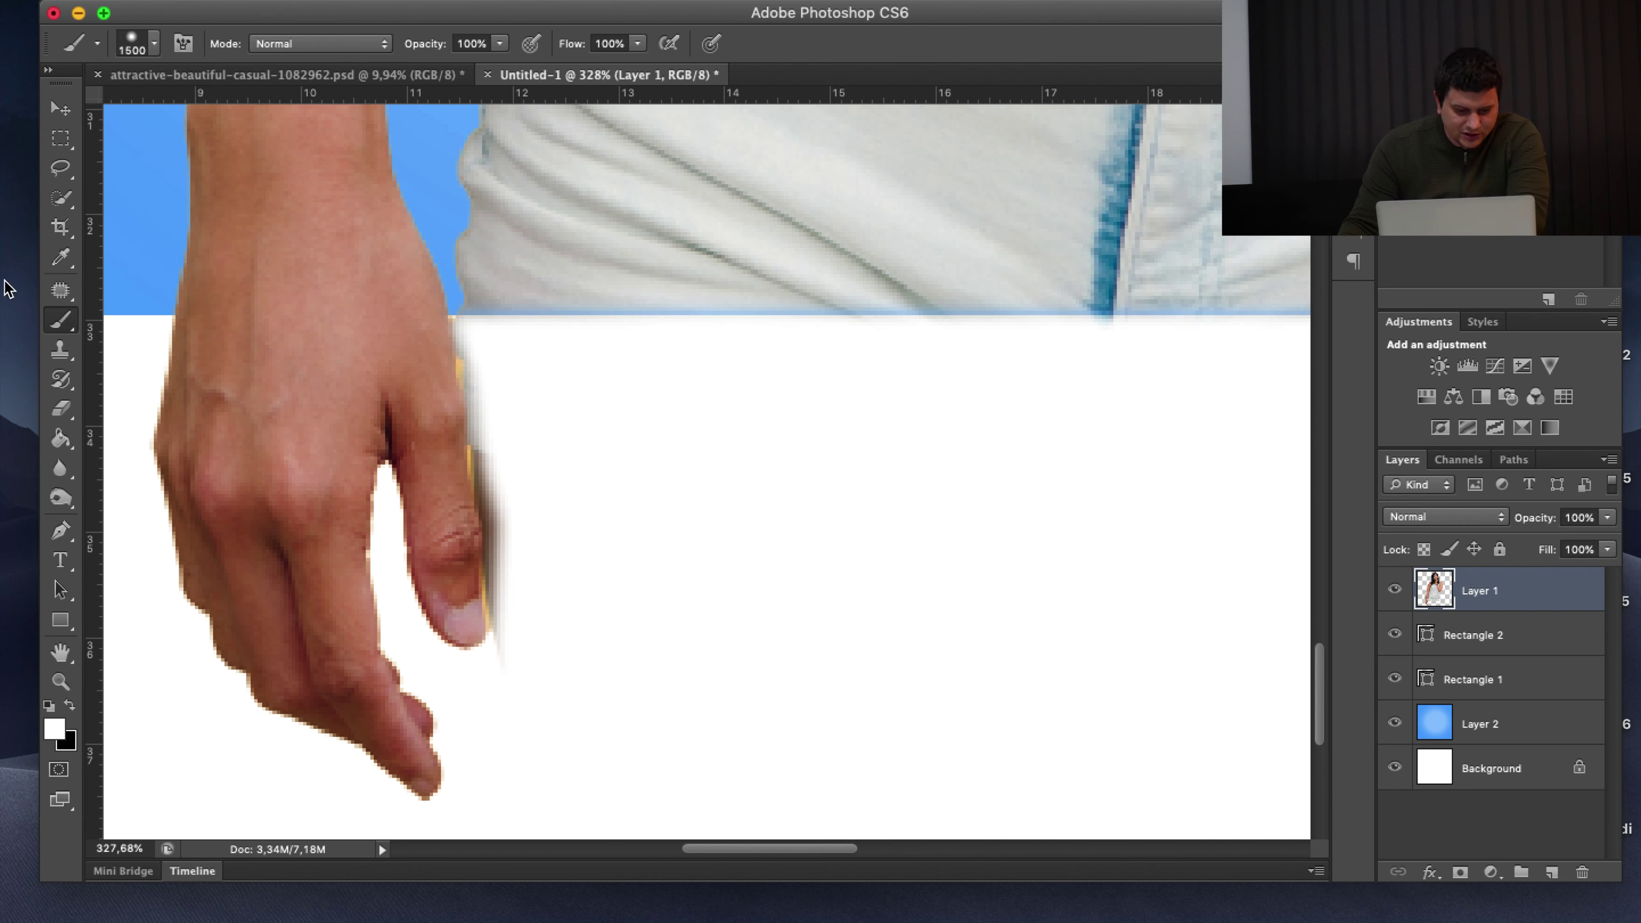
key("bracketleft")
key("bracketleft")
key("bracketleft")
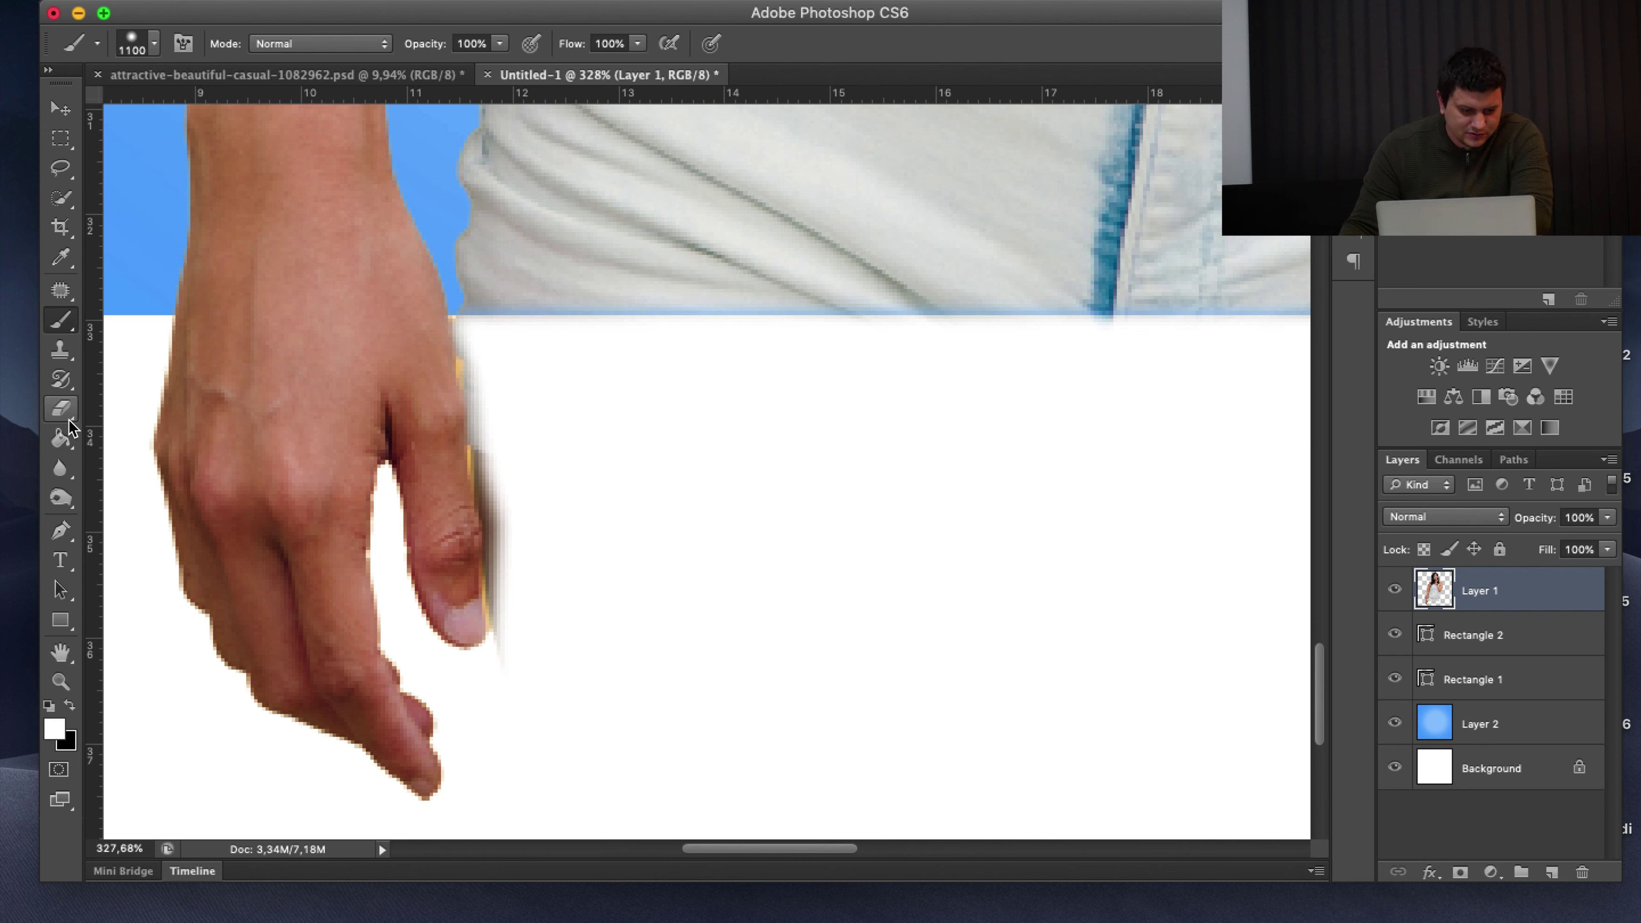
left_click(62, 409)
key("bracketright")
key("bracketright")
key("bracketleft")
key("bracketleft")
key("bracketleft")
key("bracketleft")
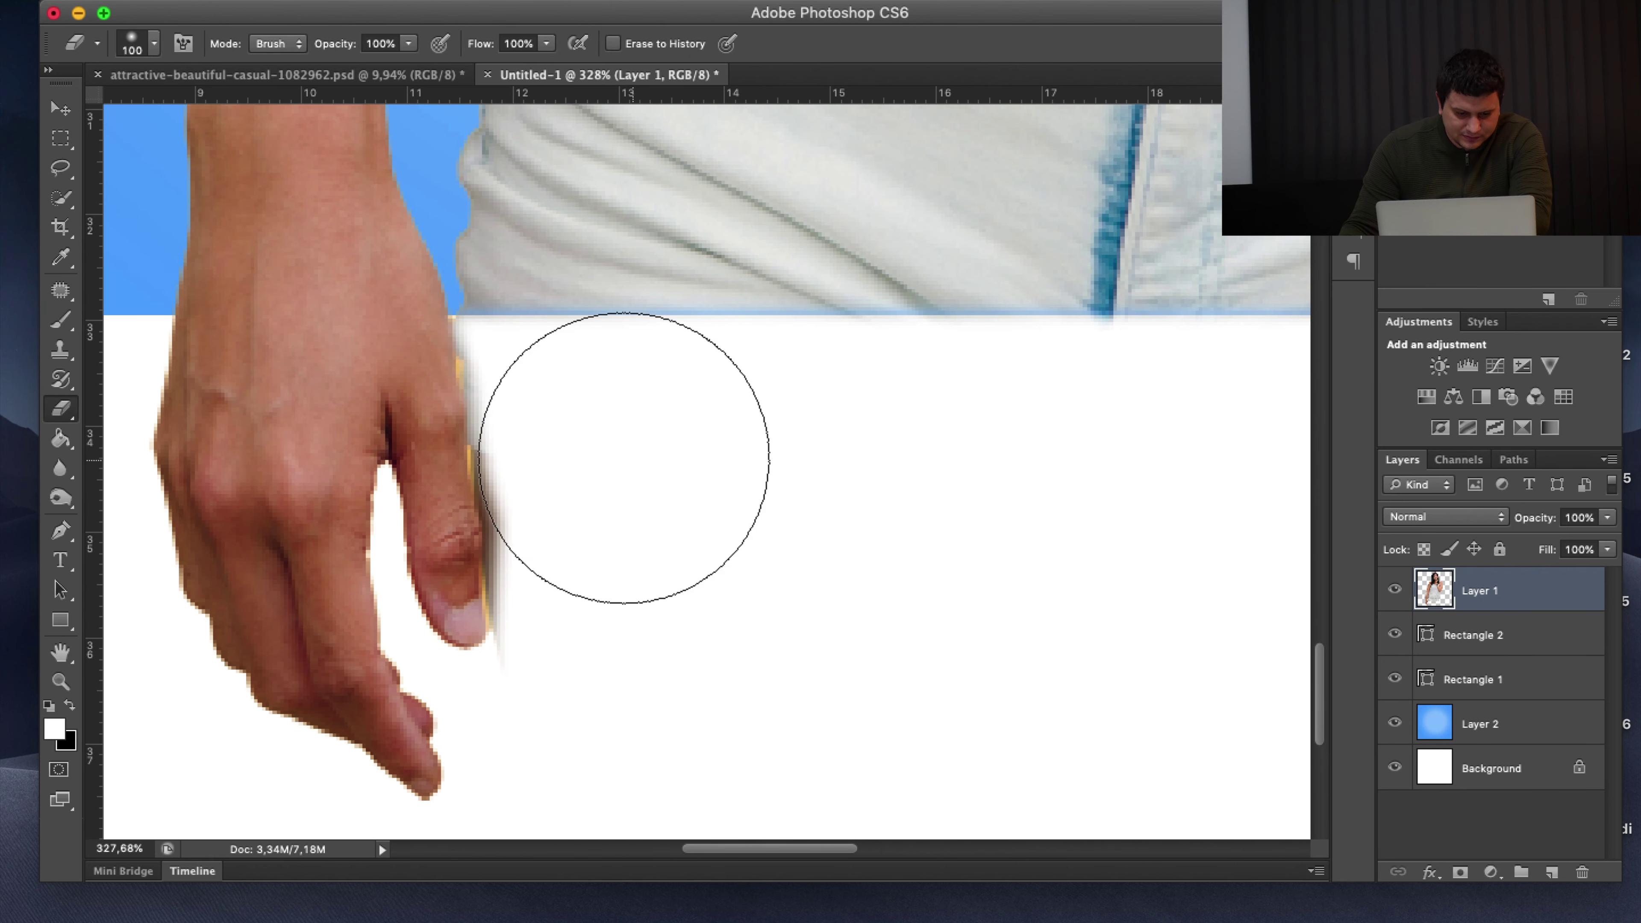
key("bracketleft")
key("bracketleft")
key("bracketleft")
key("bracketleft")
key("bracketleft")
key("bracketleft")
key("bracketleft")
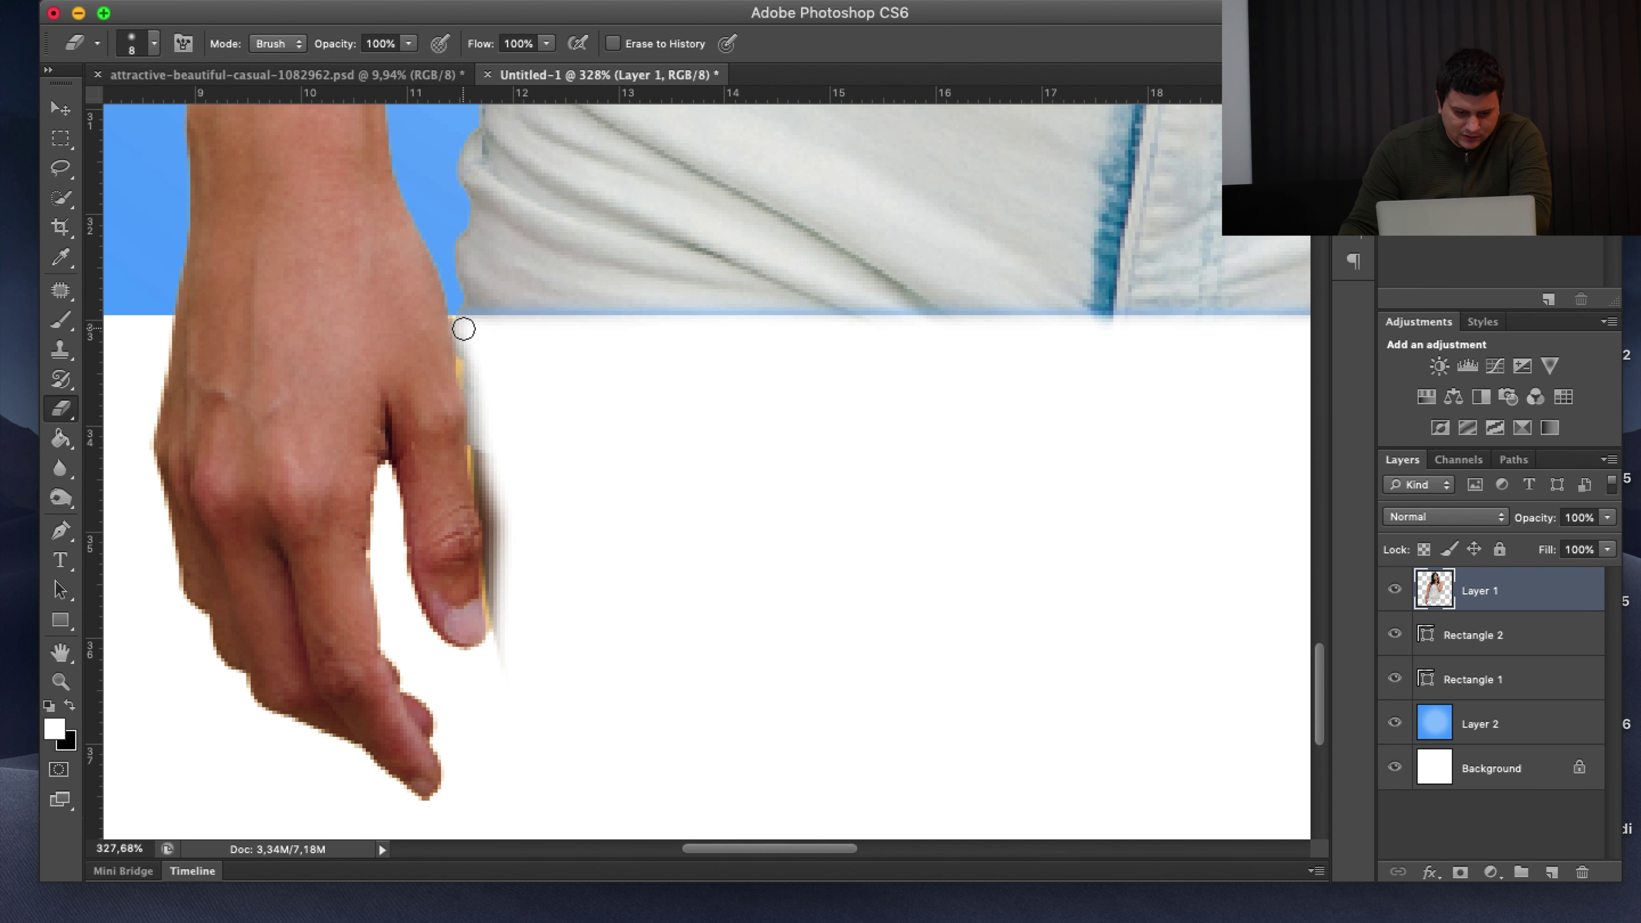
key("bracketright")
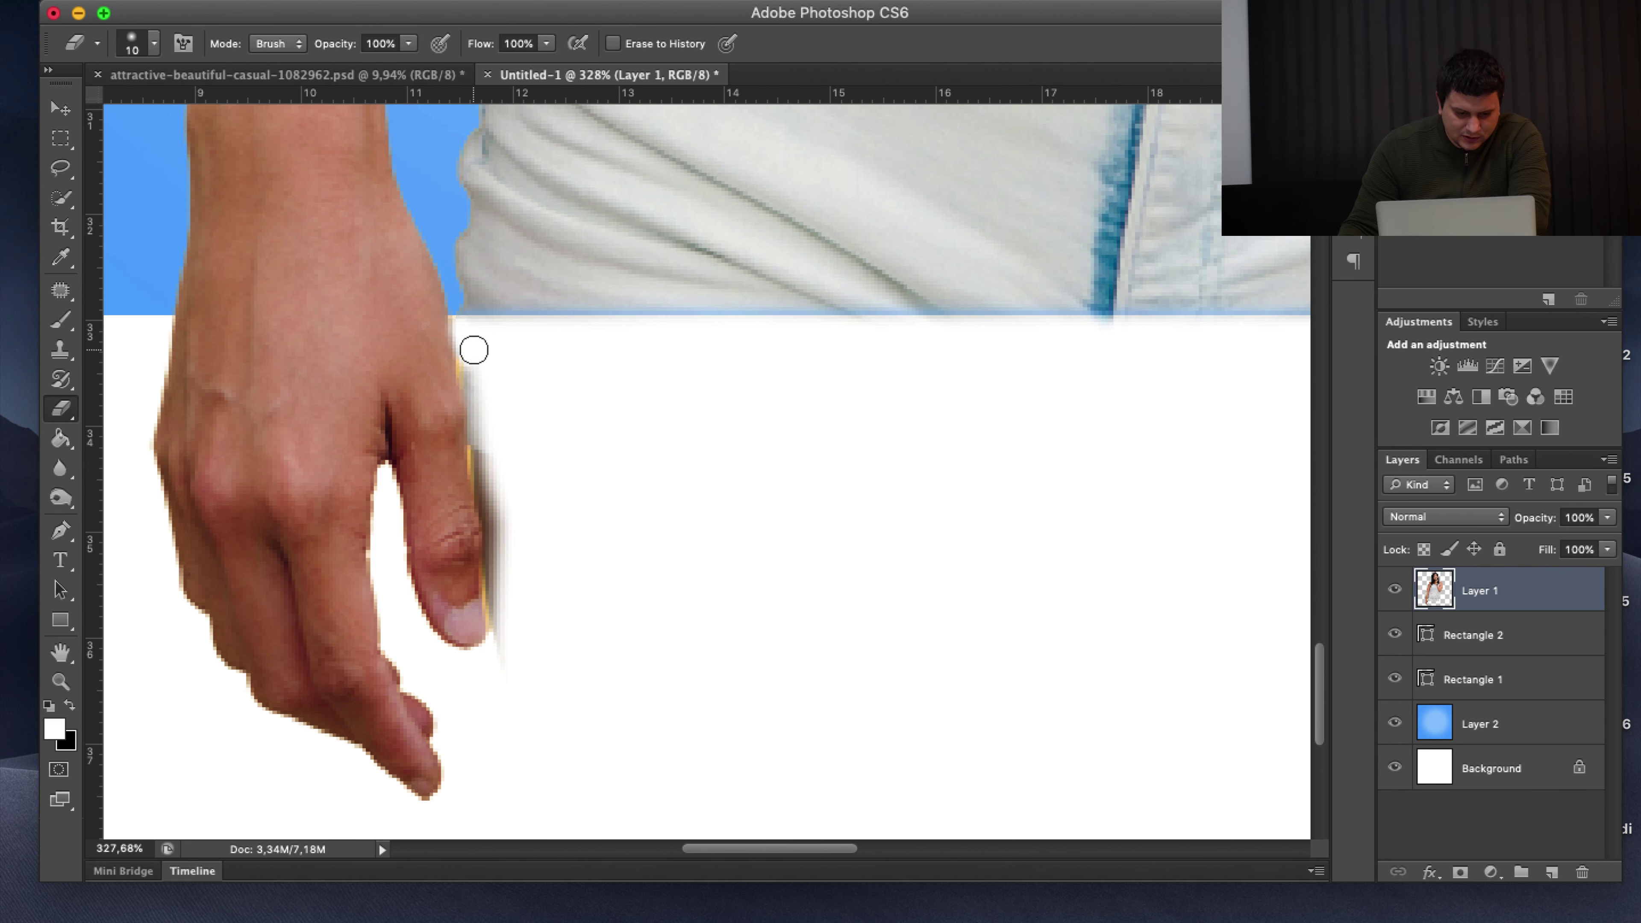
key("bracketright")
key("bracketleft")
key("bracketleft")
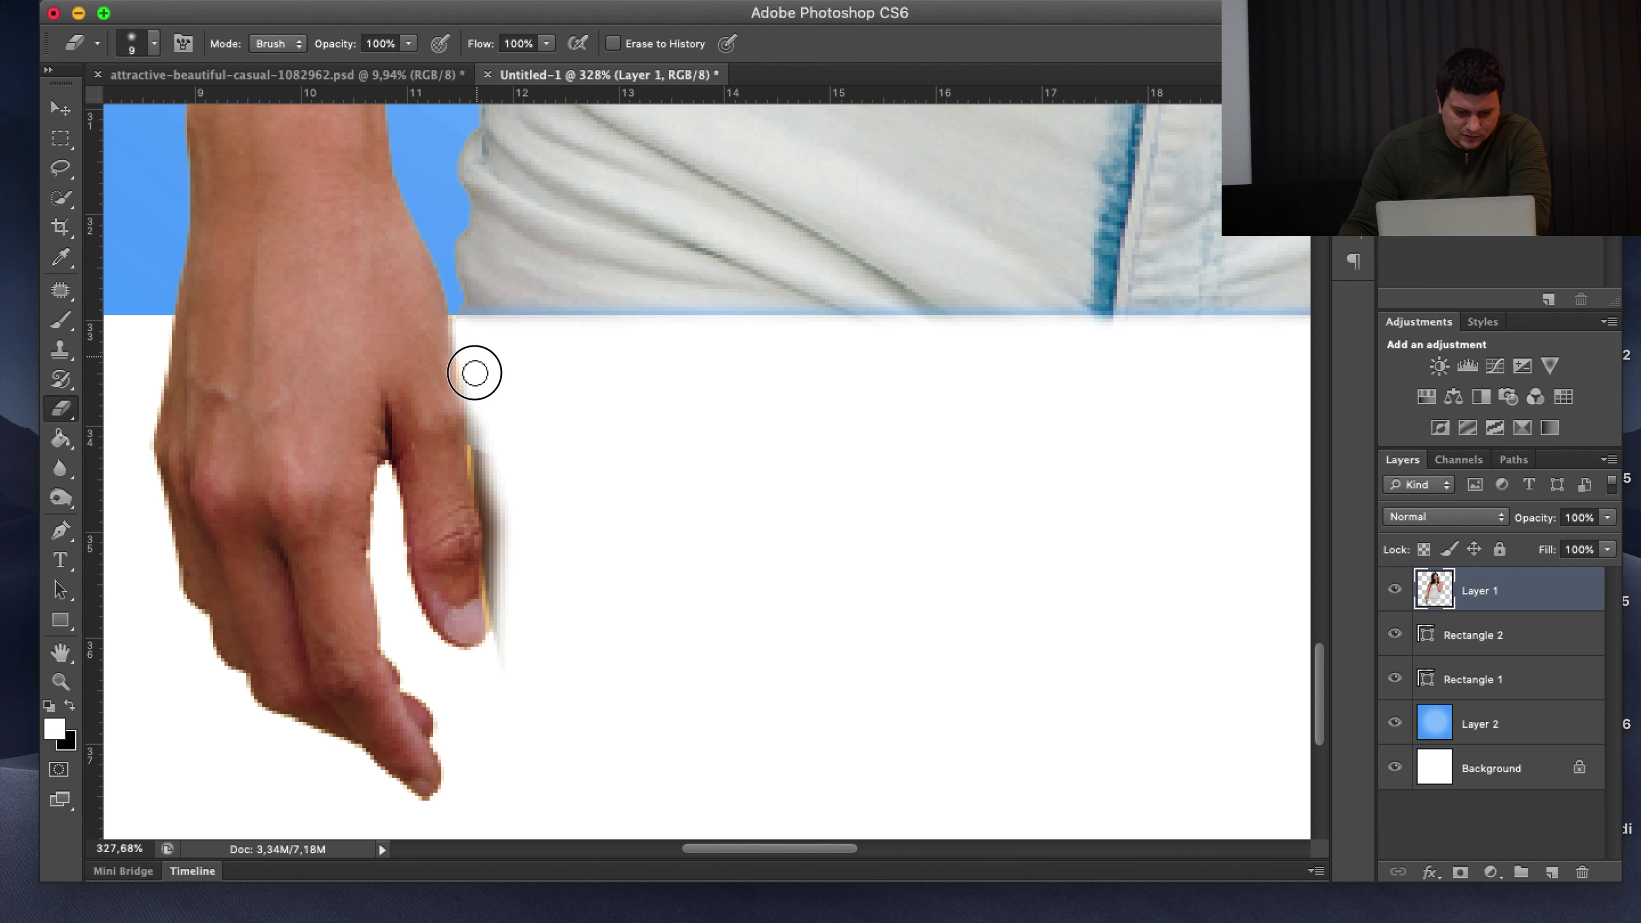
left_click_drag(475, 372, 509, 671)
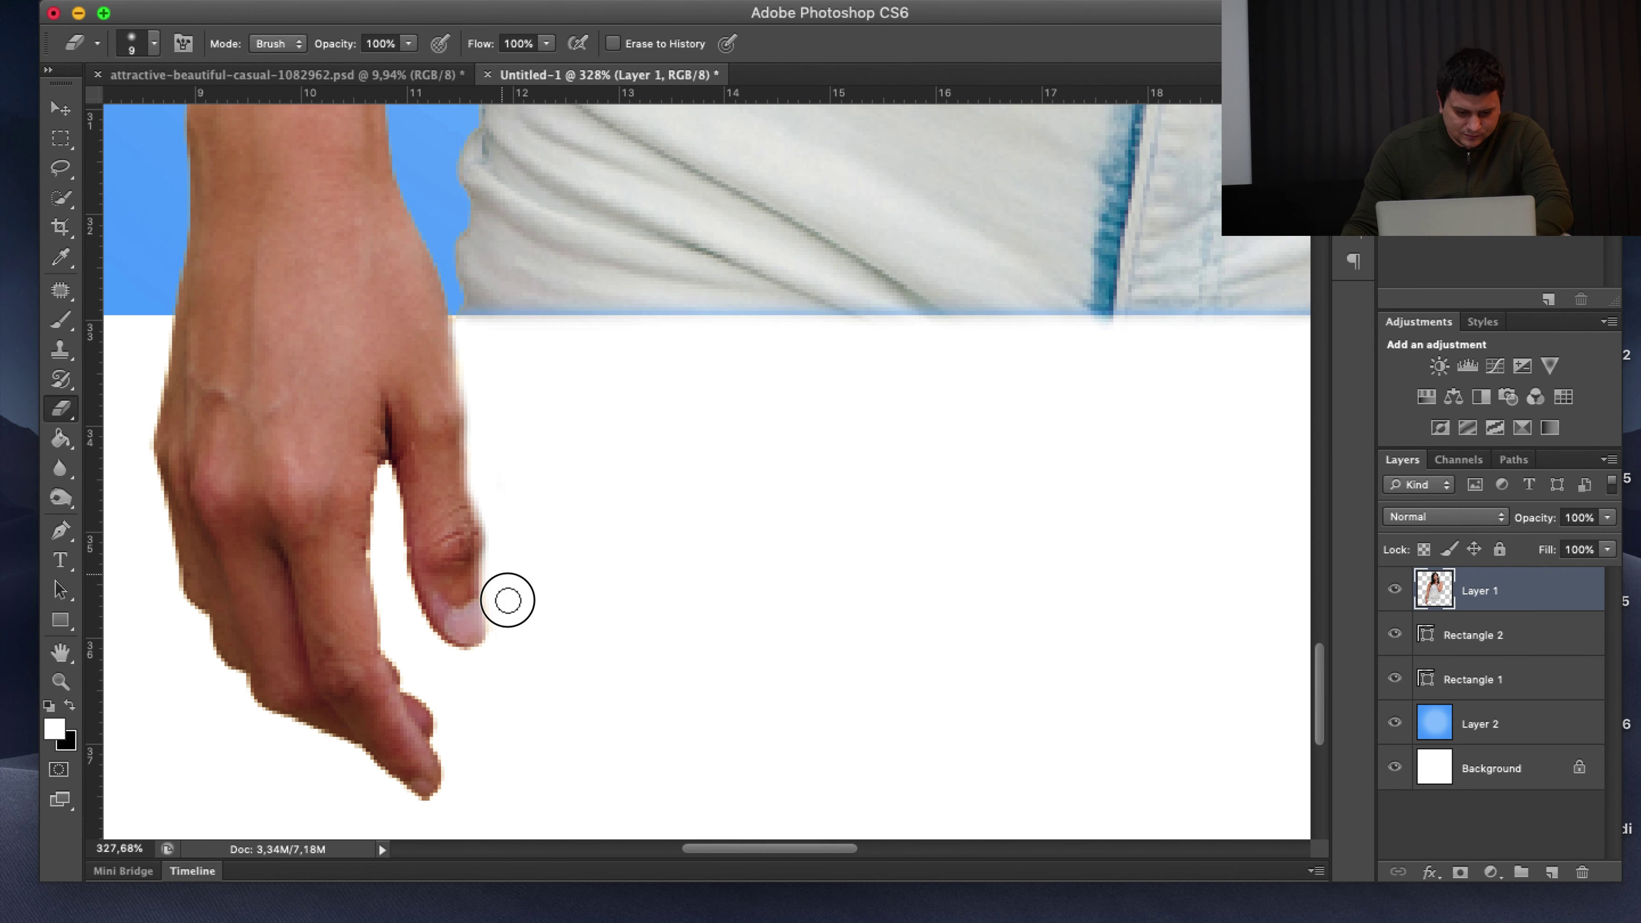
Zoom and pan over the shirt, waist and hand to check, with Rectangle 2 selected
scroll(611, 494, "down", 2)
scroll(641, 487, "down", 3)
scroll(642, 493, "down", 3)
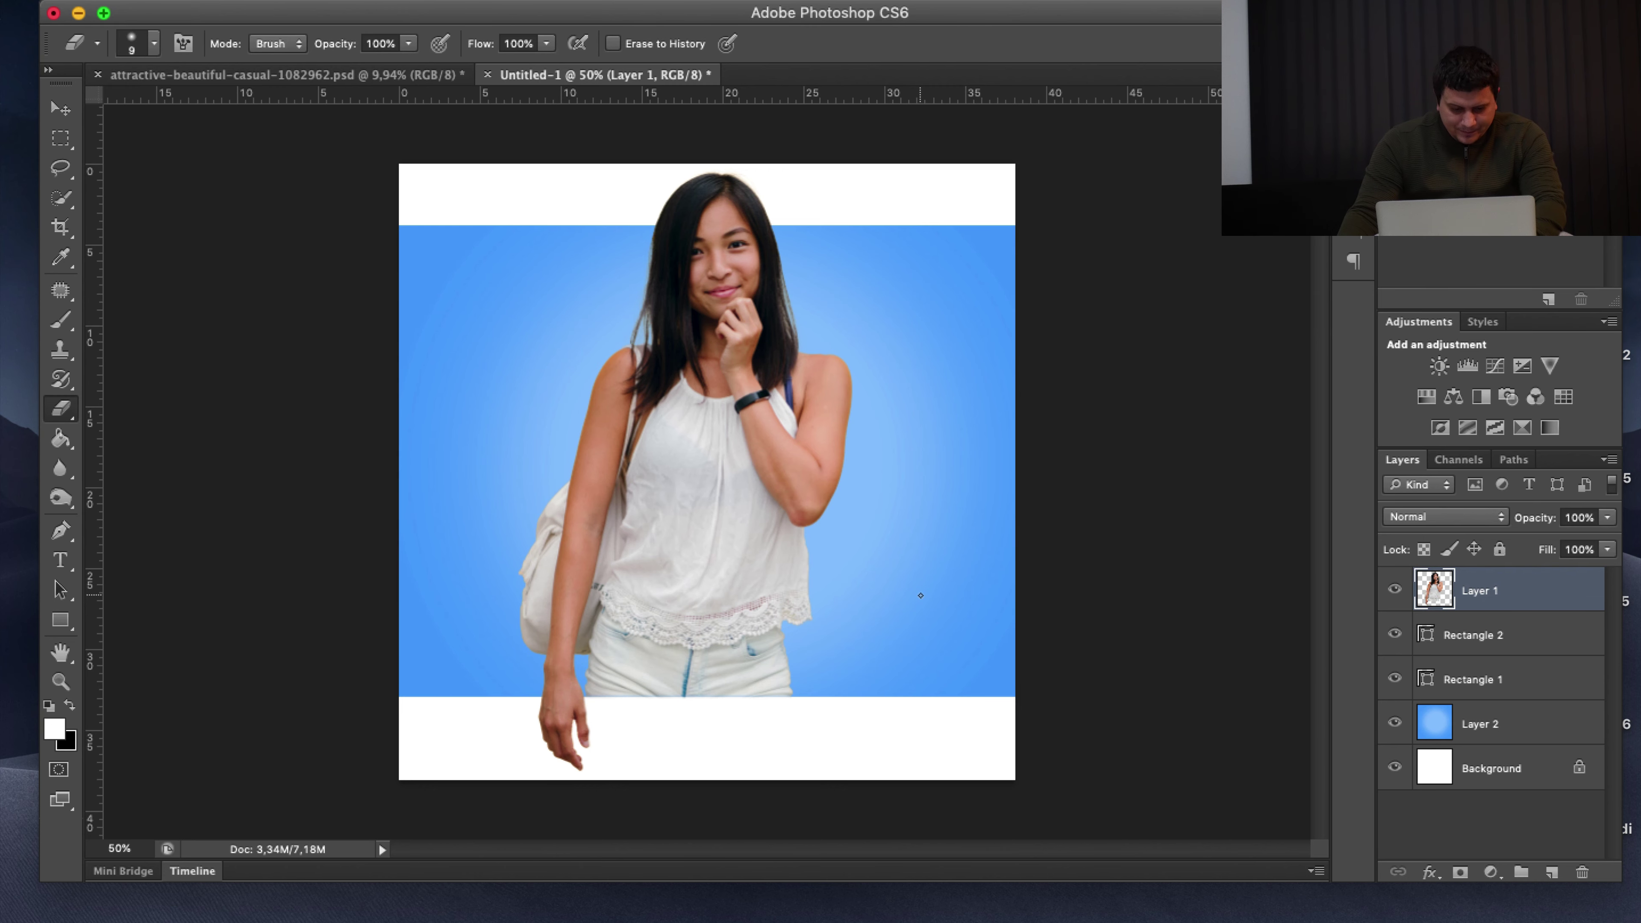
scroll(920, 595, "up", 3)
scroll(921, 595, "up", 1)
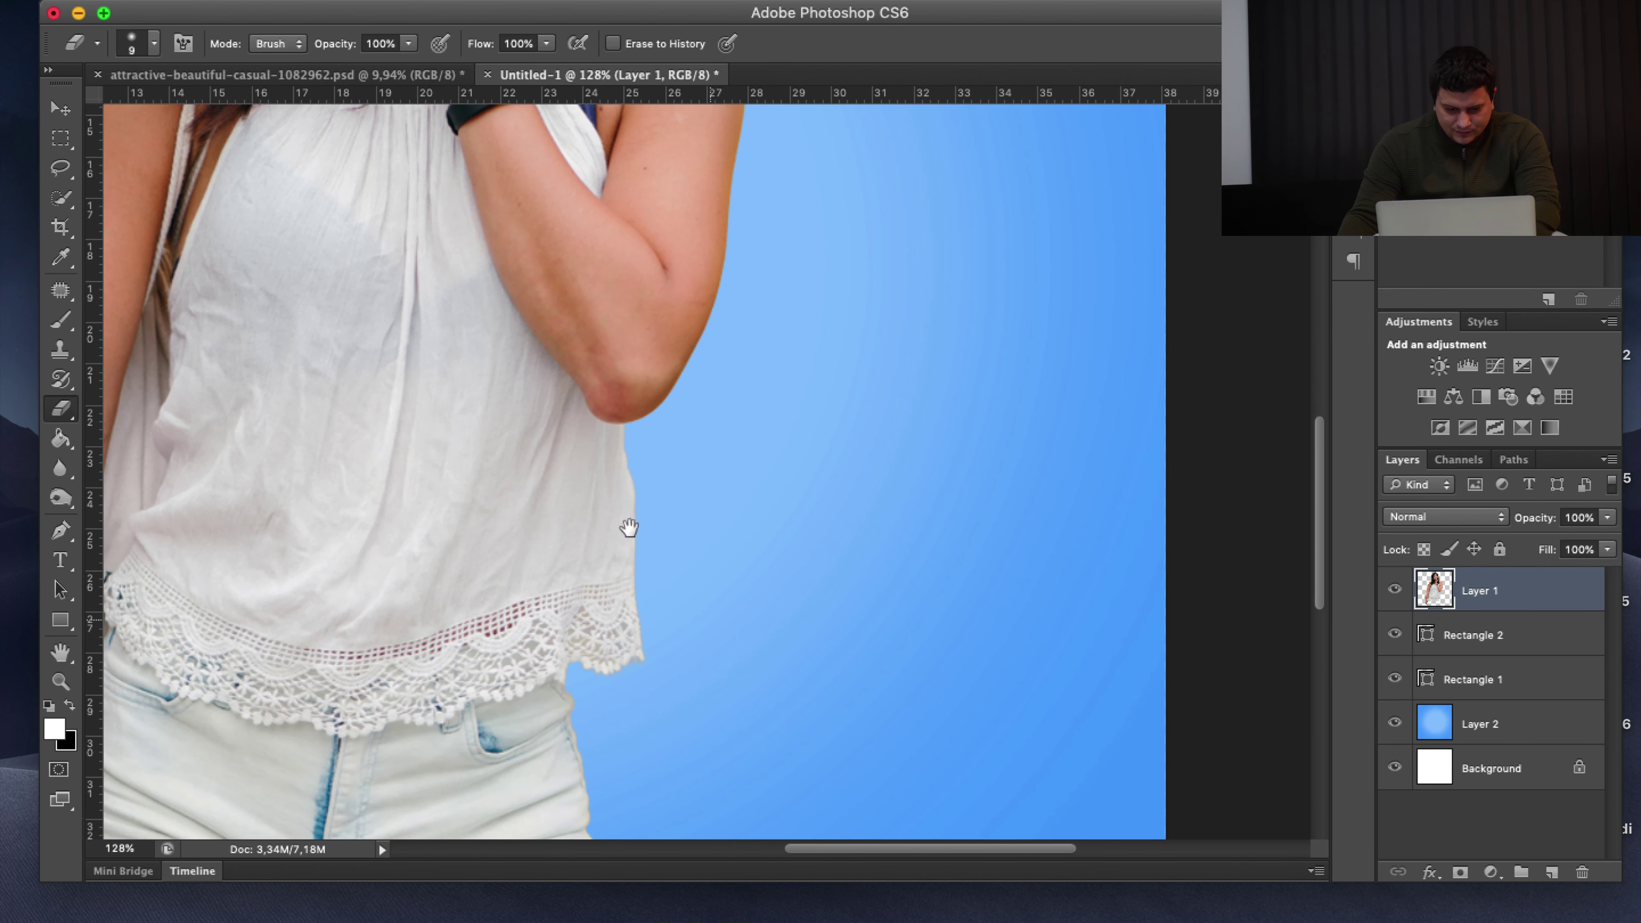
mouse_move(630, 531)
left_mouse_down()
mouse_move(780, 561)
mouse_move(897, 642)
mouse_move(915, 315)
left_mouse_up()
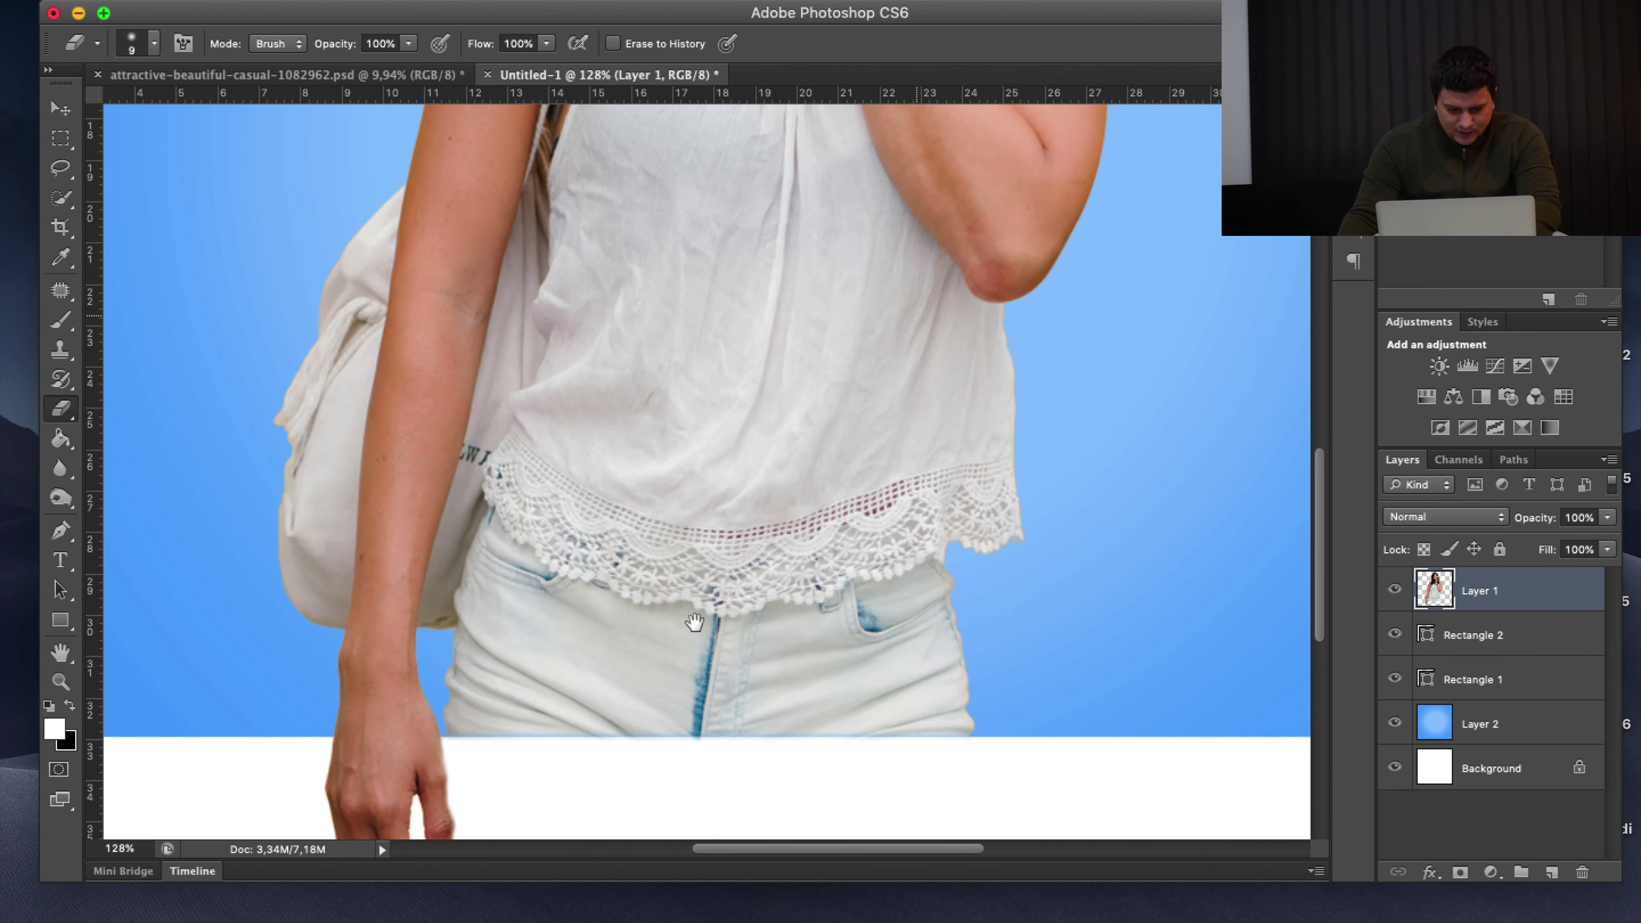
mouse_move(695, 623)
left_mouse_down()
mouse_move(714, 542)
mouse_move(836, 483)
left_mouse_up()
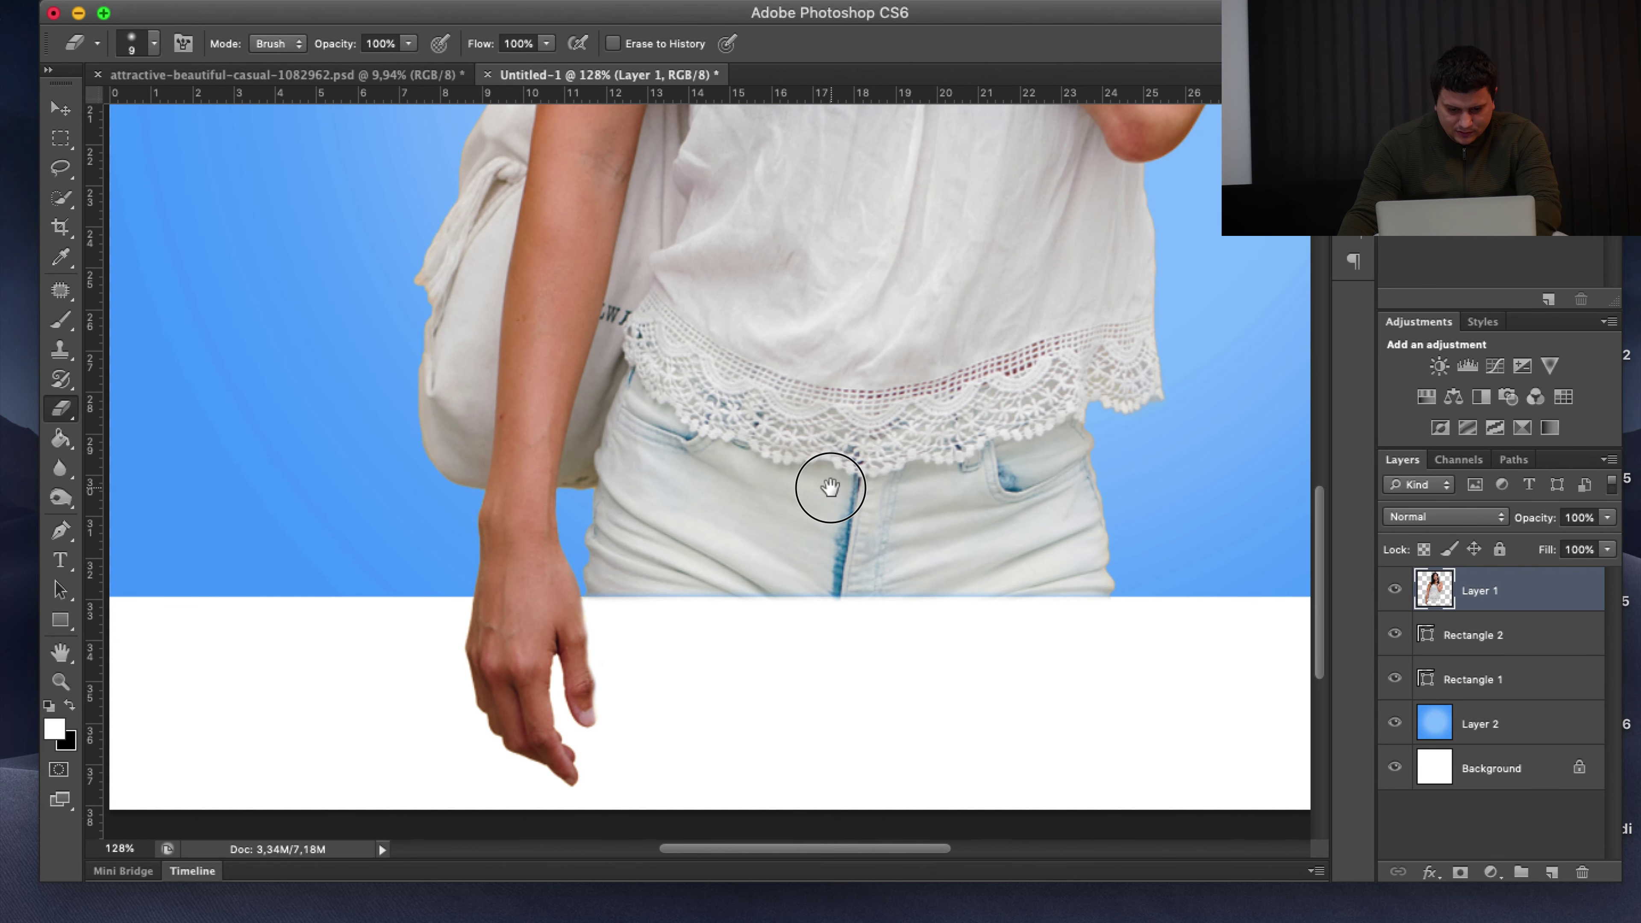
left_click(1520, 636)
left_click_drag(1155, 541, 1220, 469)
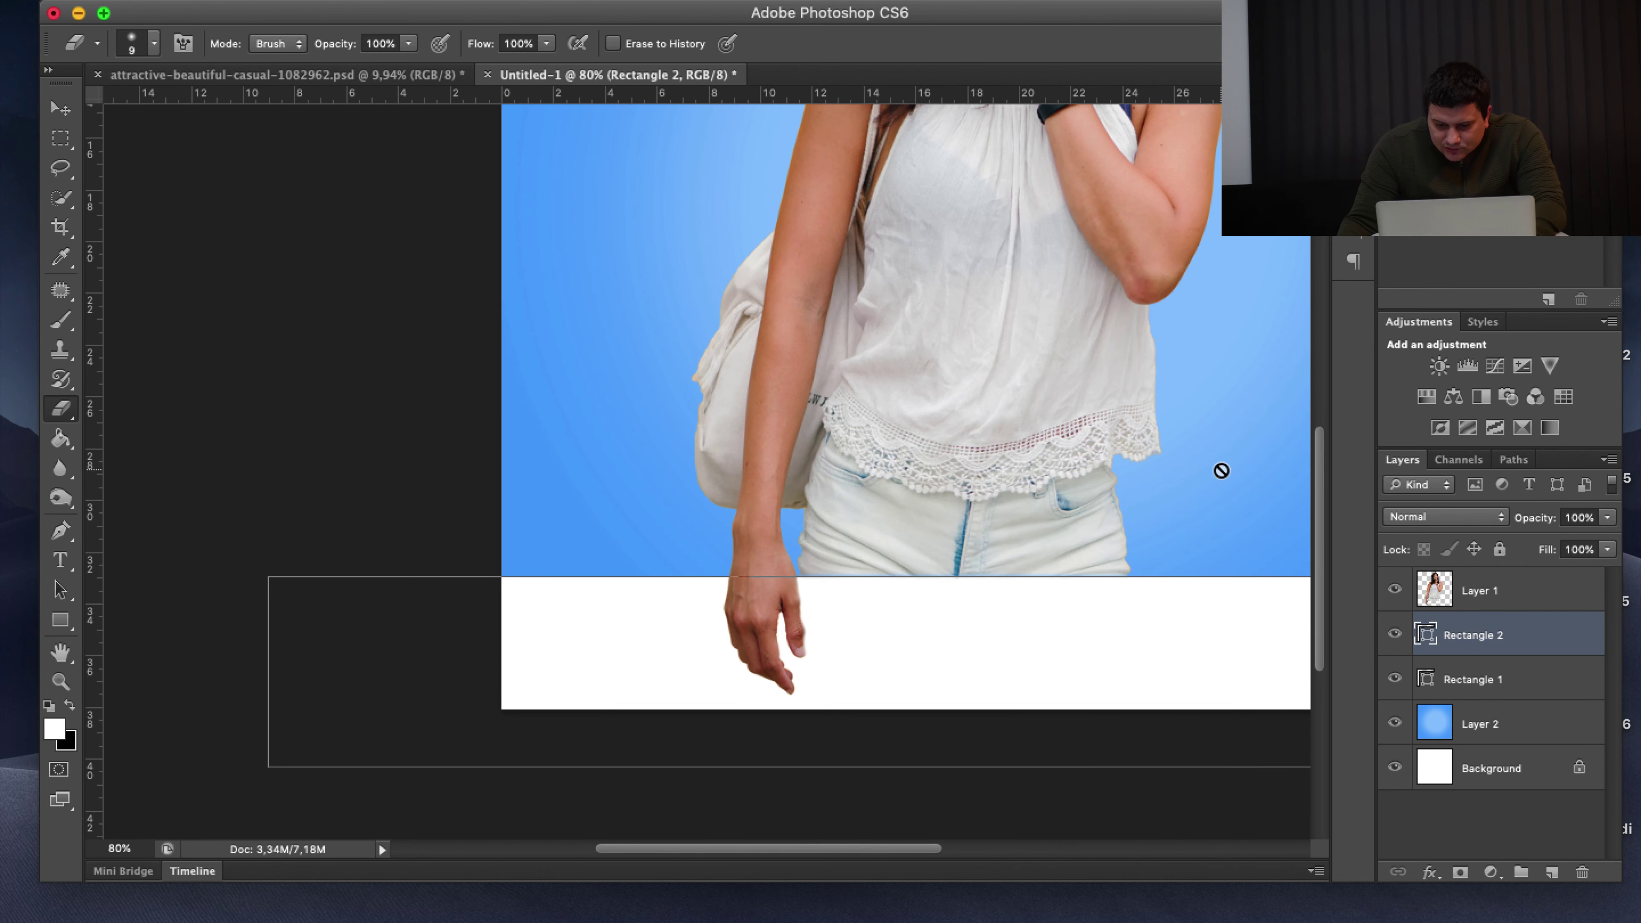
scroll(1195, 524, "down", 3)
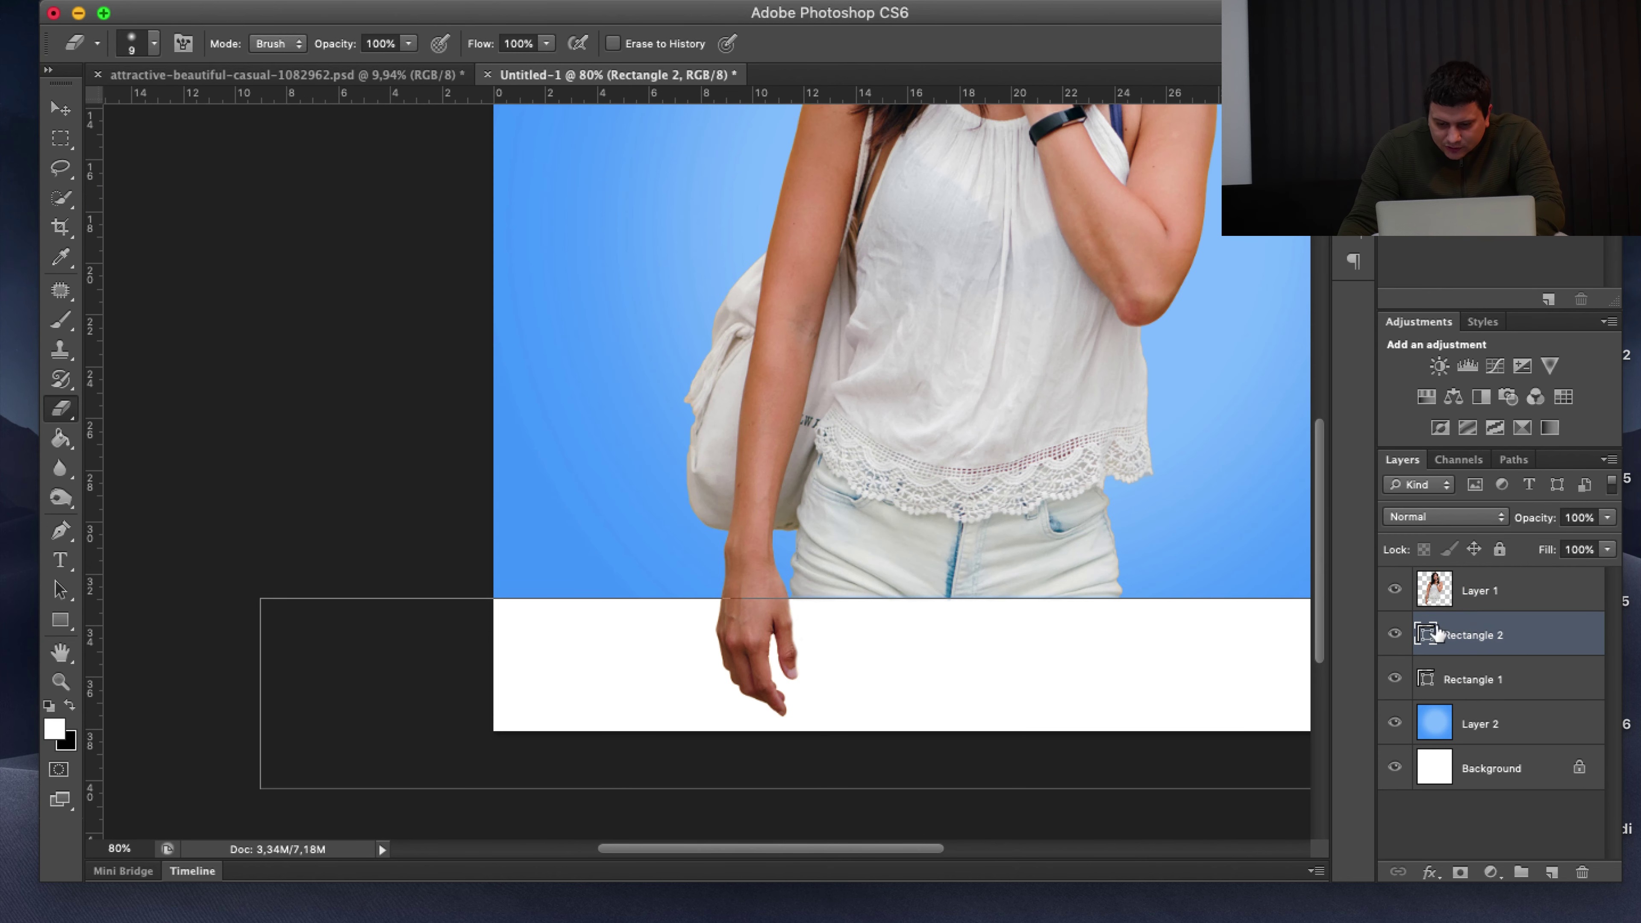
Give Rectangle 2 an upward-angled drop shadow with 5 px distance and 43 px size
double_click(1554, 641)
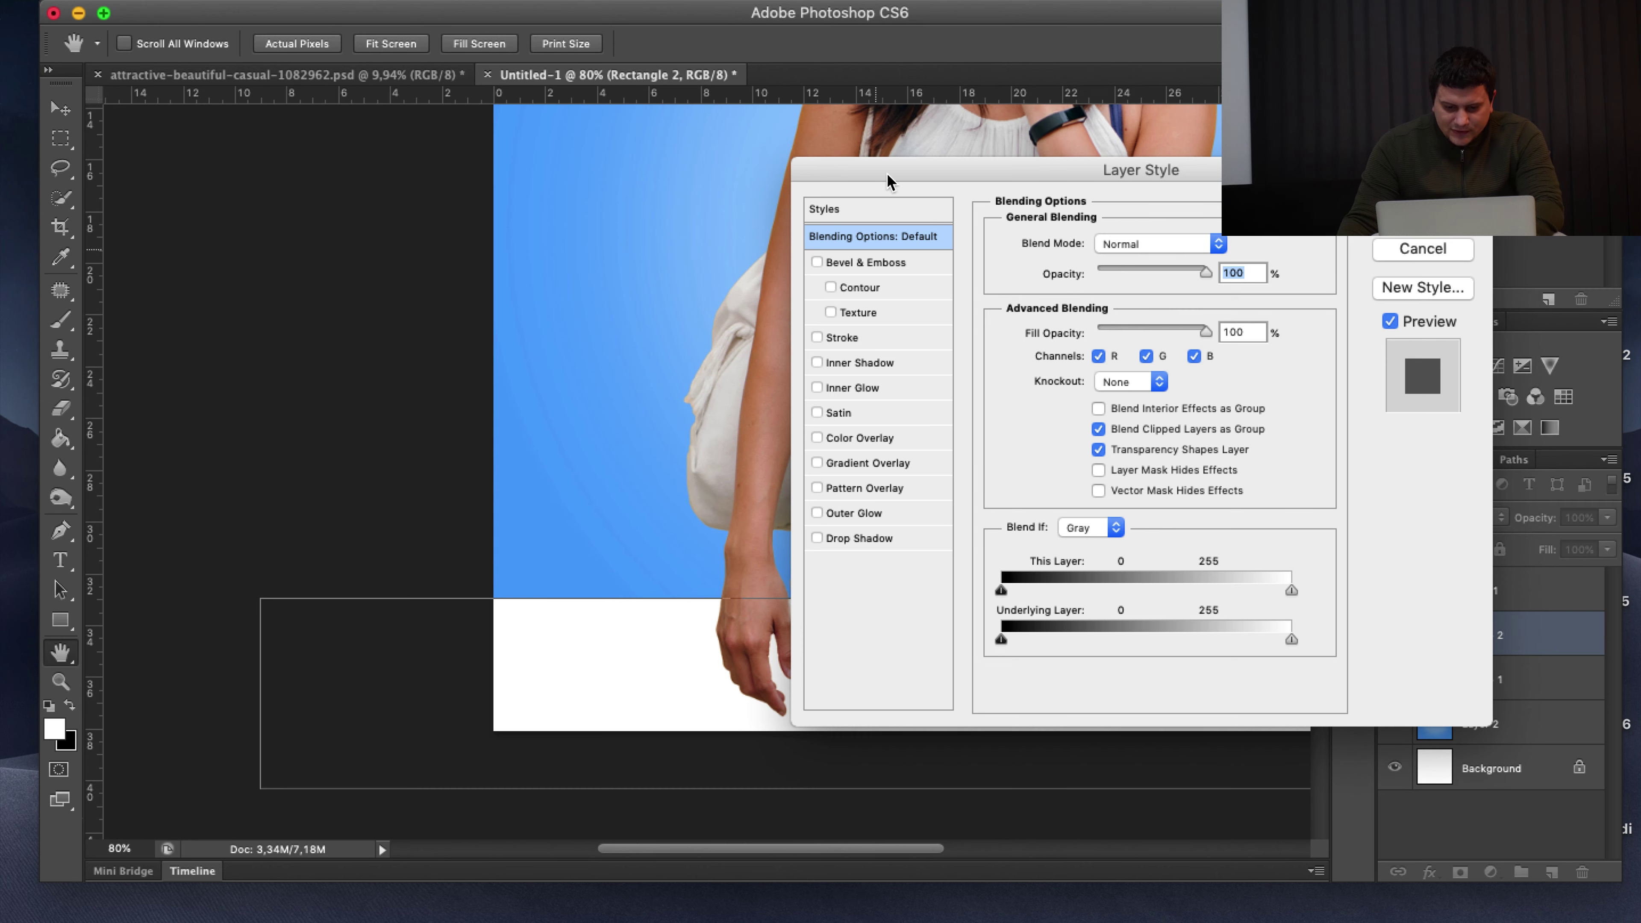
left_click_drag(891, 171, 847, 91)
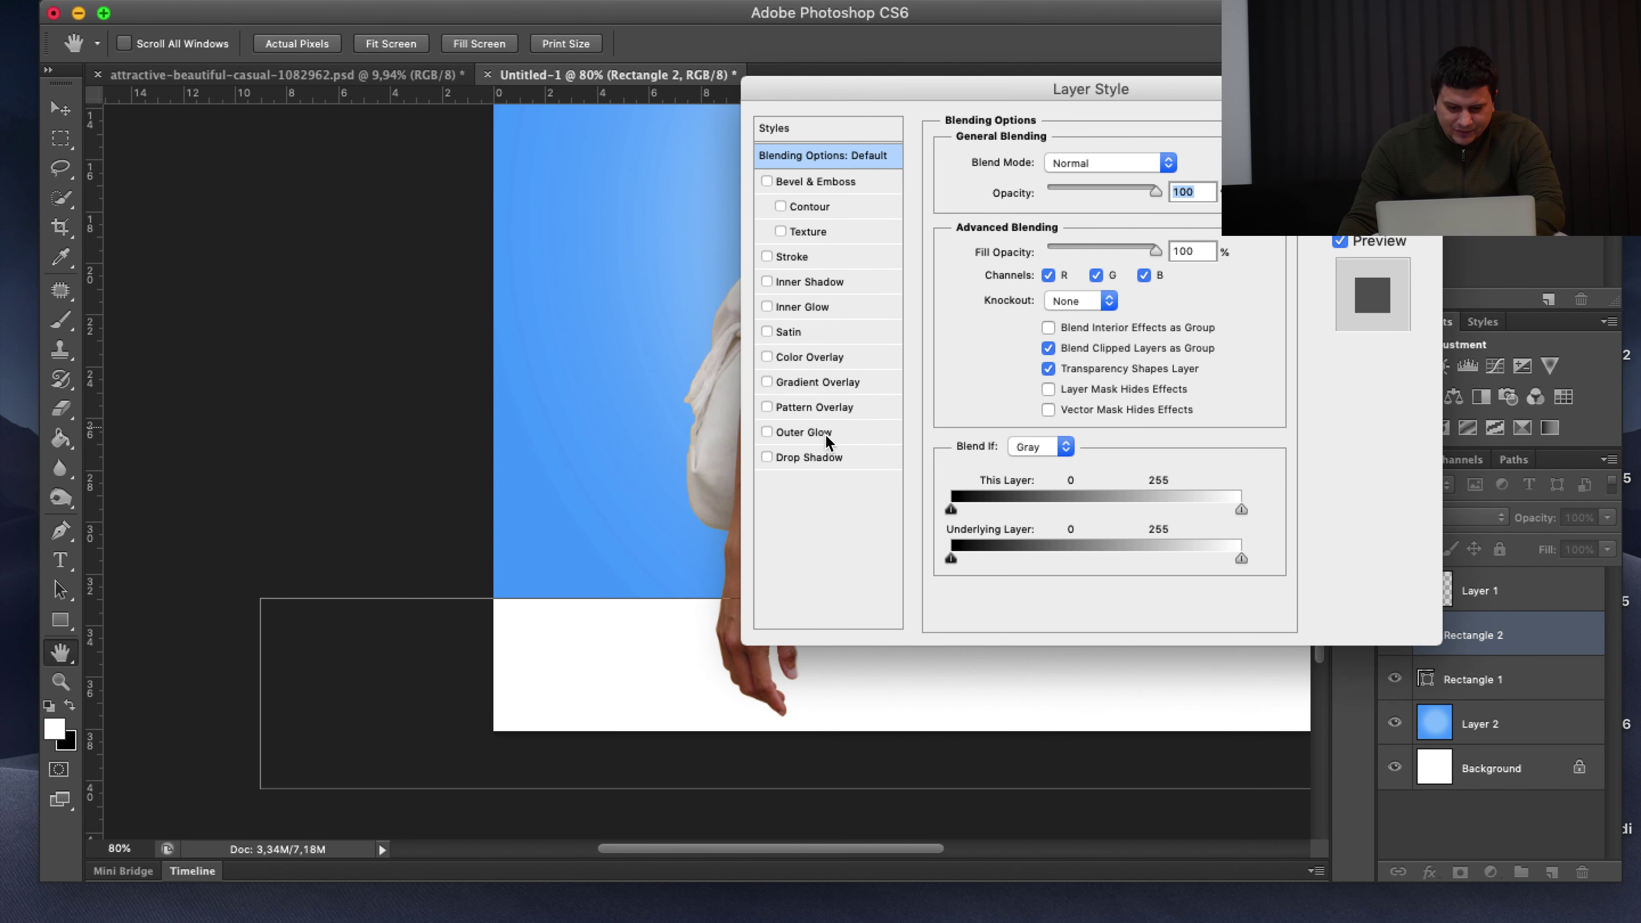
left_click(826, 457)
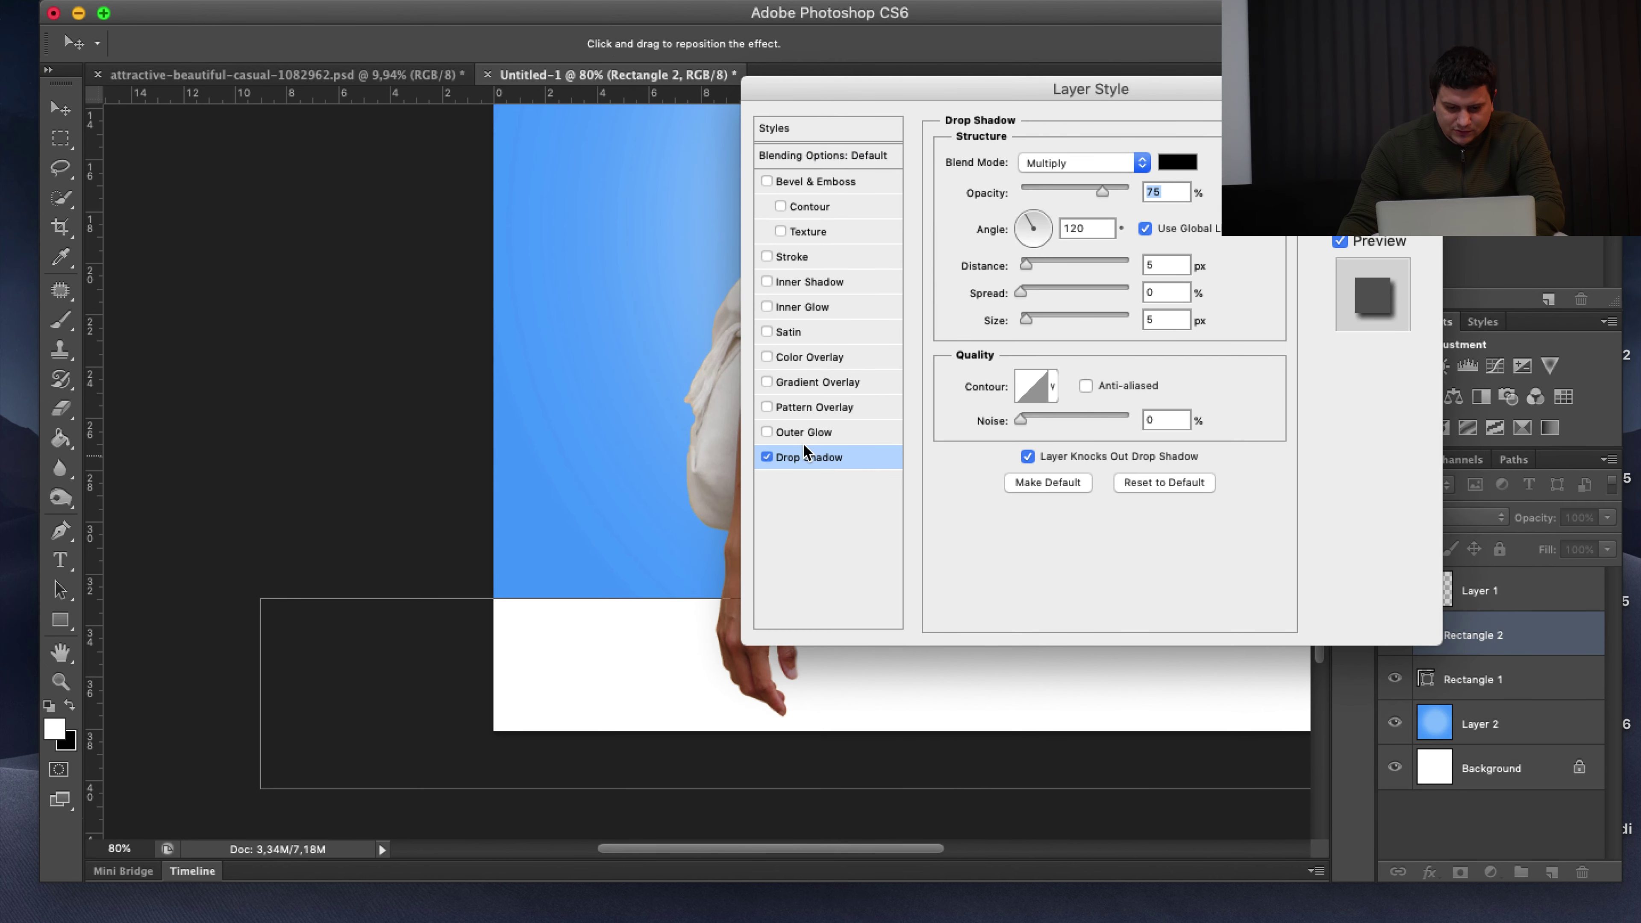
left_click_drag(943, 90, 1123, 95)
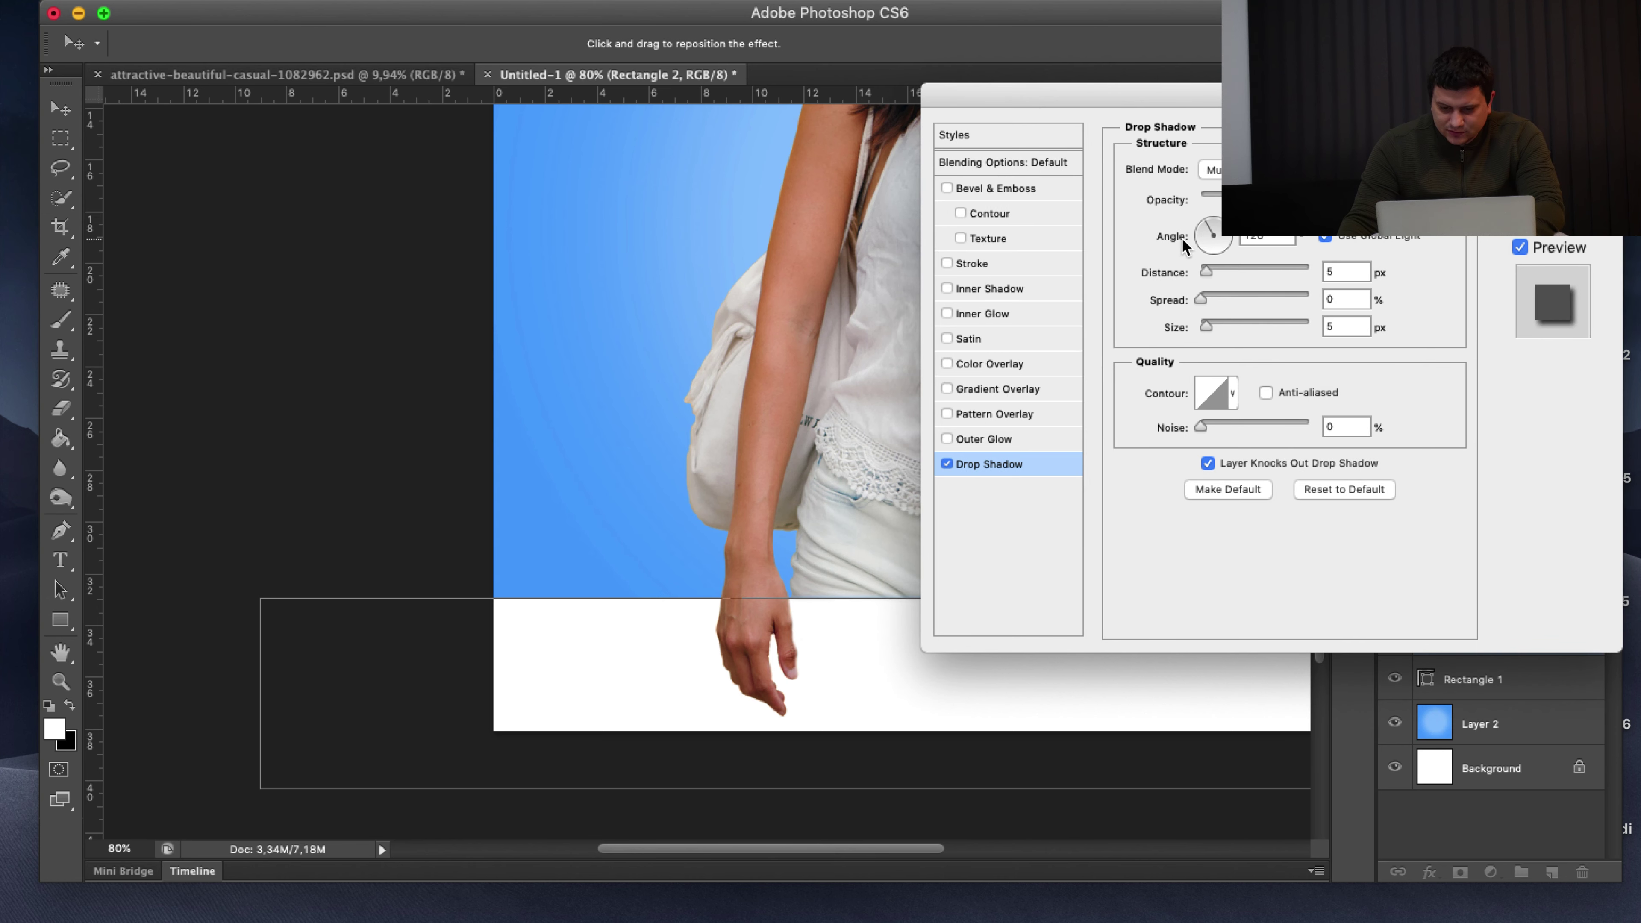
left_click_drag(1214, 241, 1215, 263)
left_click_drag(1207, 327, 1220, 328)
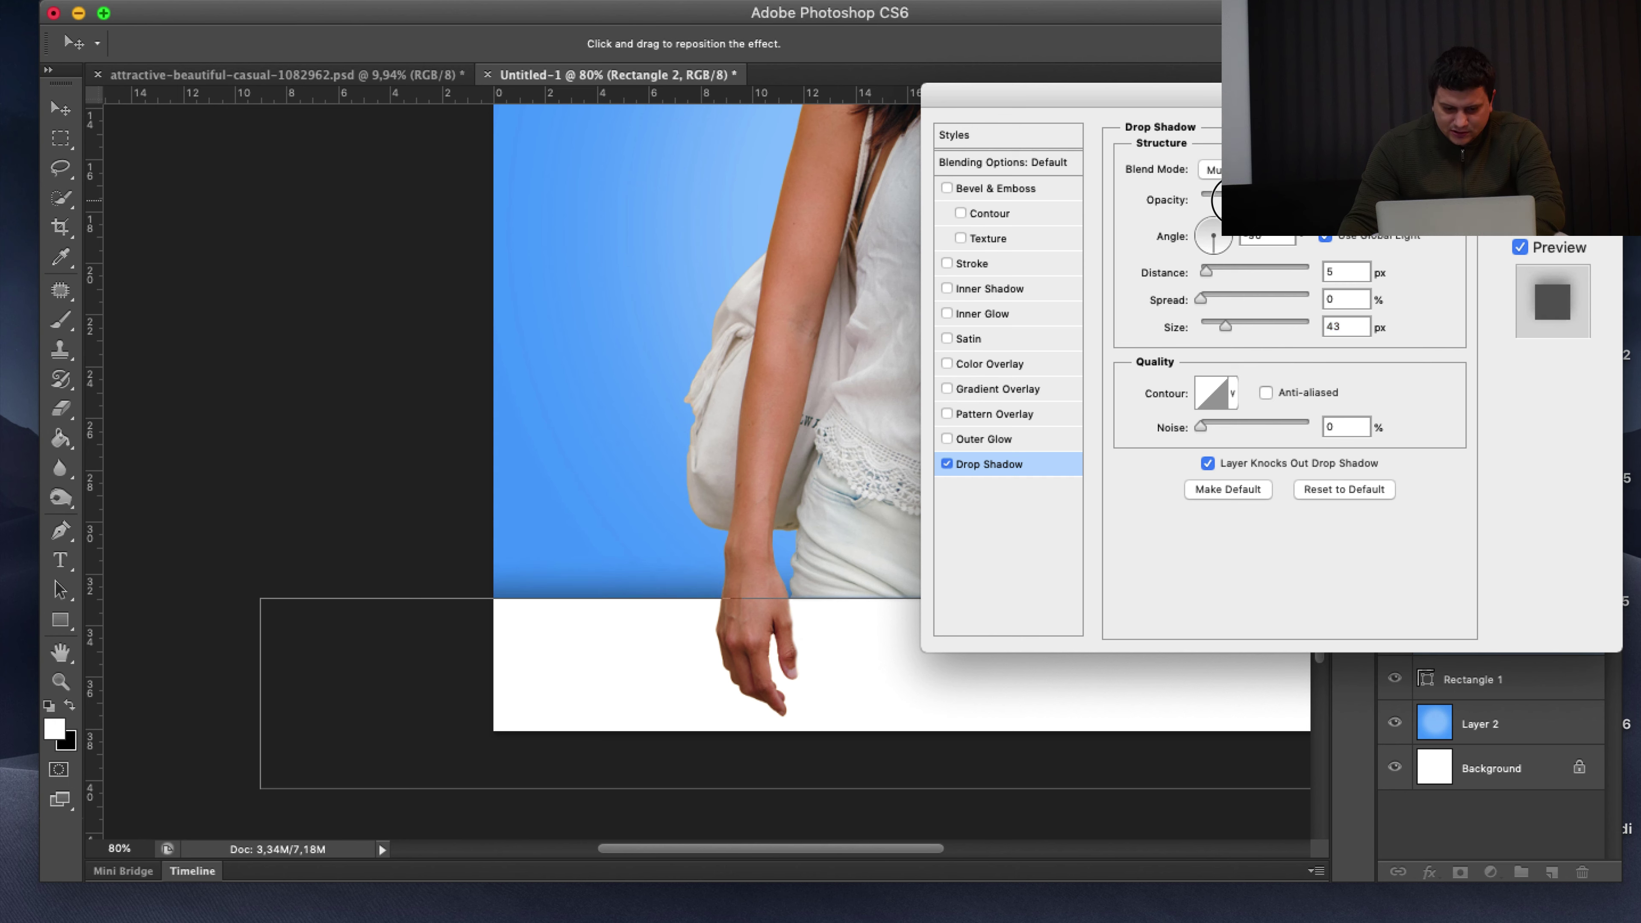
left_click_drag(1227, 195, 1230, 195)
key("Return")
key("e")
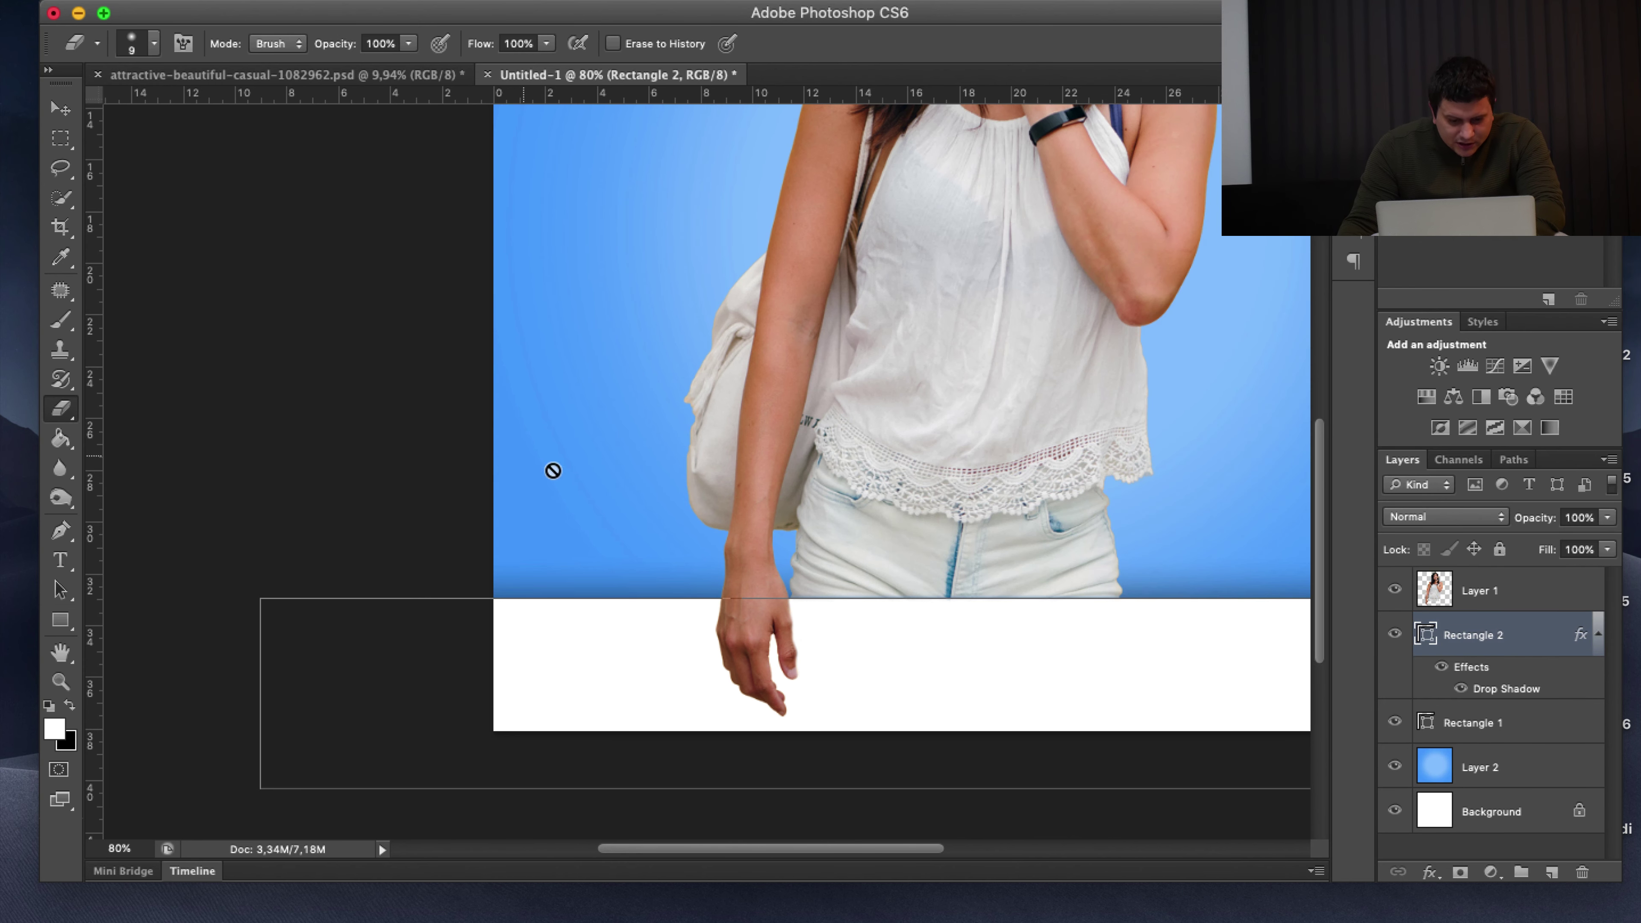
mouse_move(1022, 371)
left_mouse_down()
mouse_move(759, 472)
mouse_move(796, 470)
left_mouse_up()
Add a downward drop shadow of size 25 to the top bar, Rectangle 1
left_click(1582, 729)
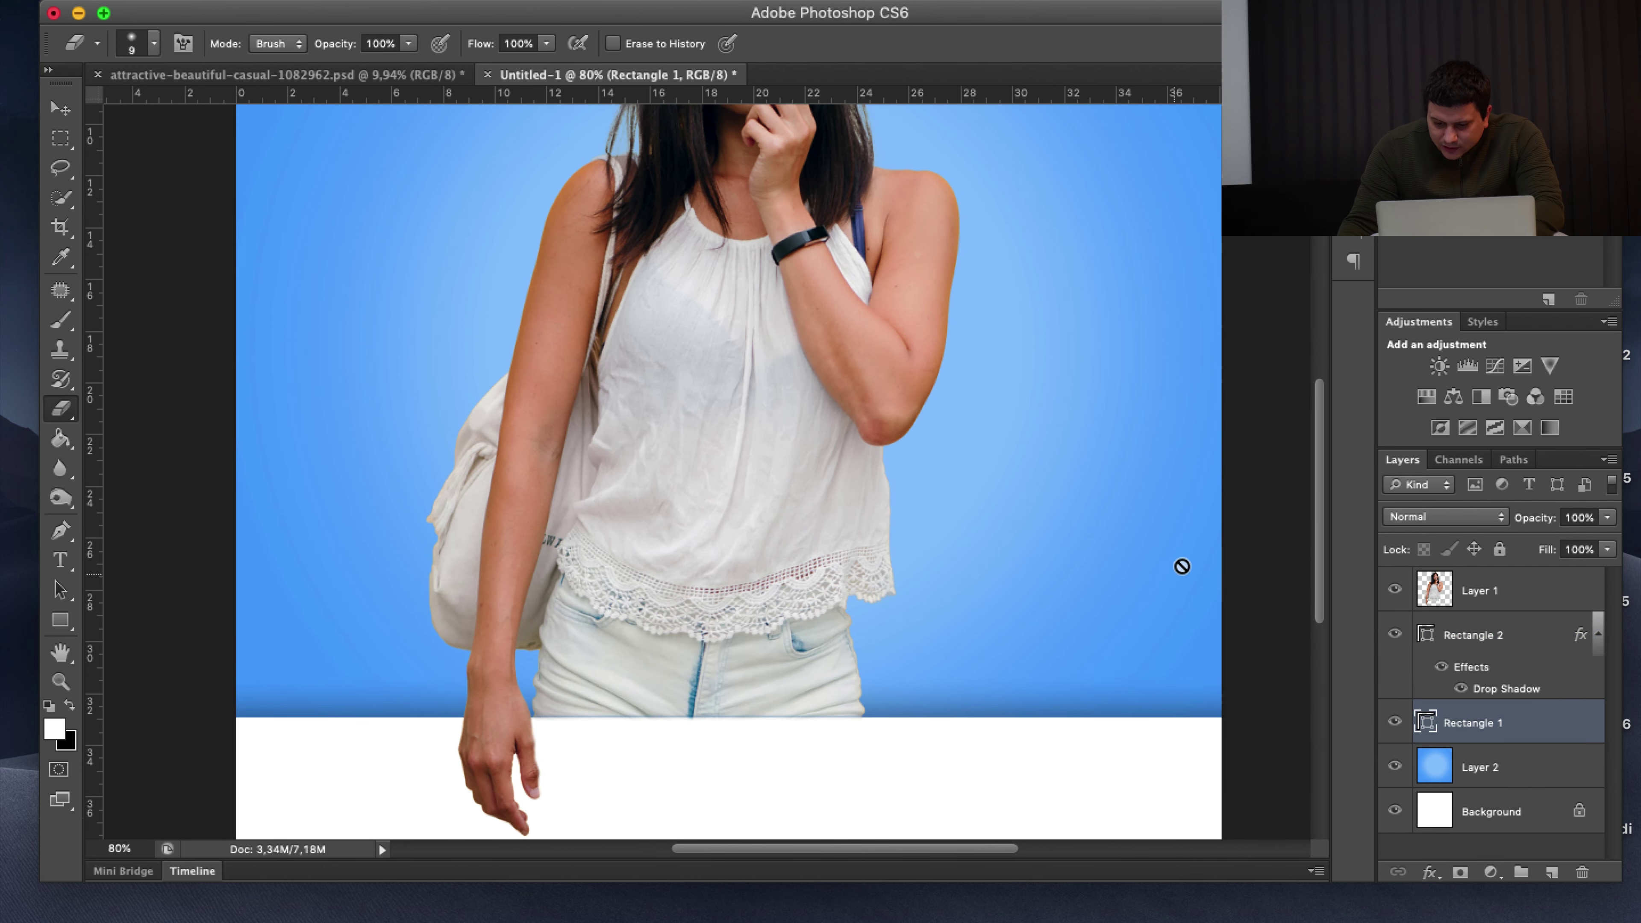
left_click_drag(1320, 481, 1318, 341)
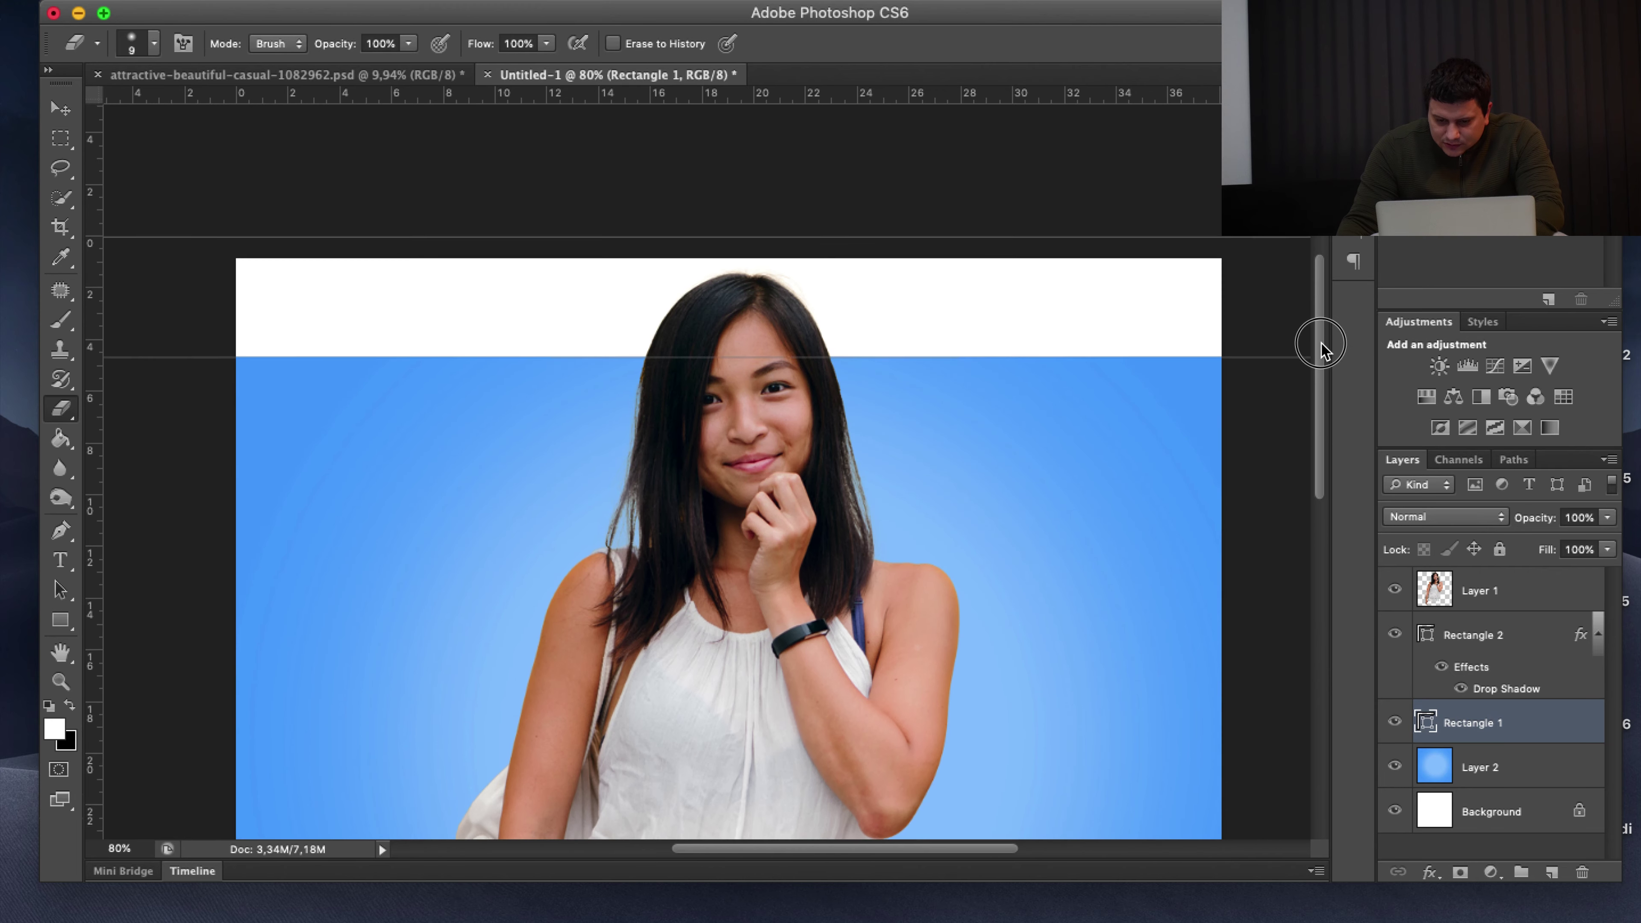
double_click(1551, 729)
left_click(994, 464)
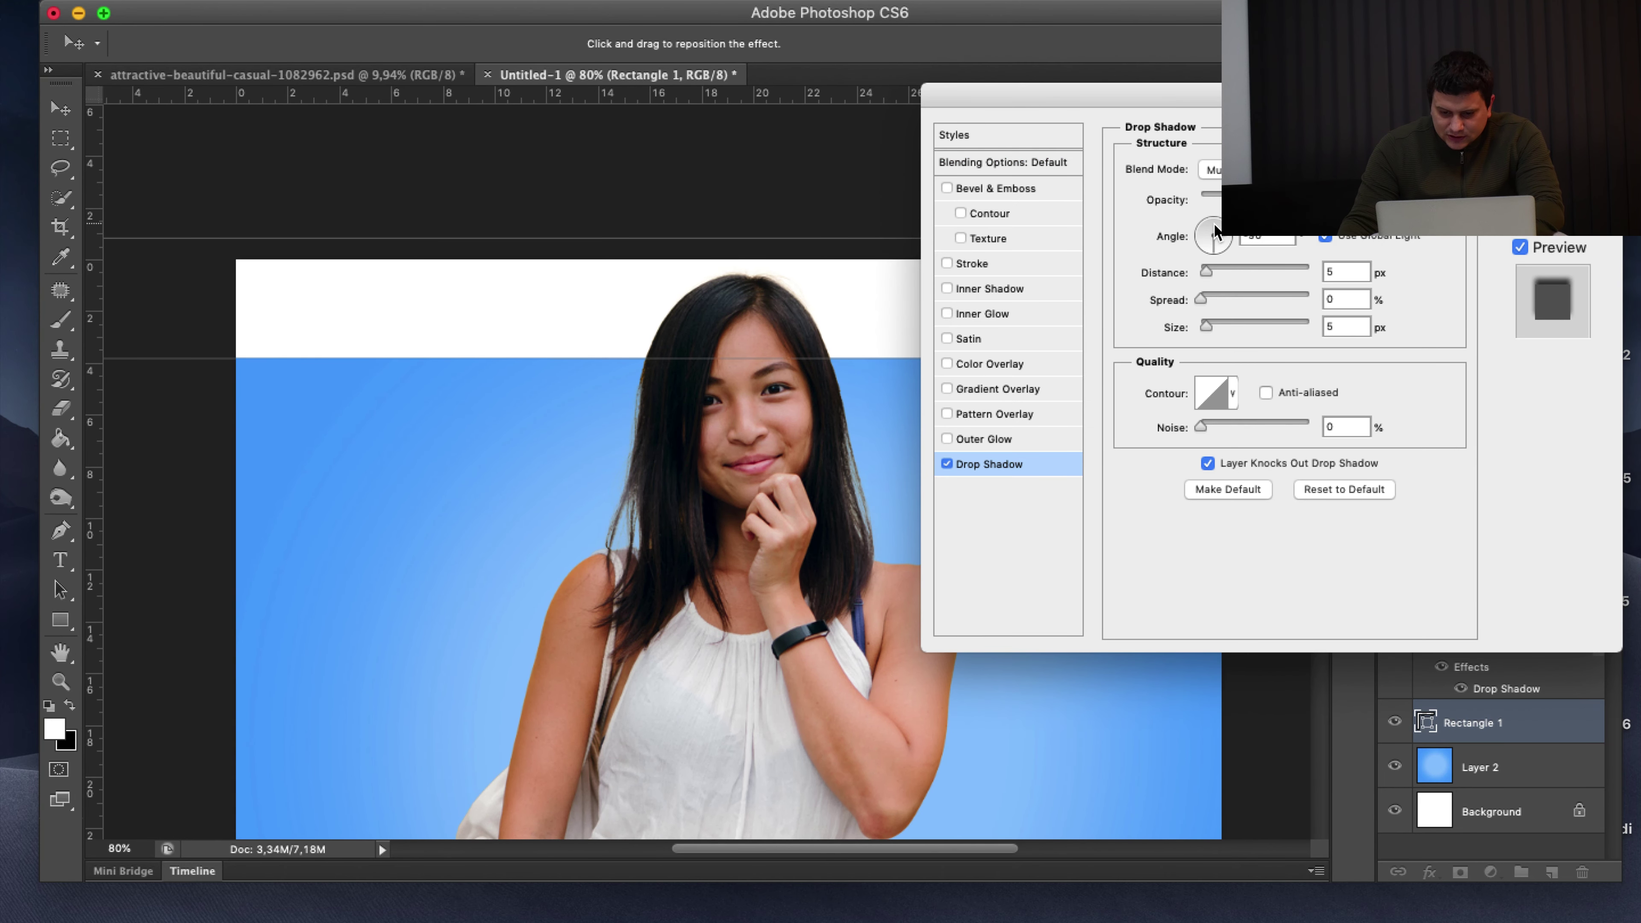
left_click_drag(1214, 232, 1208, 194)
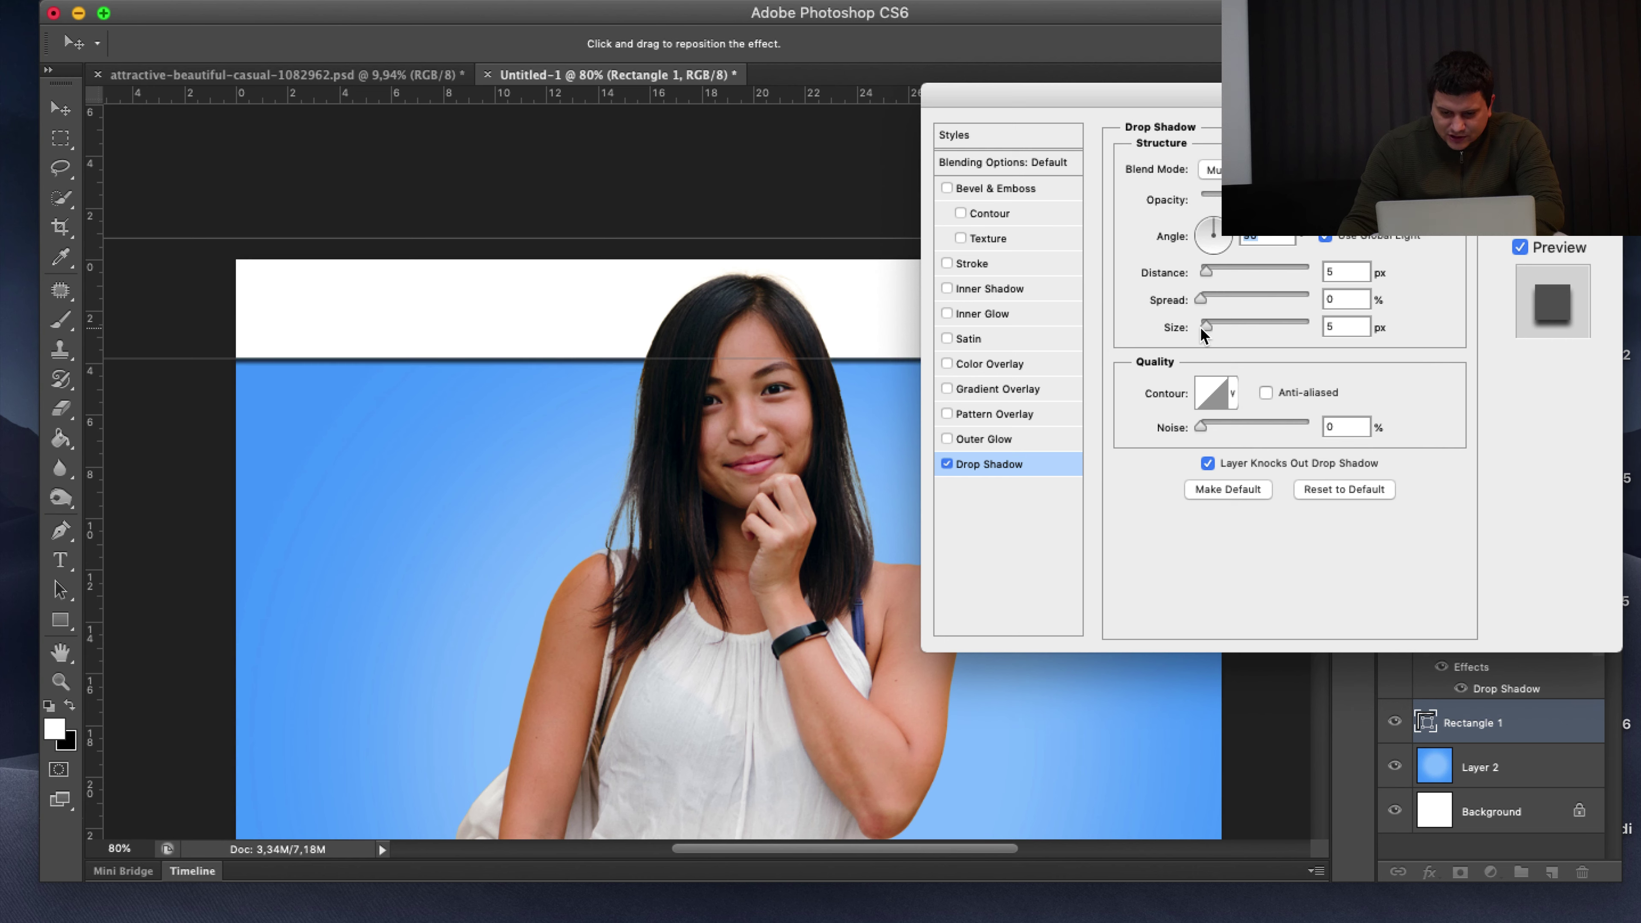
left_click_drag(1202, 327, 1221, 326)
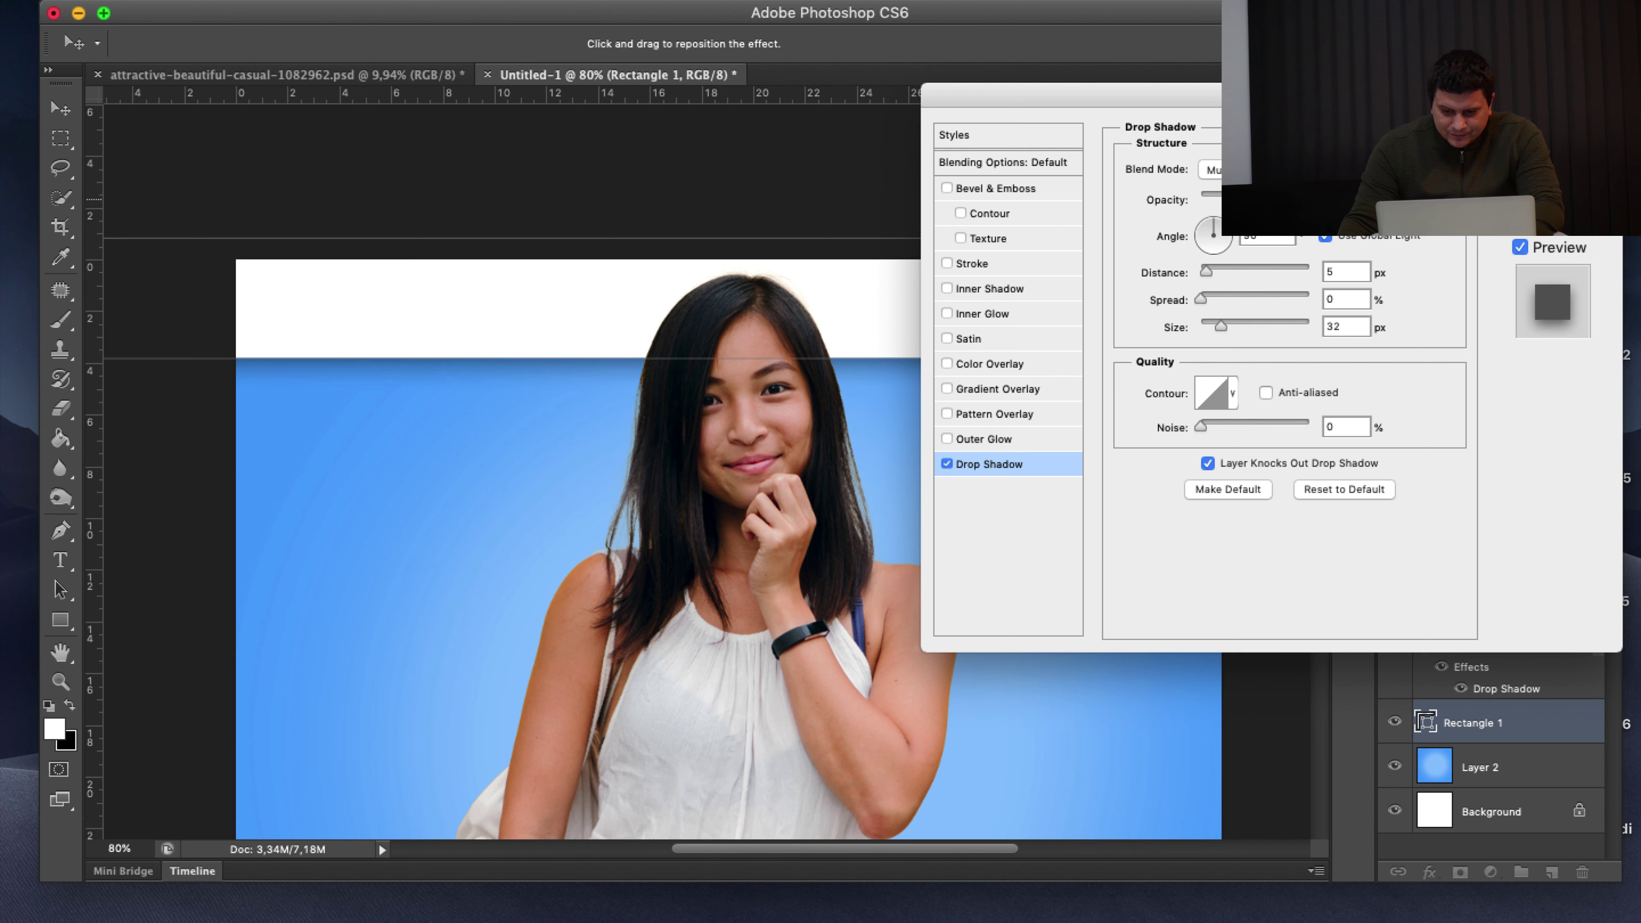
left_click_drag(1220, 329, 1218, 326)
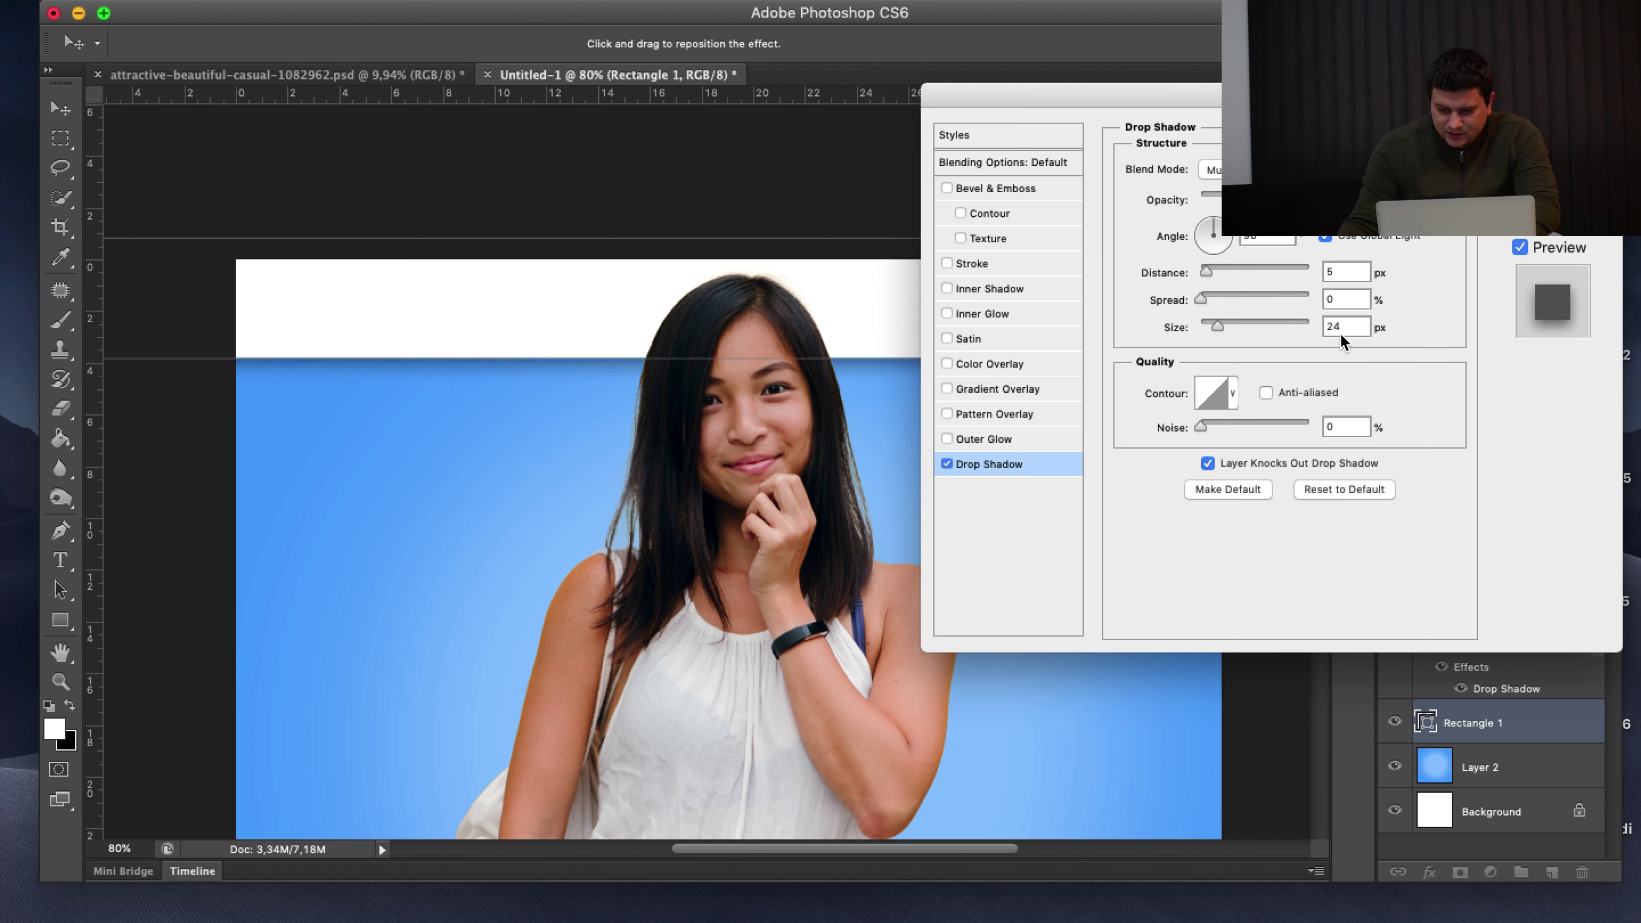
type("25")
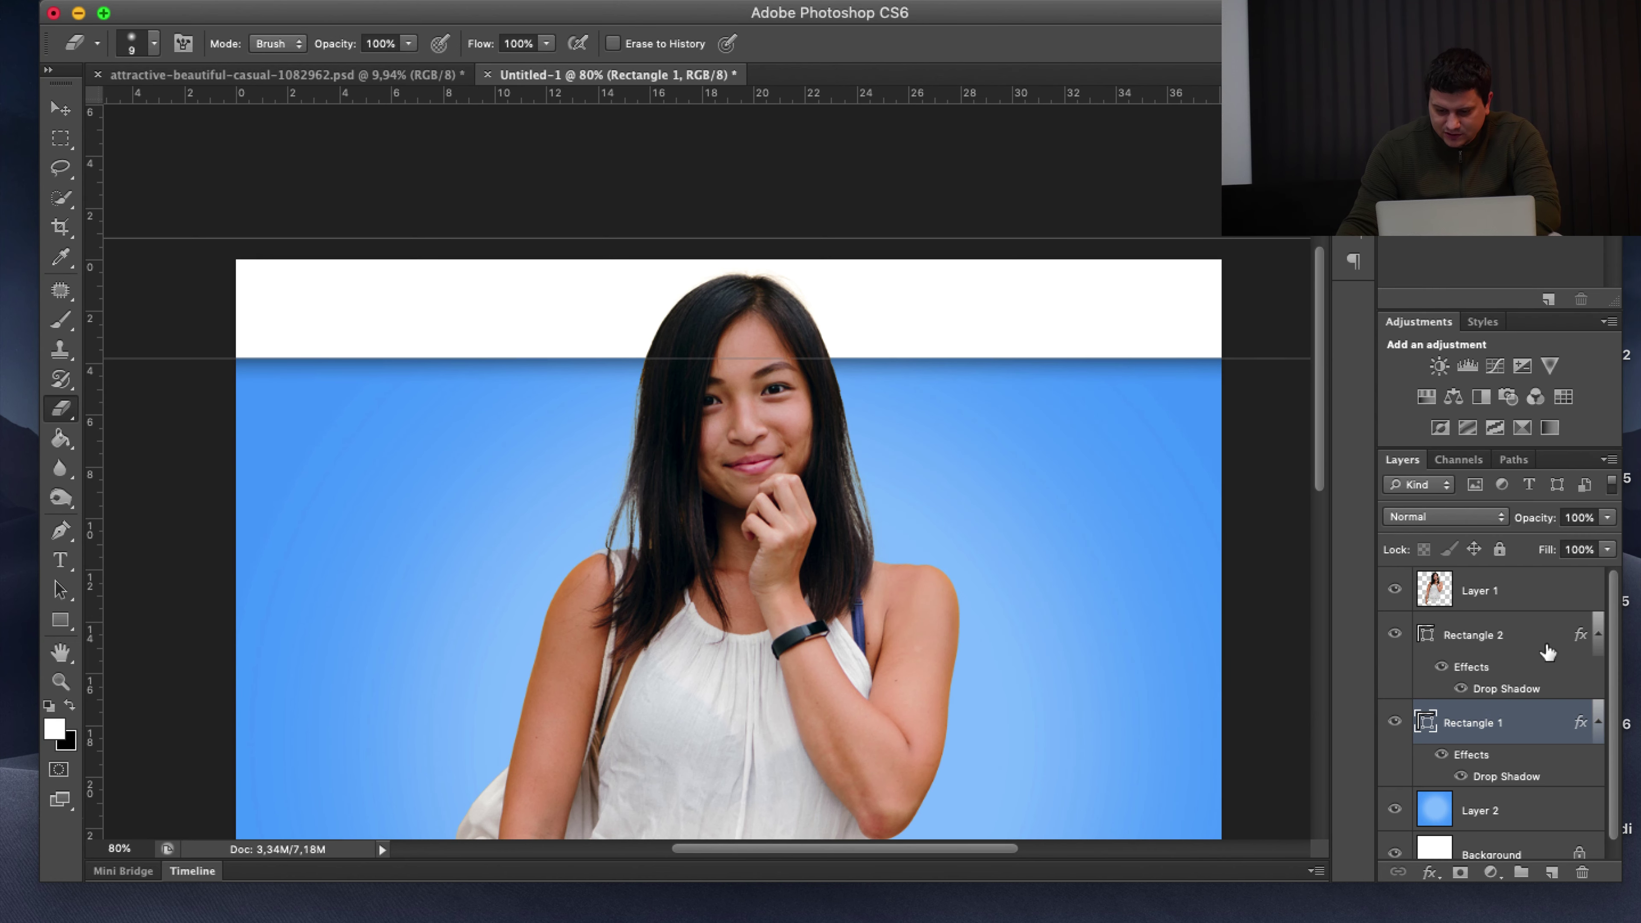
Change the bottom bar's drop shadow size from 43 to 25
double_click(1547, 653)
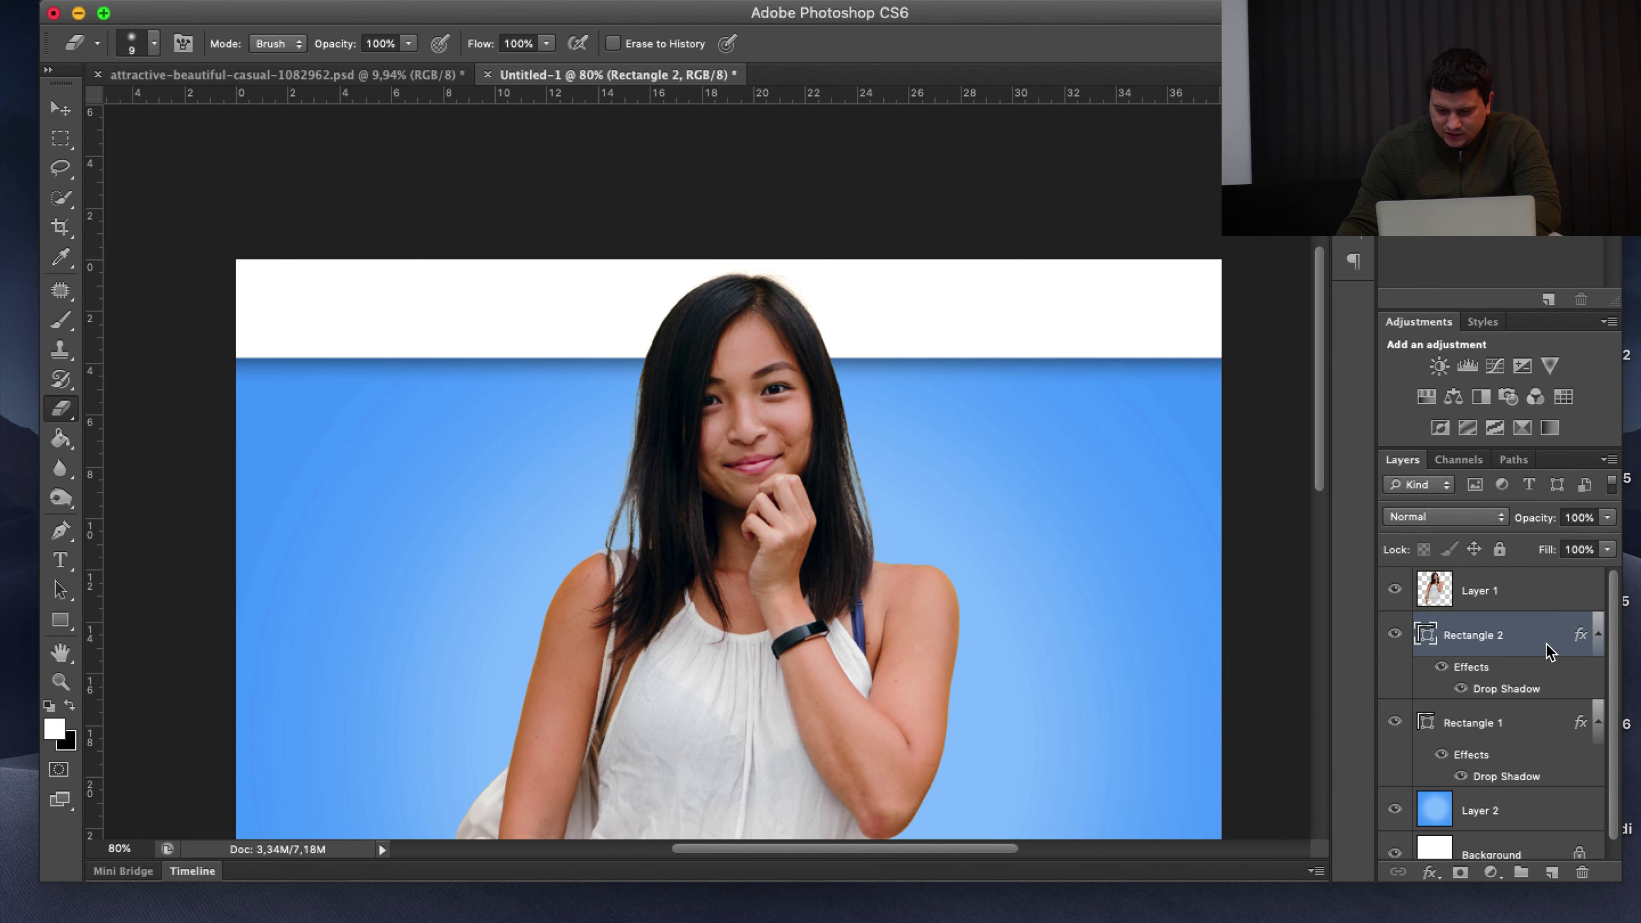
left_click(1008, 462)
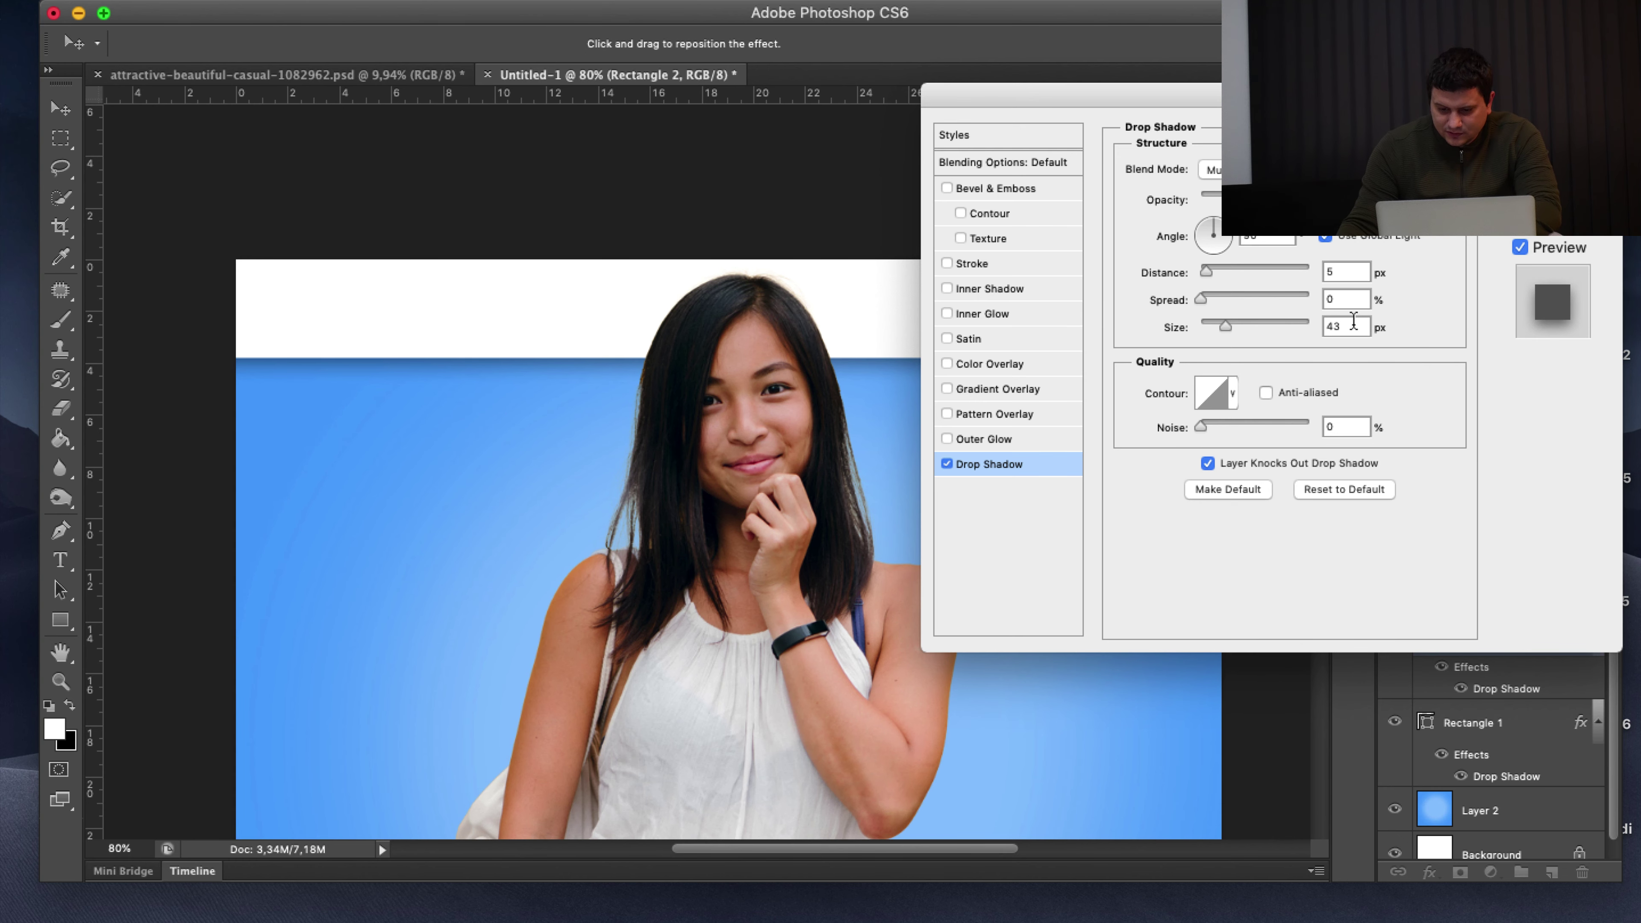
type("25")
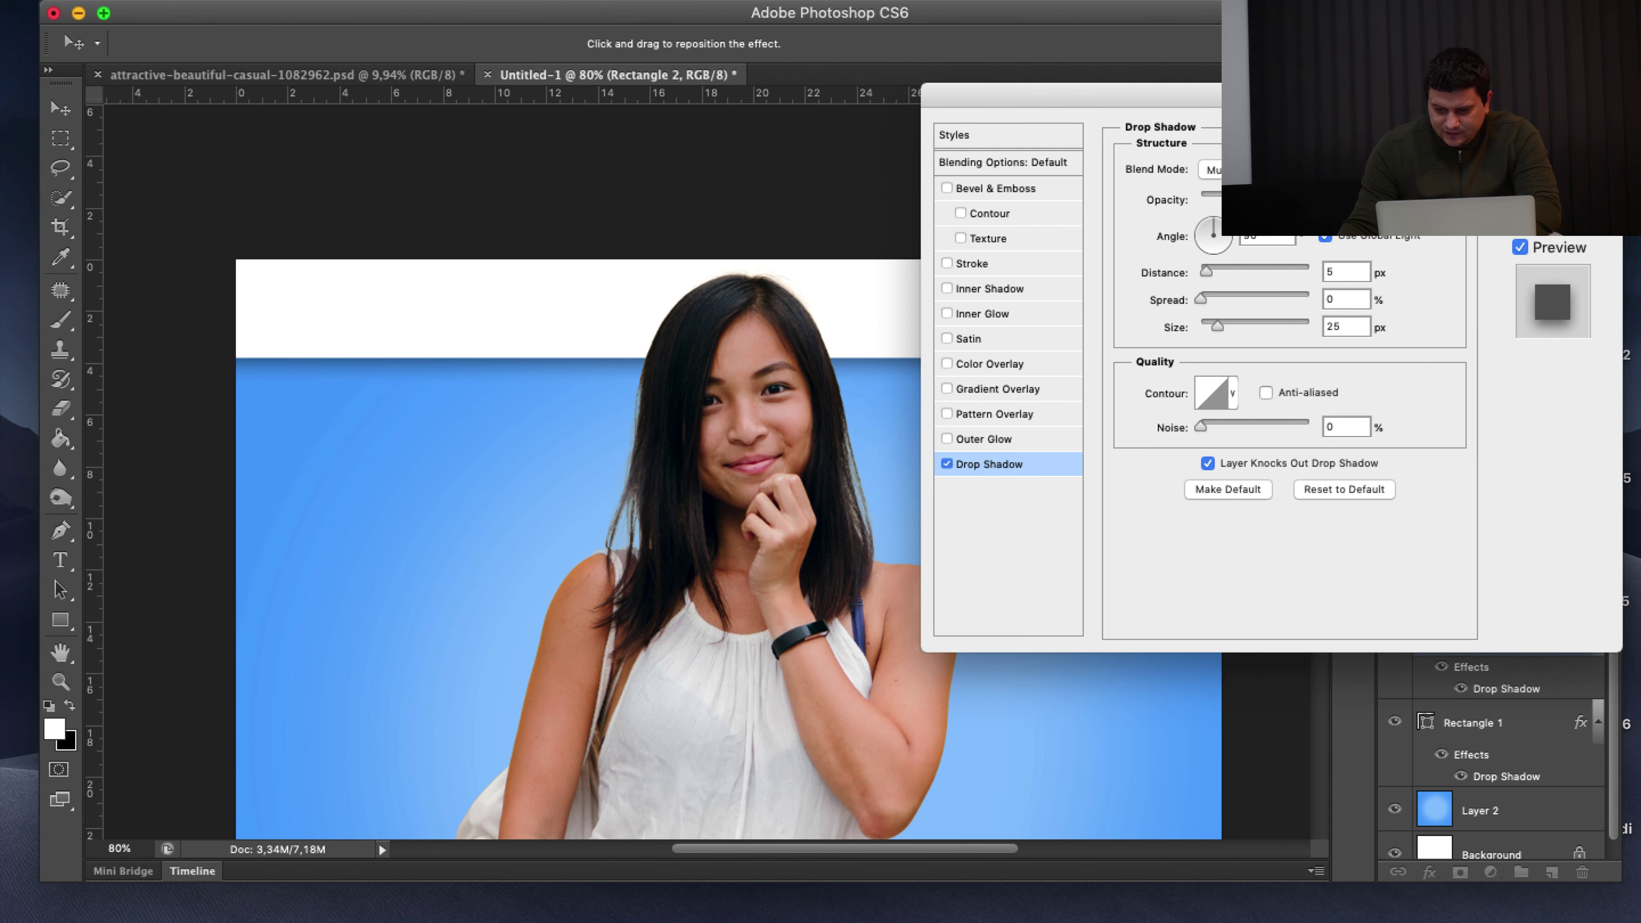
key("Return")
left_click_drag(1329, 372, 1325, 491)
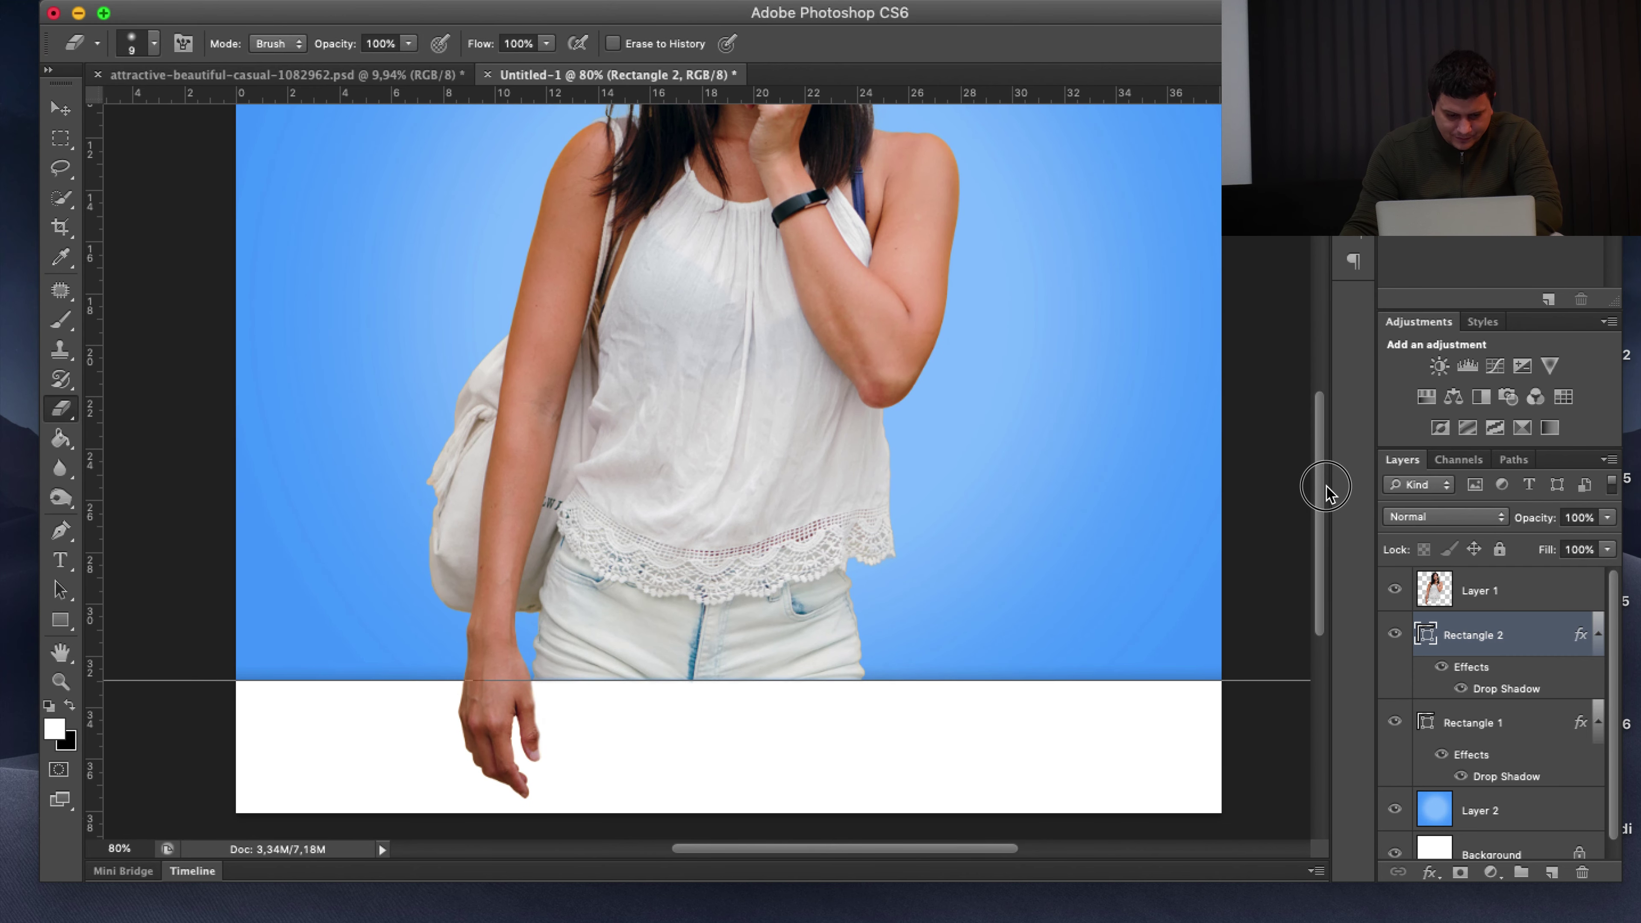
Make Layer 1 active and set the Brush tool's foreground colour to black
left_click(60, 137)
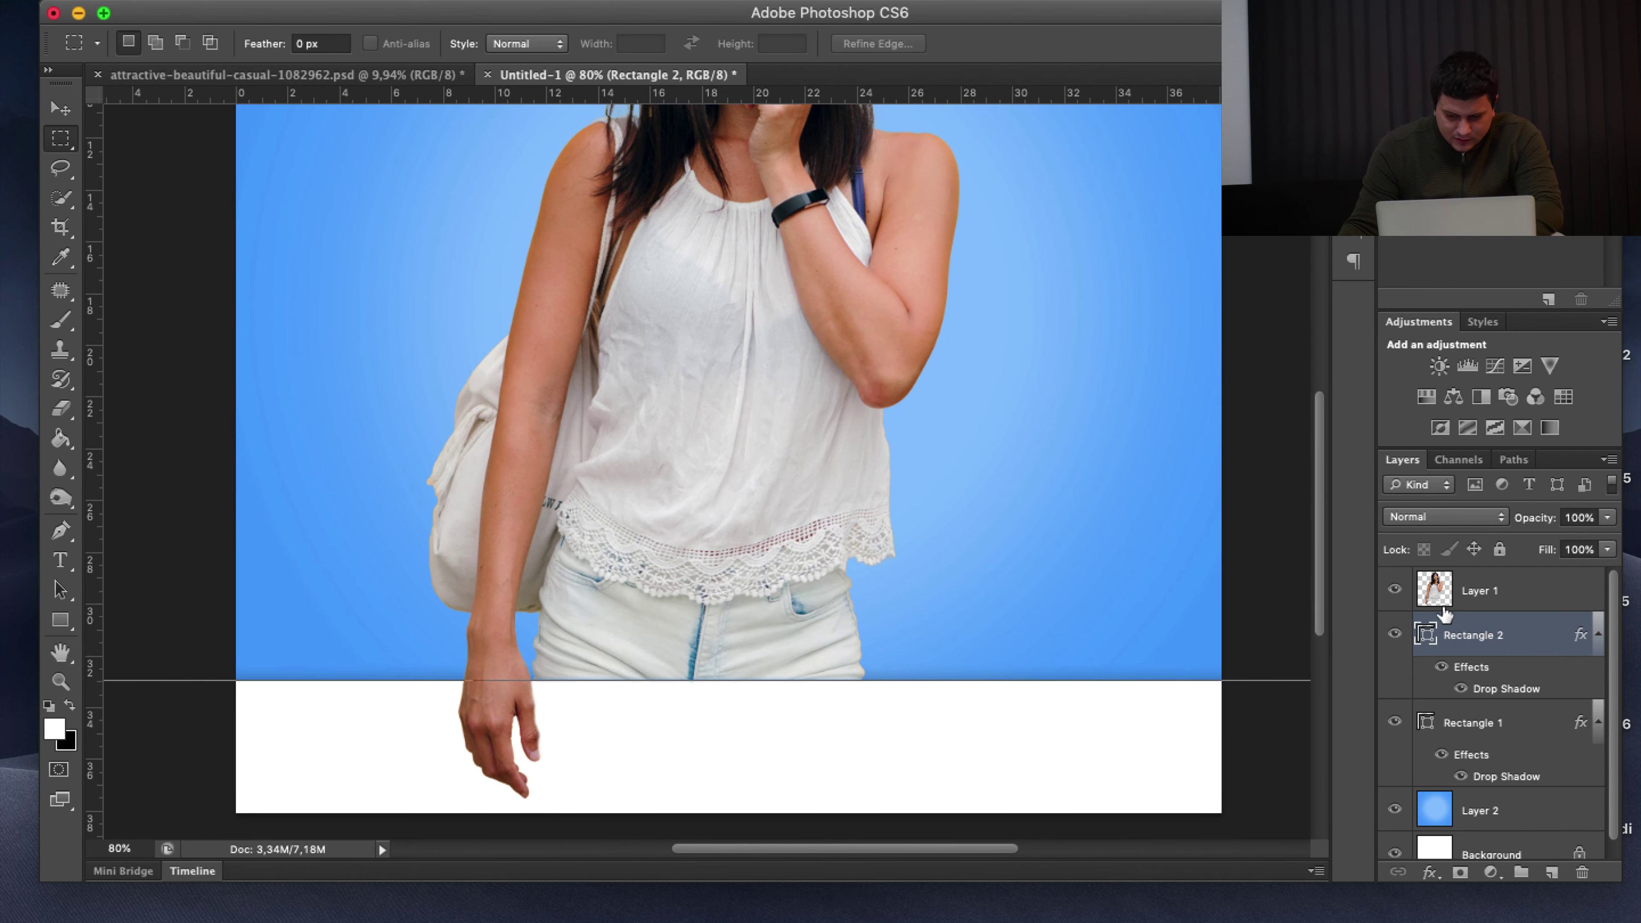
left_click(1518, 599)
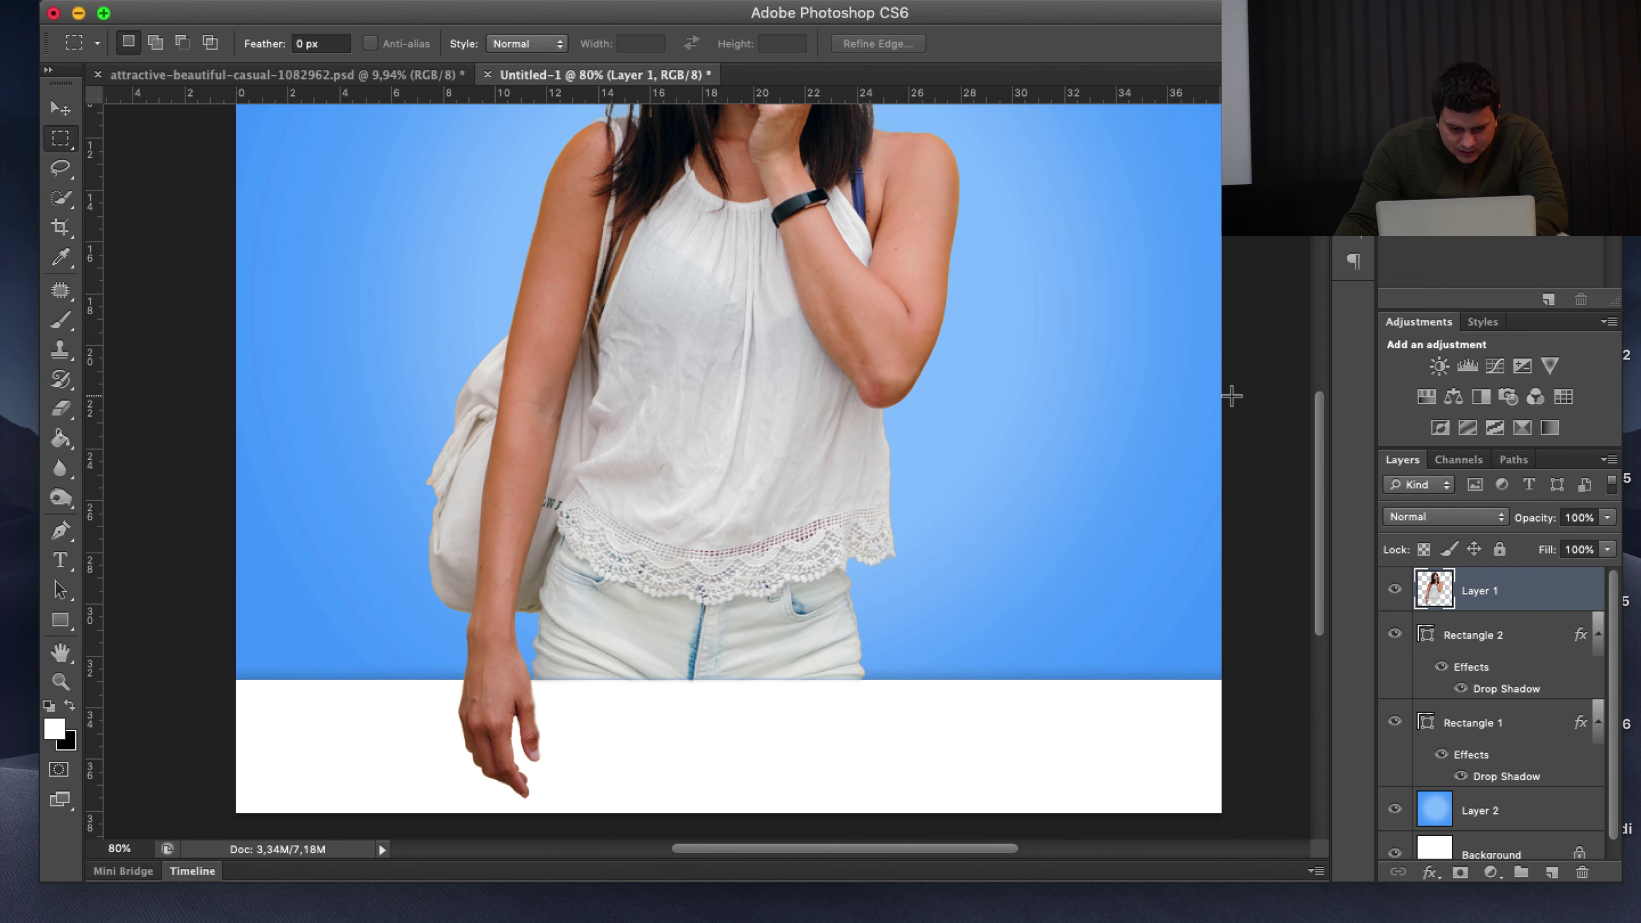
scroll(1232, 396, "up", 2)
scroll(1231, 396, "up", 5)
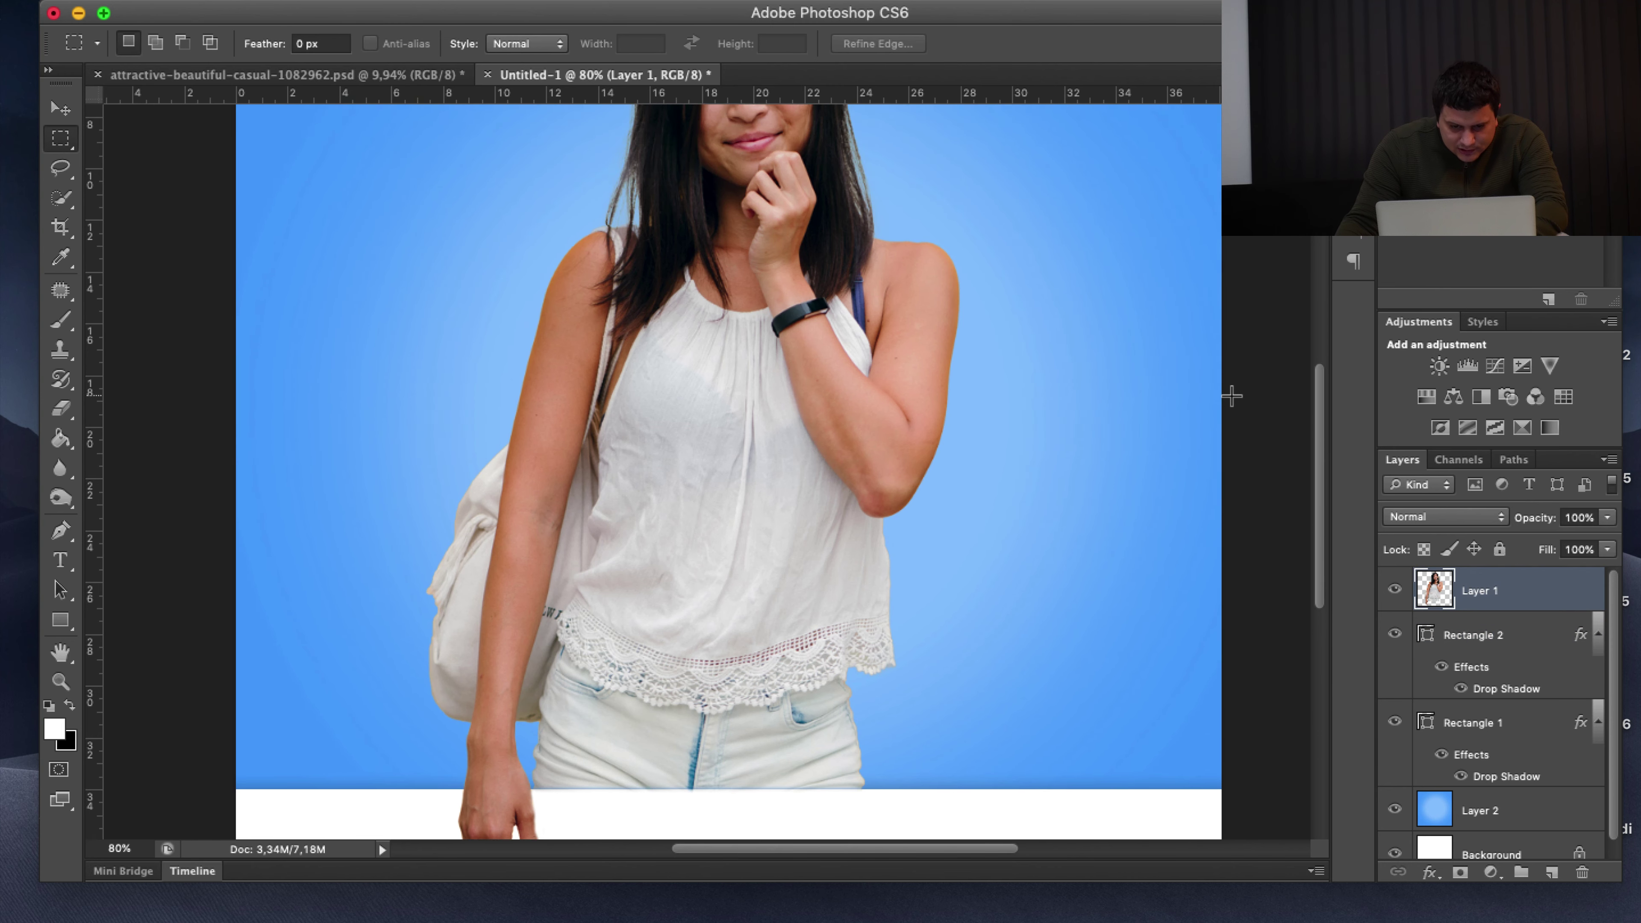
scroll(1232, 395, "up", 2)
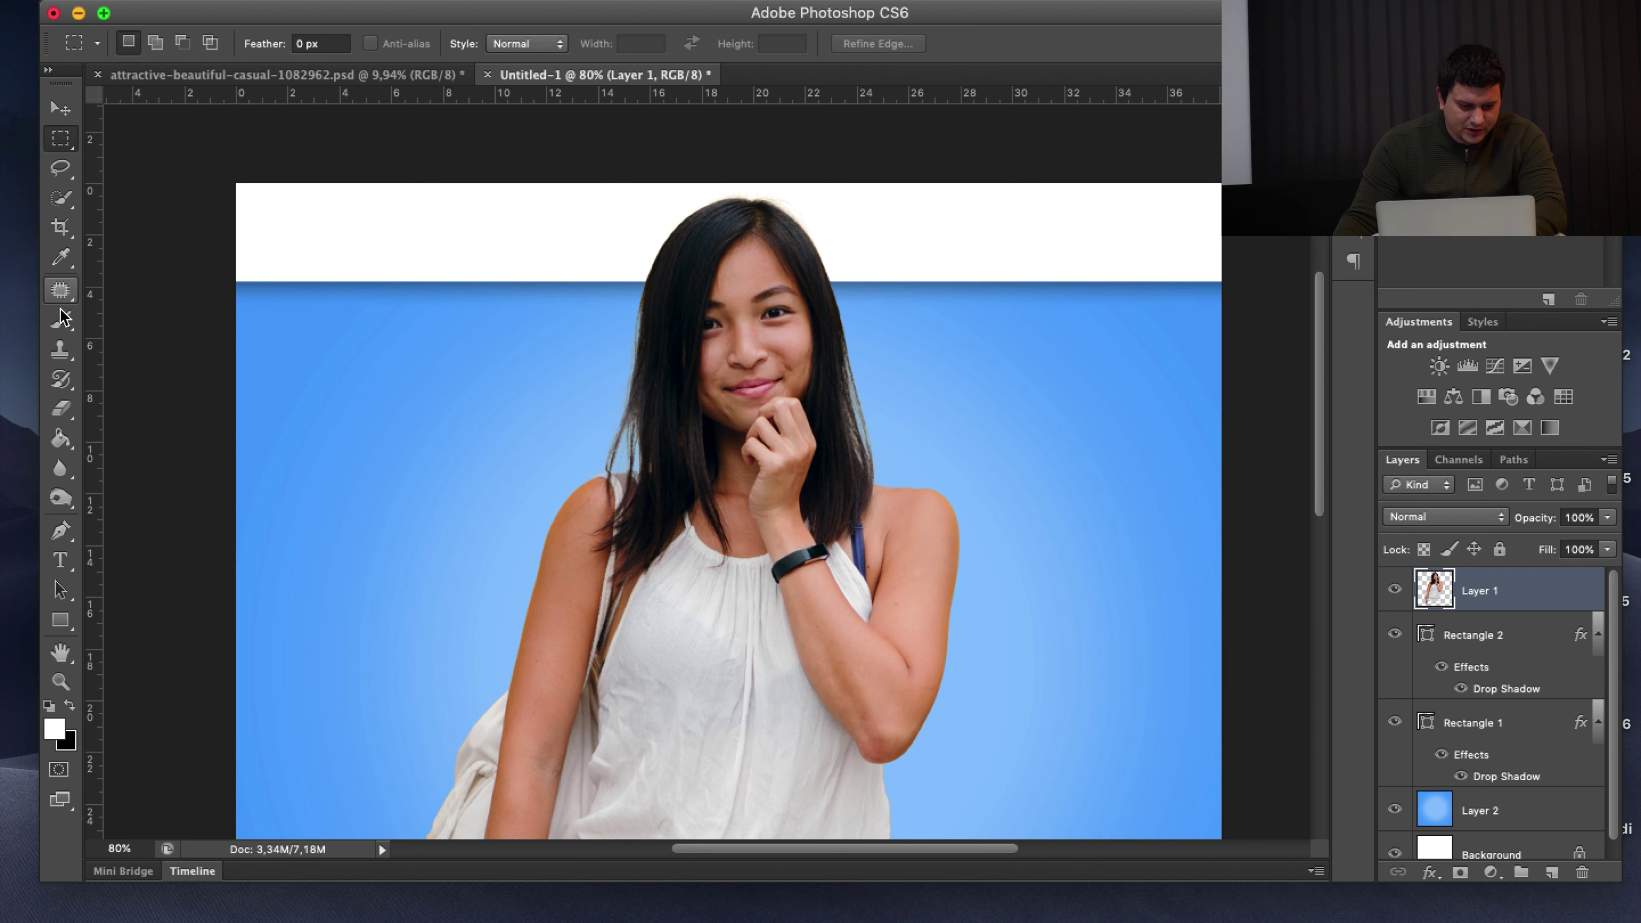
left_click(62, 321)
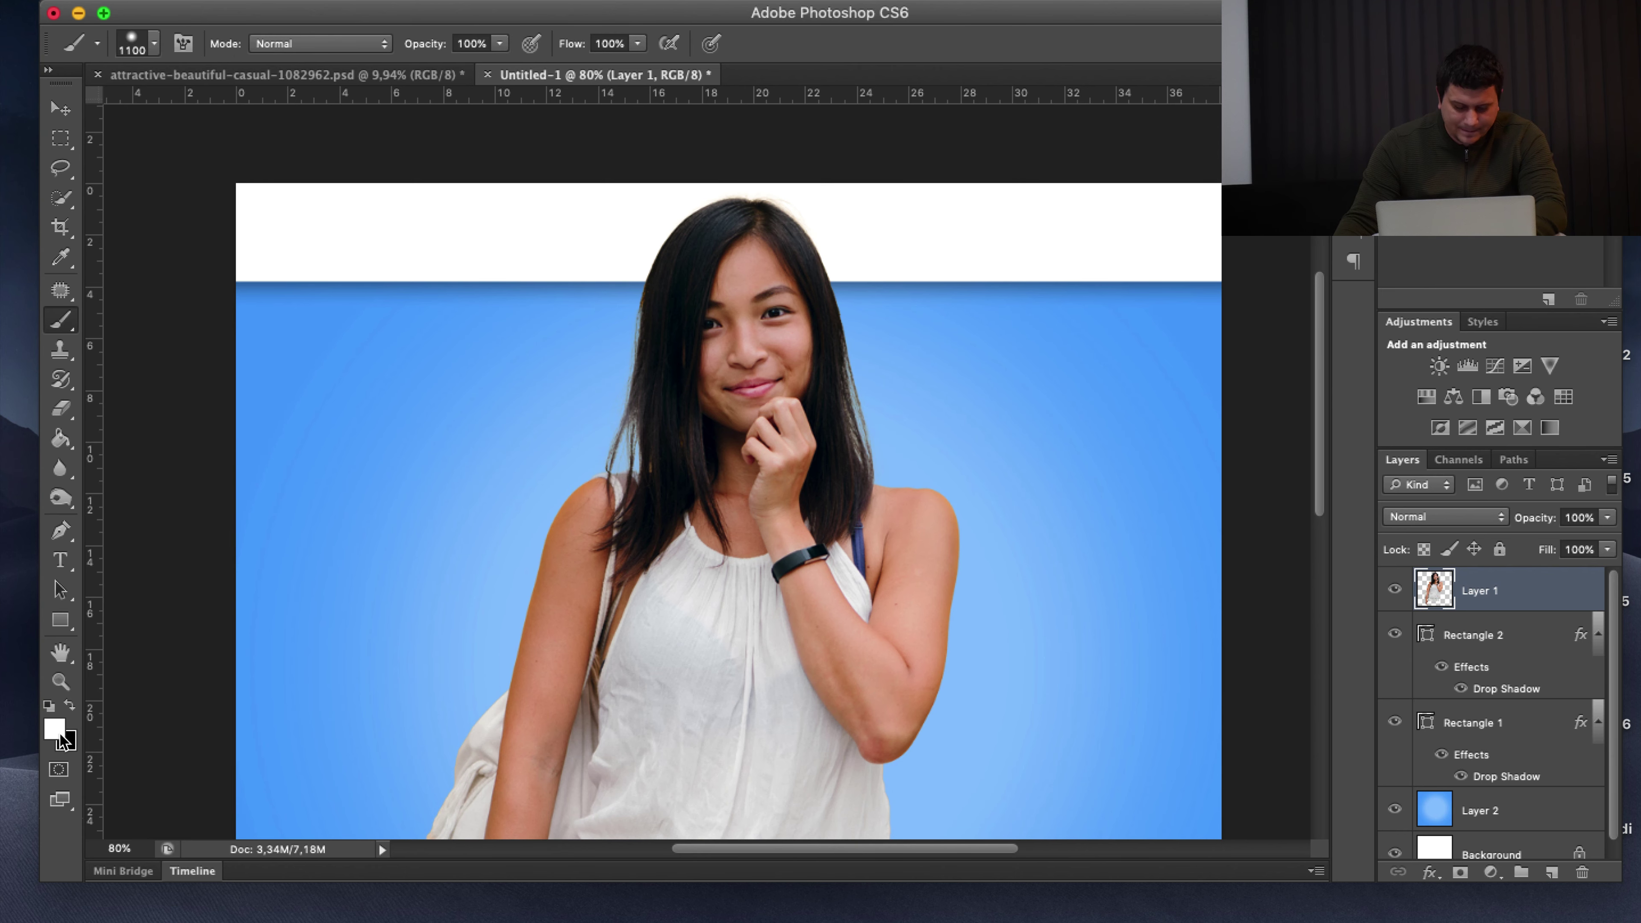
left_click(57, 732)
left_click_drag(1024, 413, 769, 602)
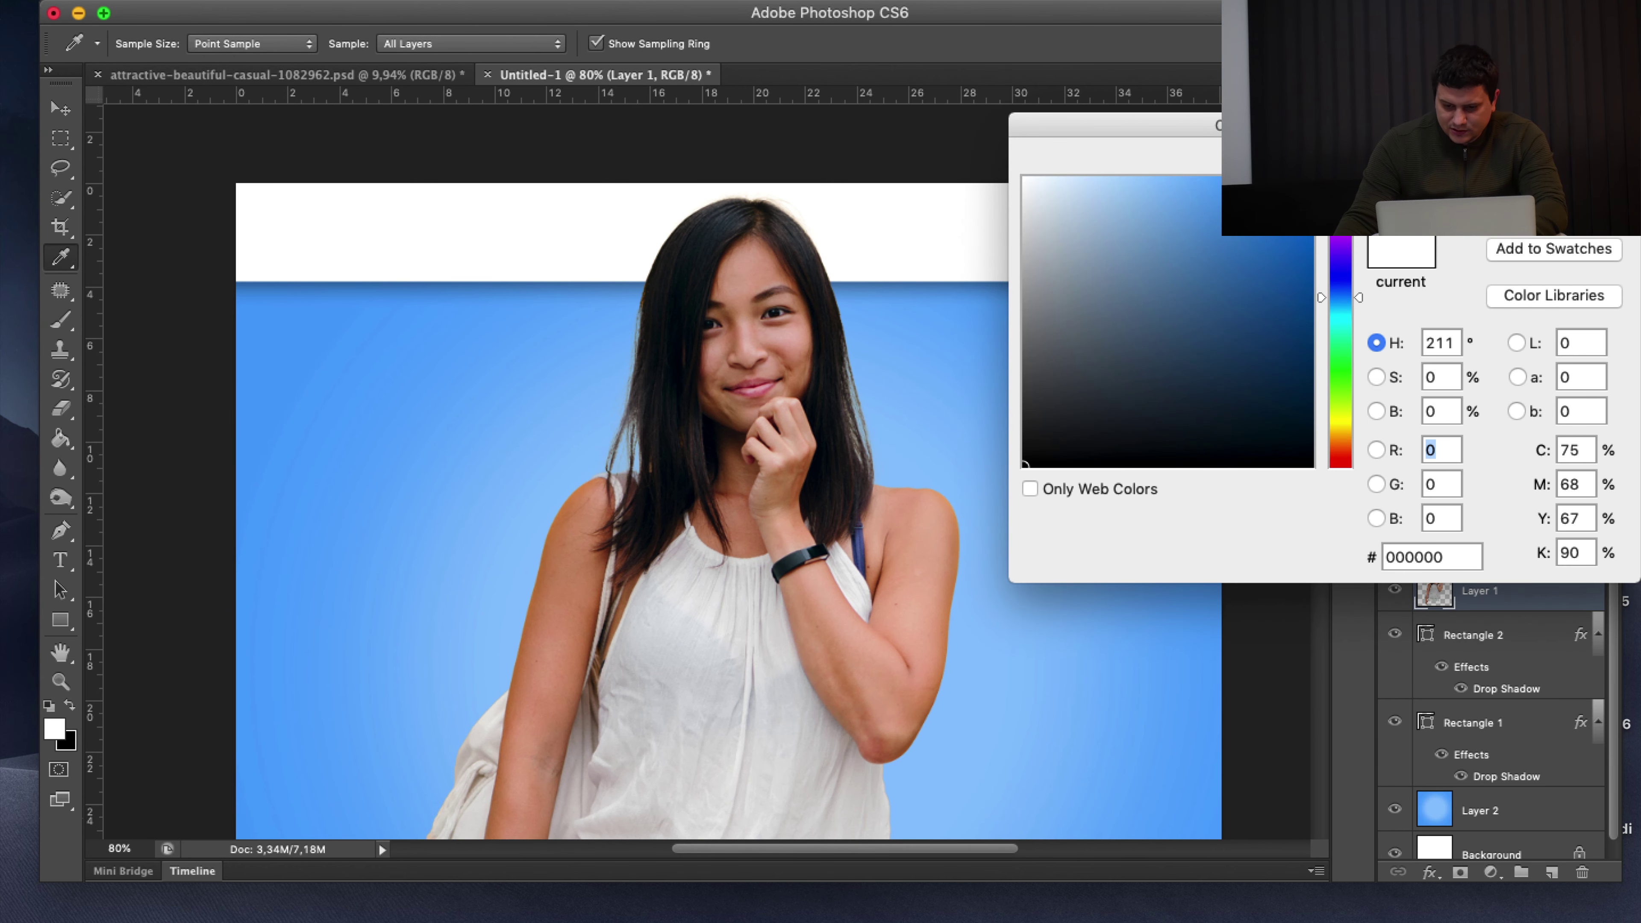
key("Return")
Shrink the brush and add a new empty Layer 3 directly below Layer 1
key("bracketright")
key("bracketright")
key("bracketleft")
key("bracketleft")
key("bracketleft")
key("bracketleft")
key("bracketleft")
key("bracketleft")
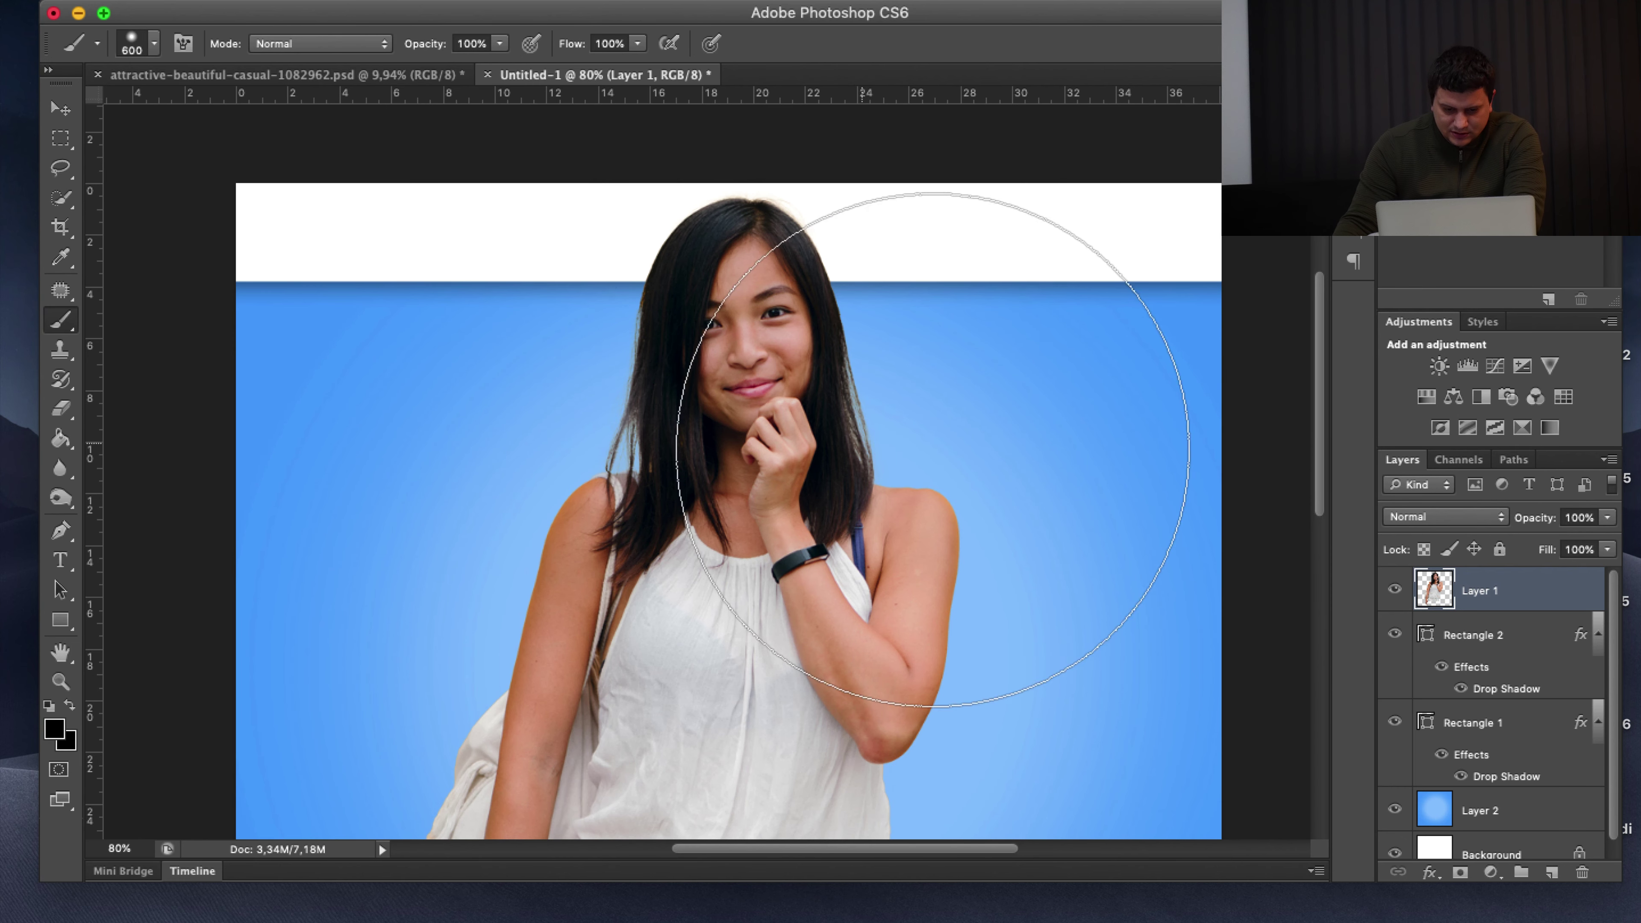
key("bracketleft")
key("bracketleft")
key("bracketleft")
key("bracketleft")
key("bracketleft")
key("bracketleft")
key("bracketleft")
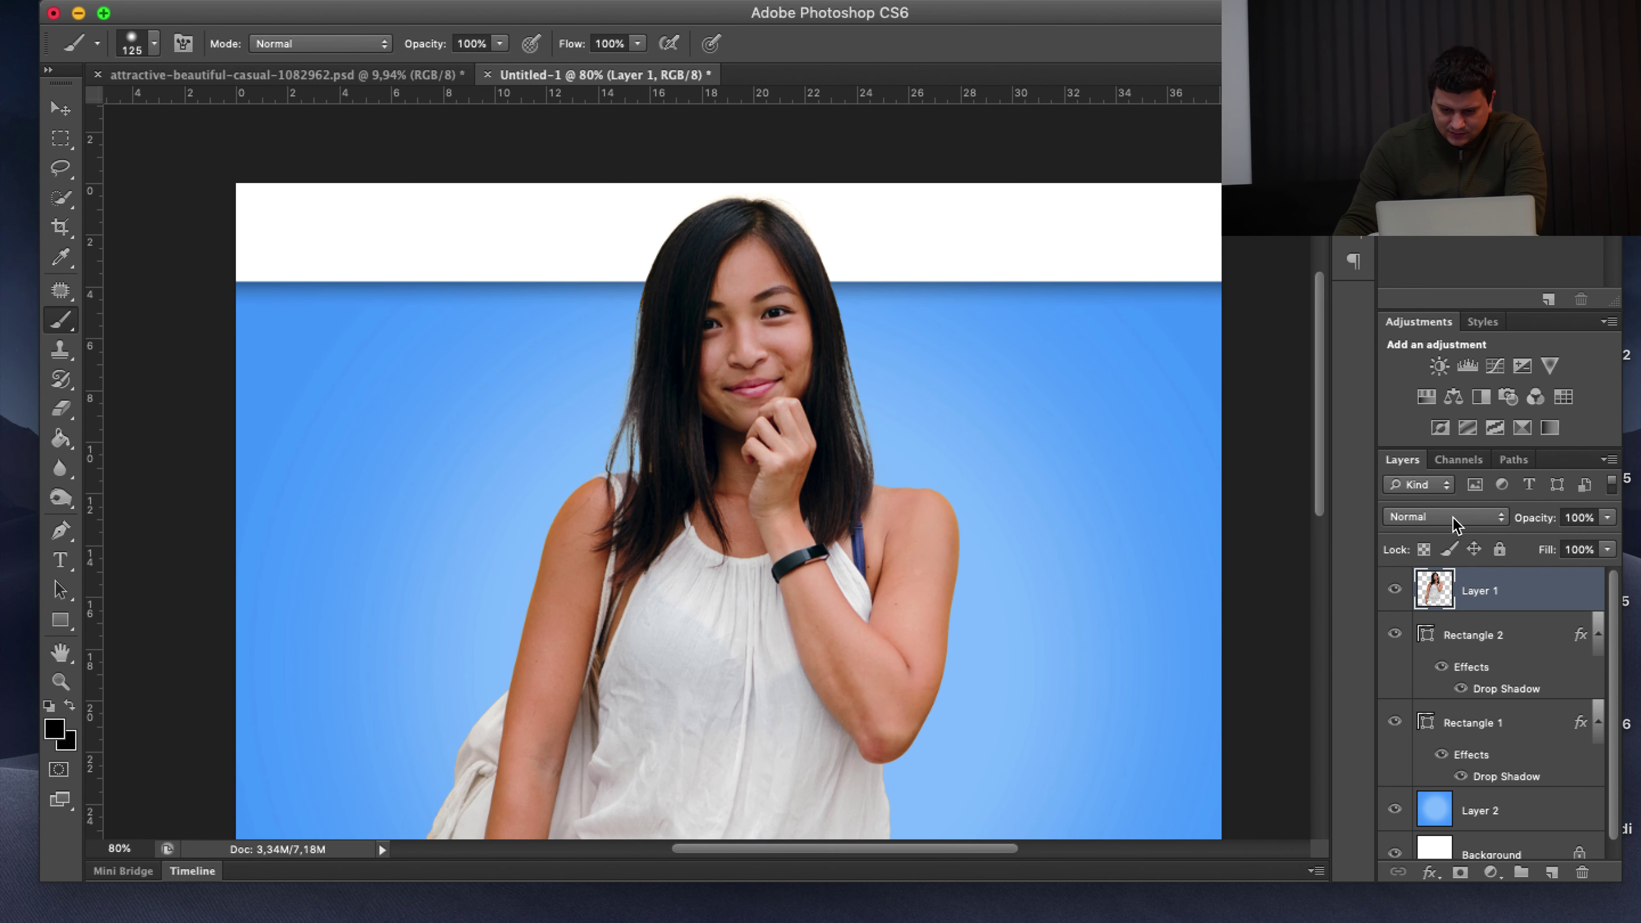
left_click(1553, 872)
left_click_drag(1542, 600, 1542, 641)
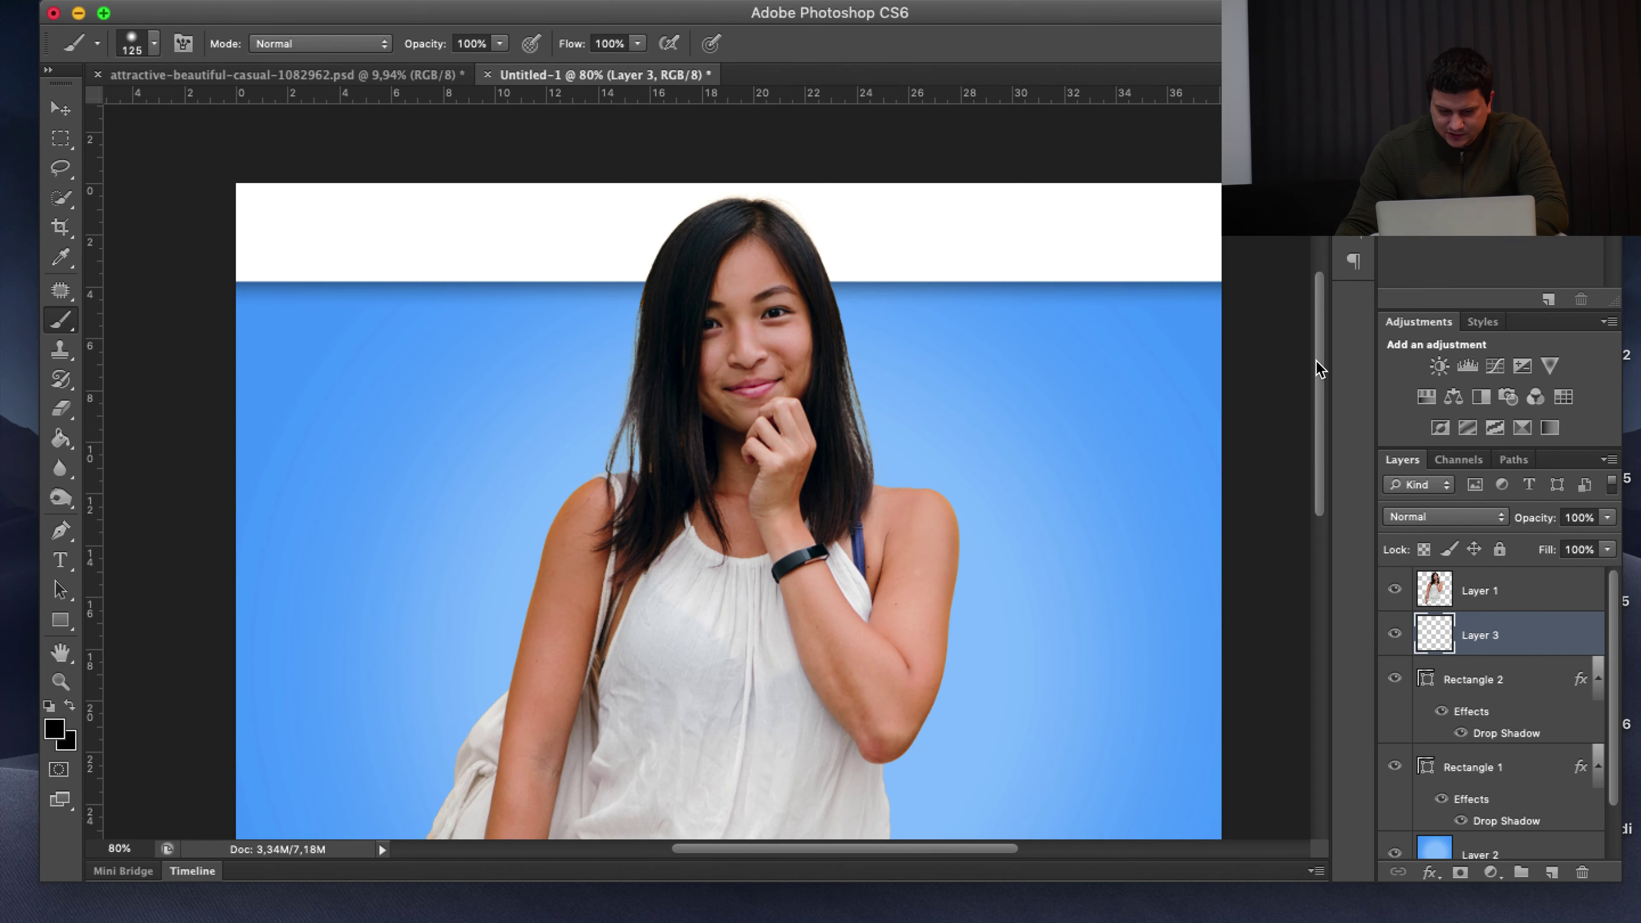
scroll(1318, 368, "down", 10)
Paint a 60 px black shadow under and along the hand, with Layer 3 at 16% opacity
key("bracketleft")
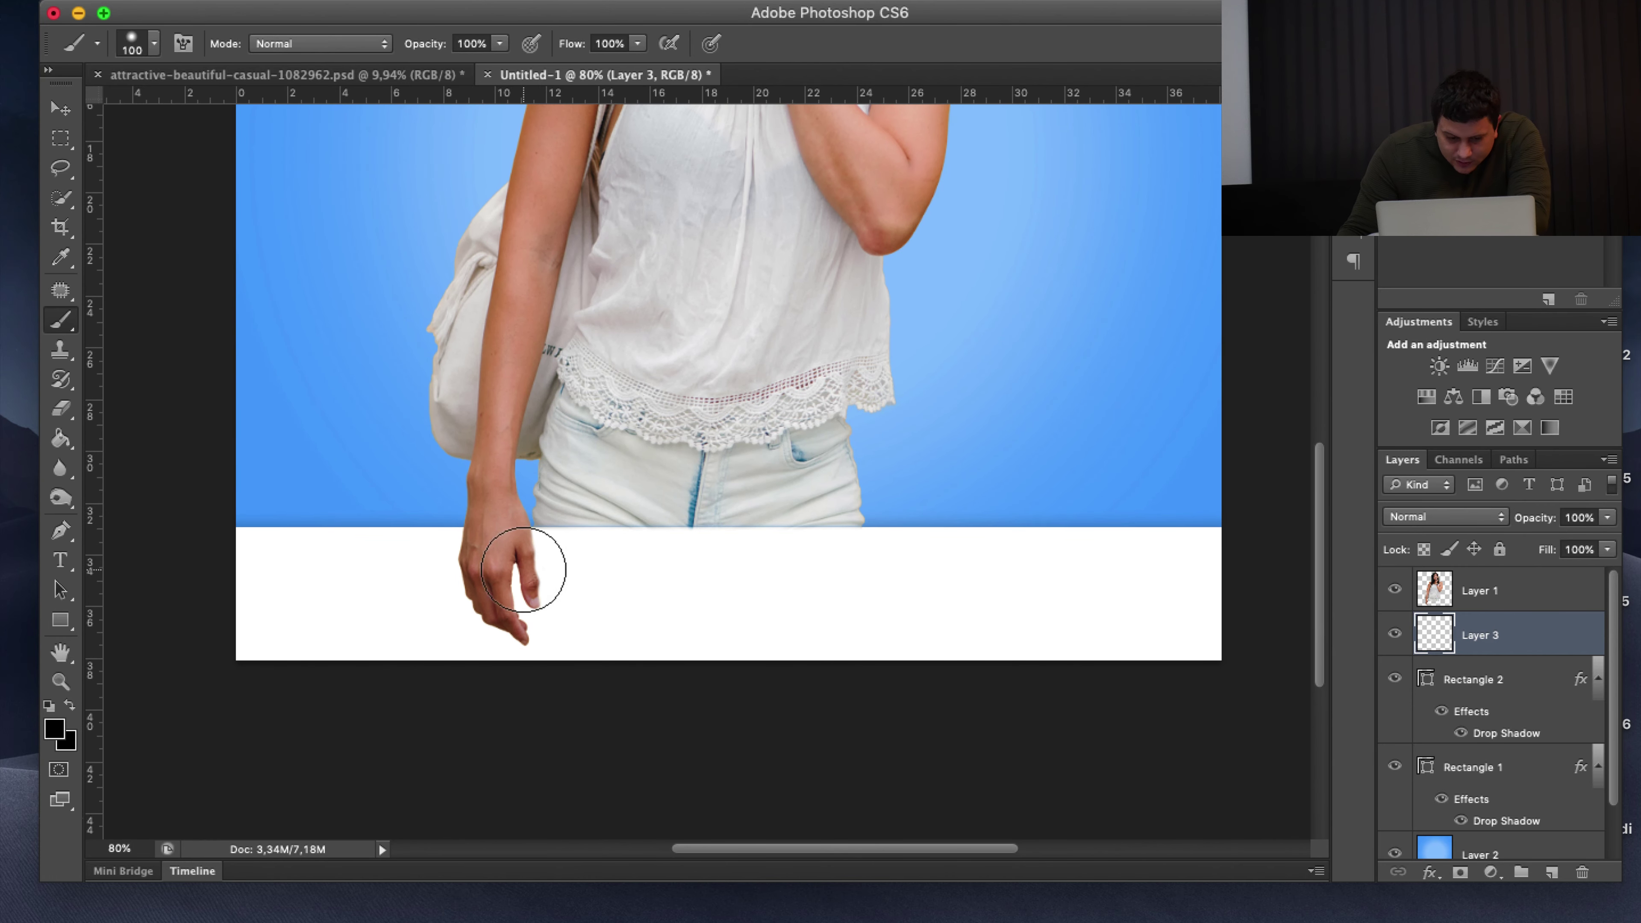
key("bracketleft")
key("bracketleft")
key("bracketleft")
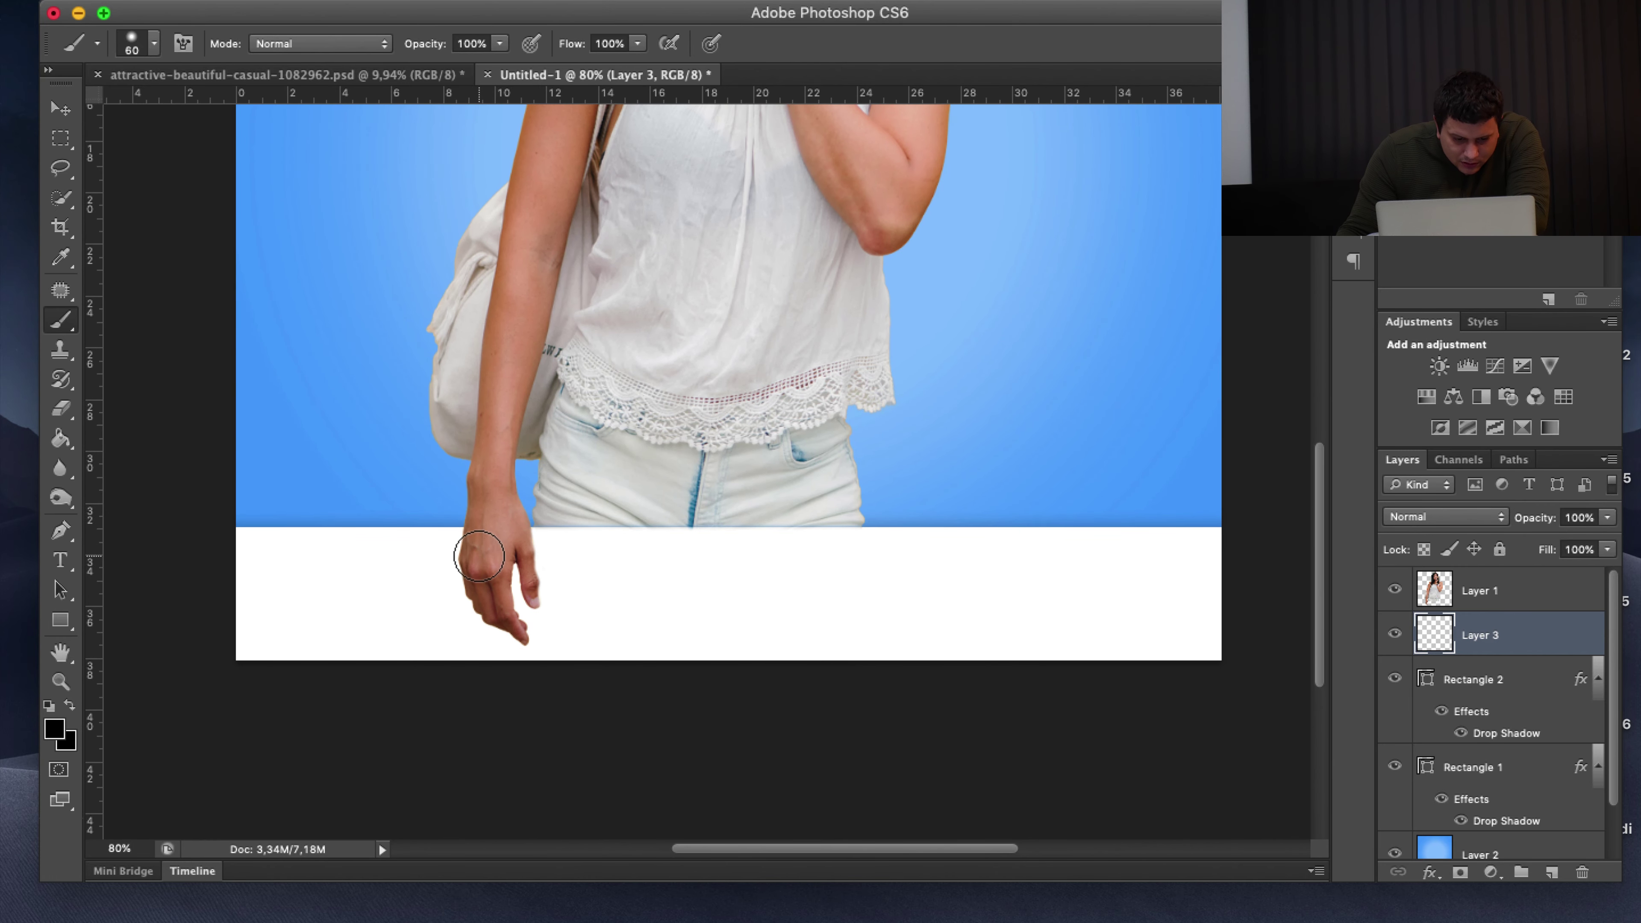
mouse_move(479, 556)
left_mouse_down()
mouse_move(511, 558)
mouse_move(521, 613)
left_mouse_up()
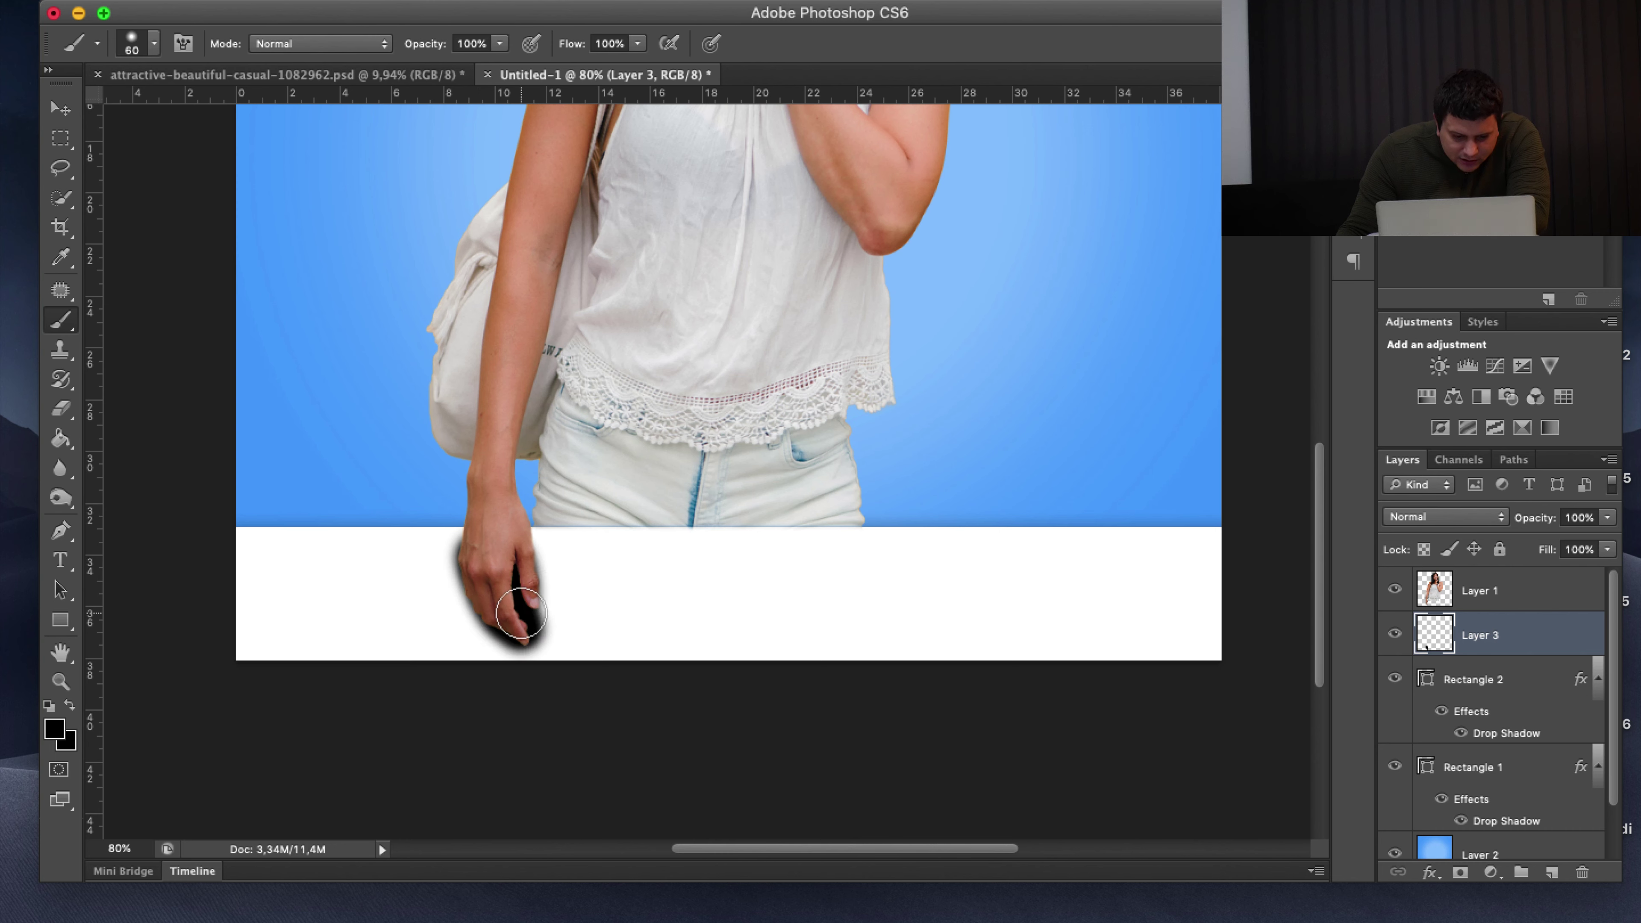
left_click(1607, 517)
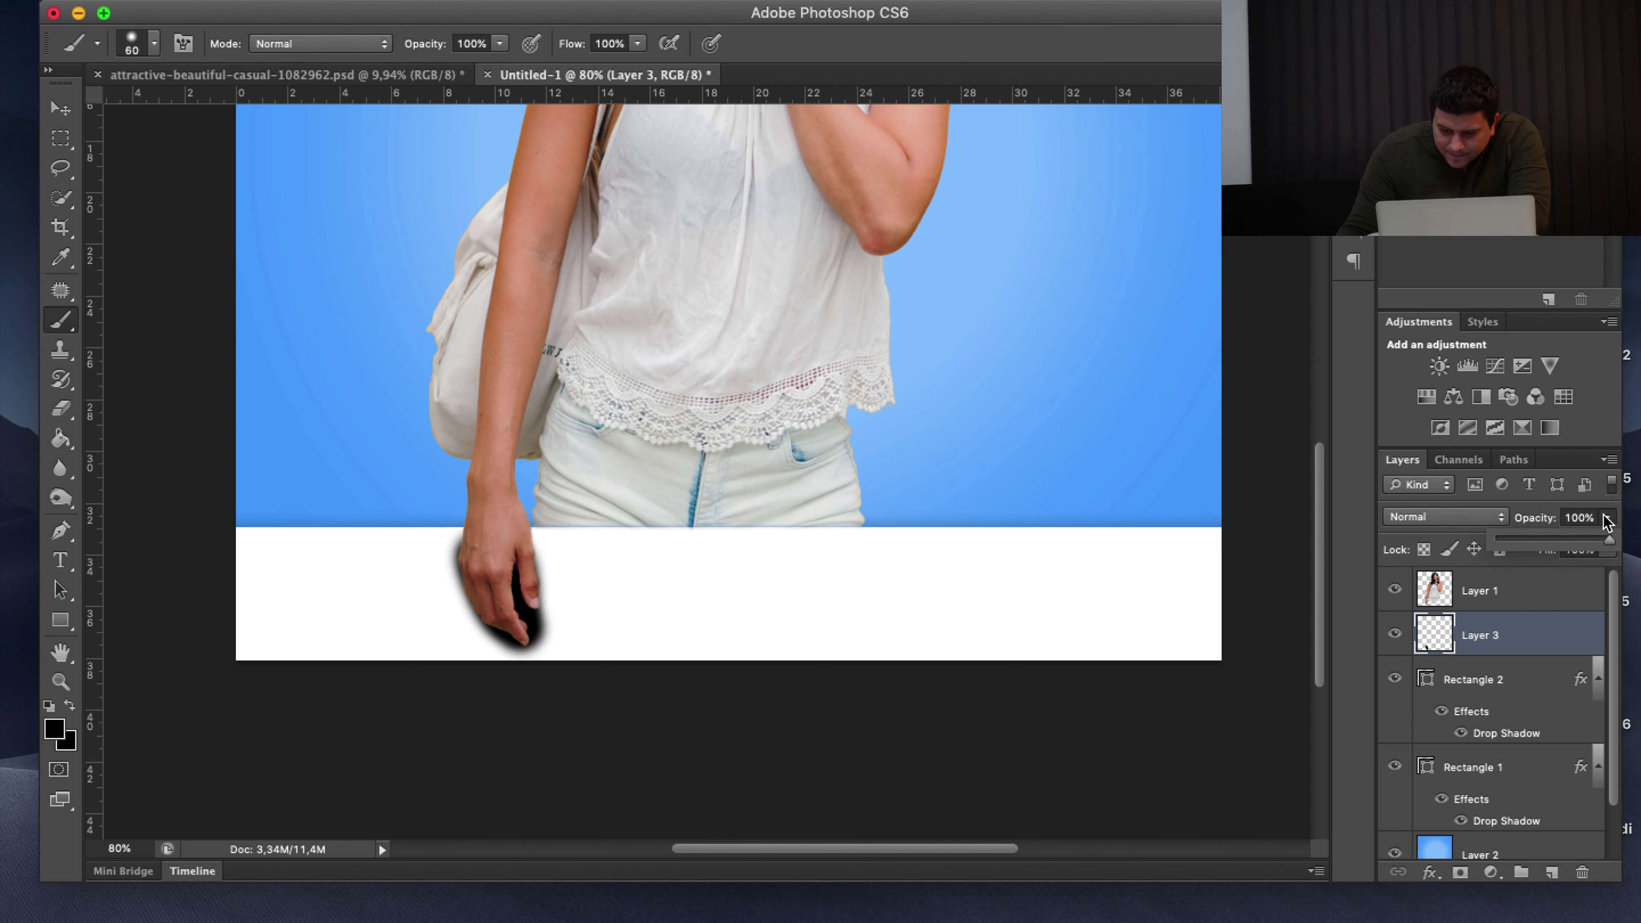
left_click_drag(1610, 538, 1514, 548)
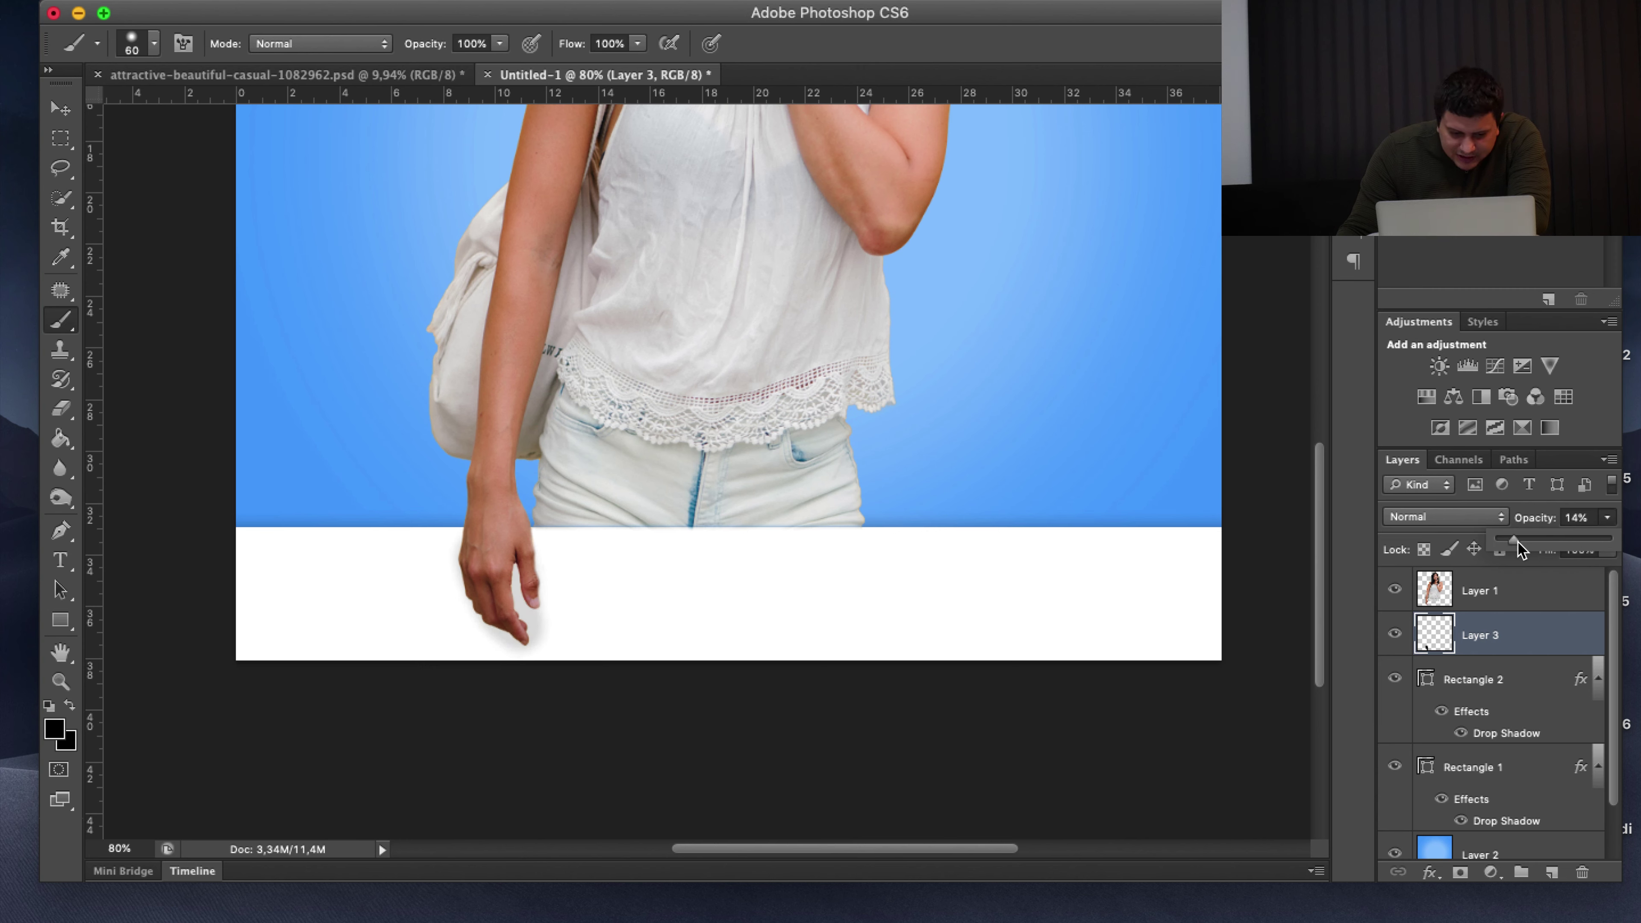
left_click(502, 611)
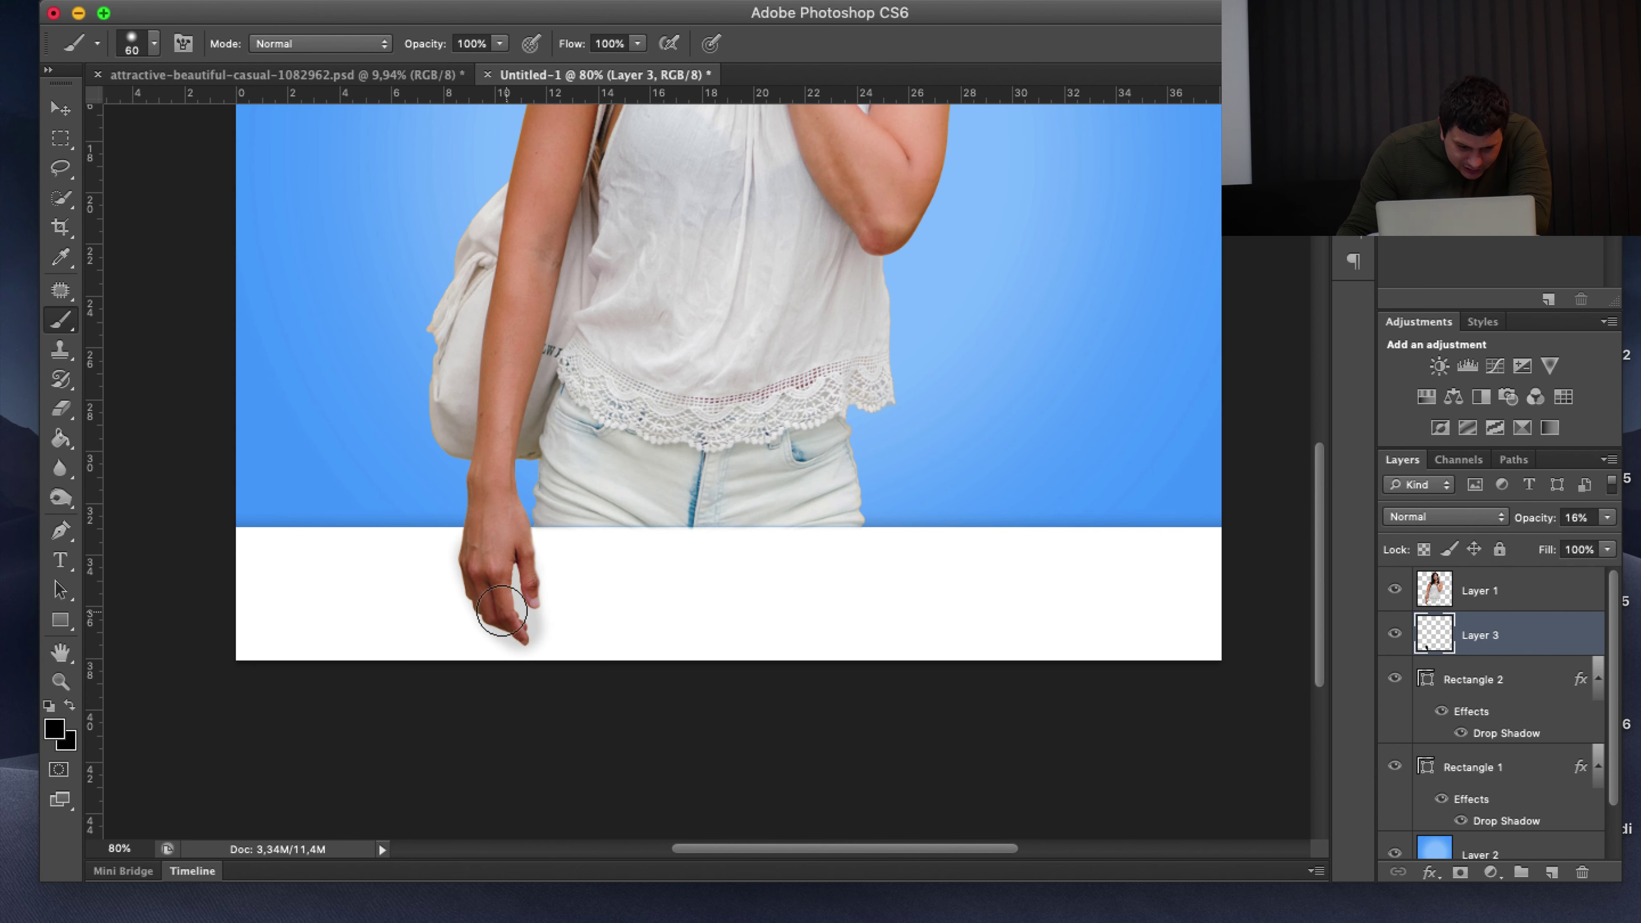
left_click_drag(478, 580, 452, 540)
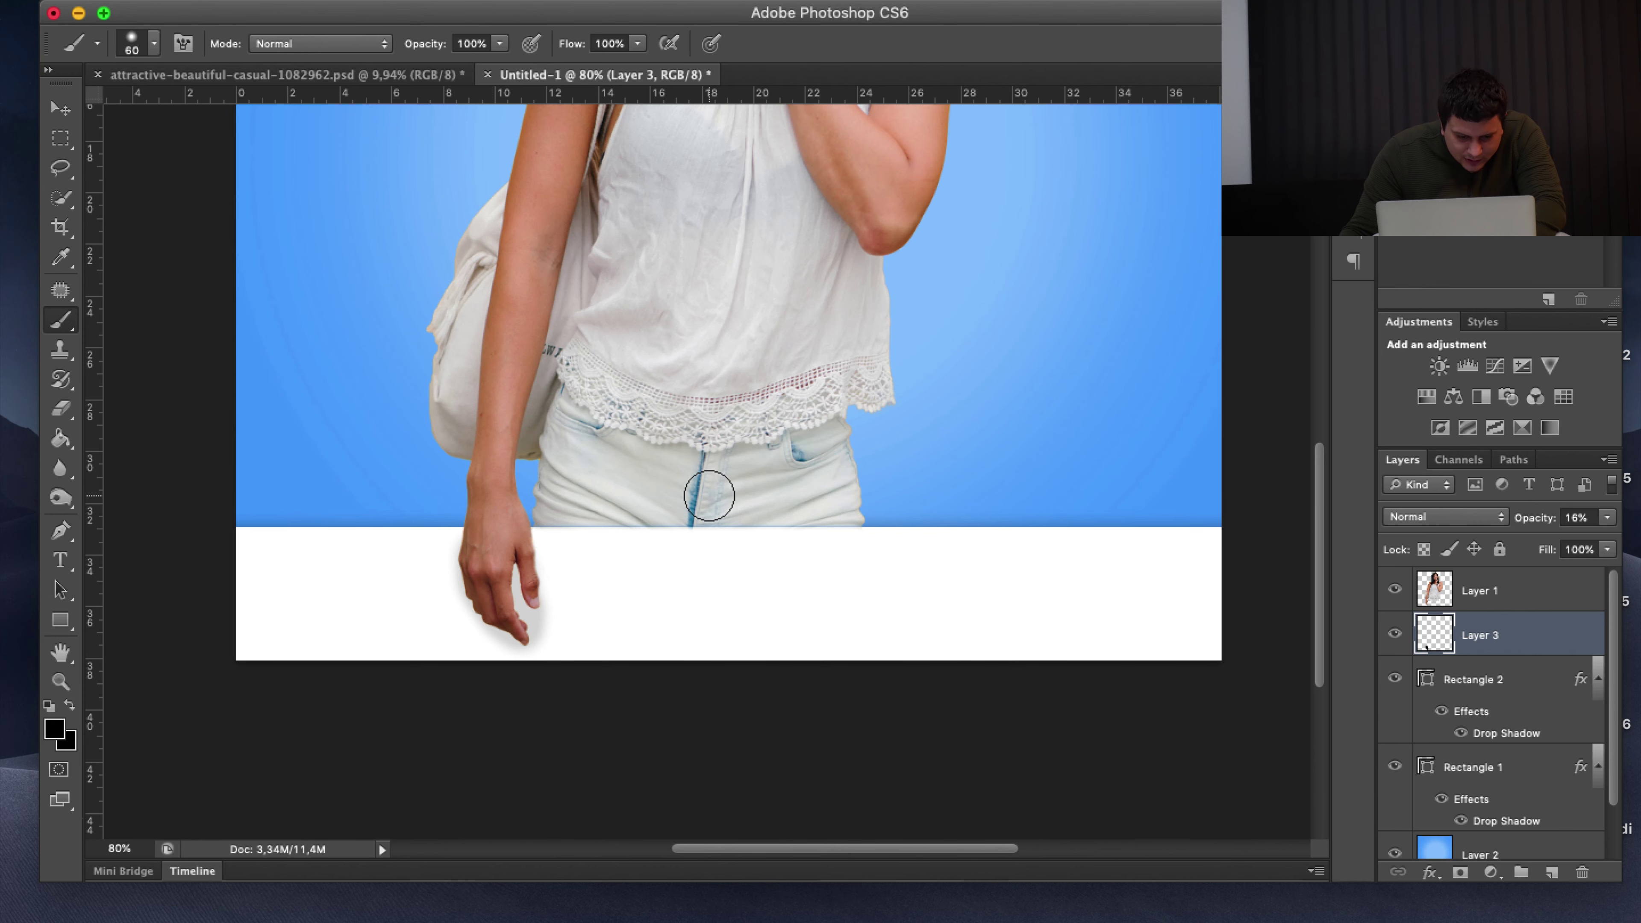
Brush a soft black stroke around the hair over the top bar, then zoom out to 50%
scroll(695, 392, "up", 10)
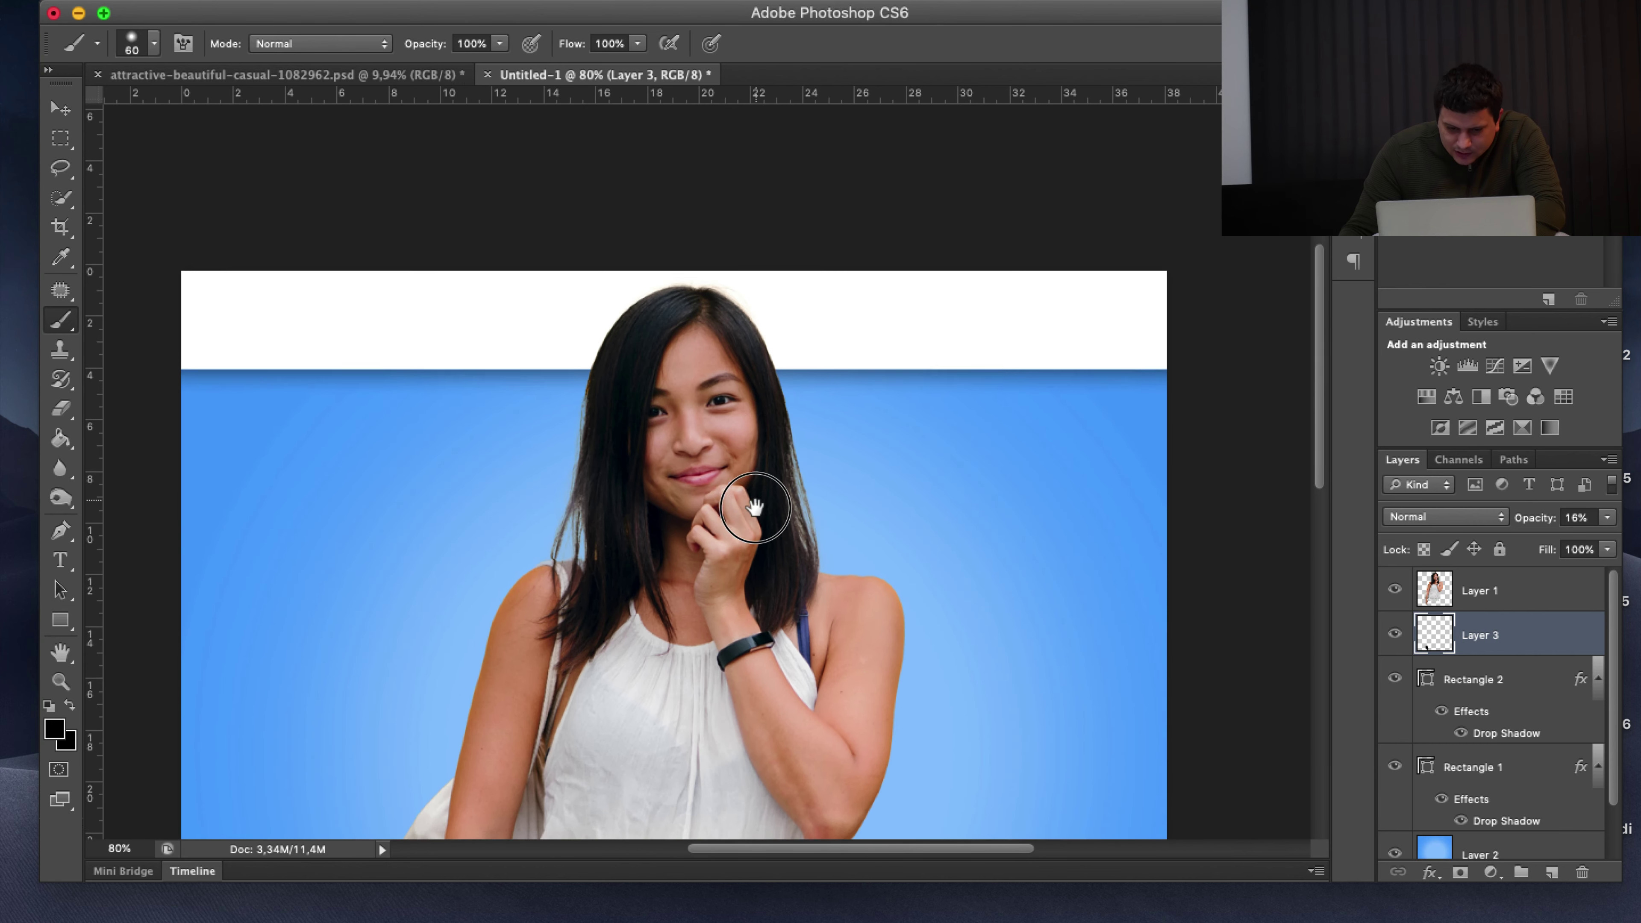
scroll(754, 507, "up", 1)
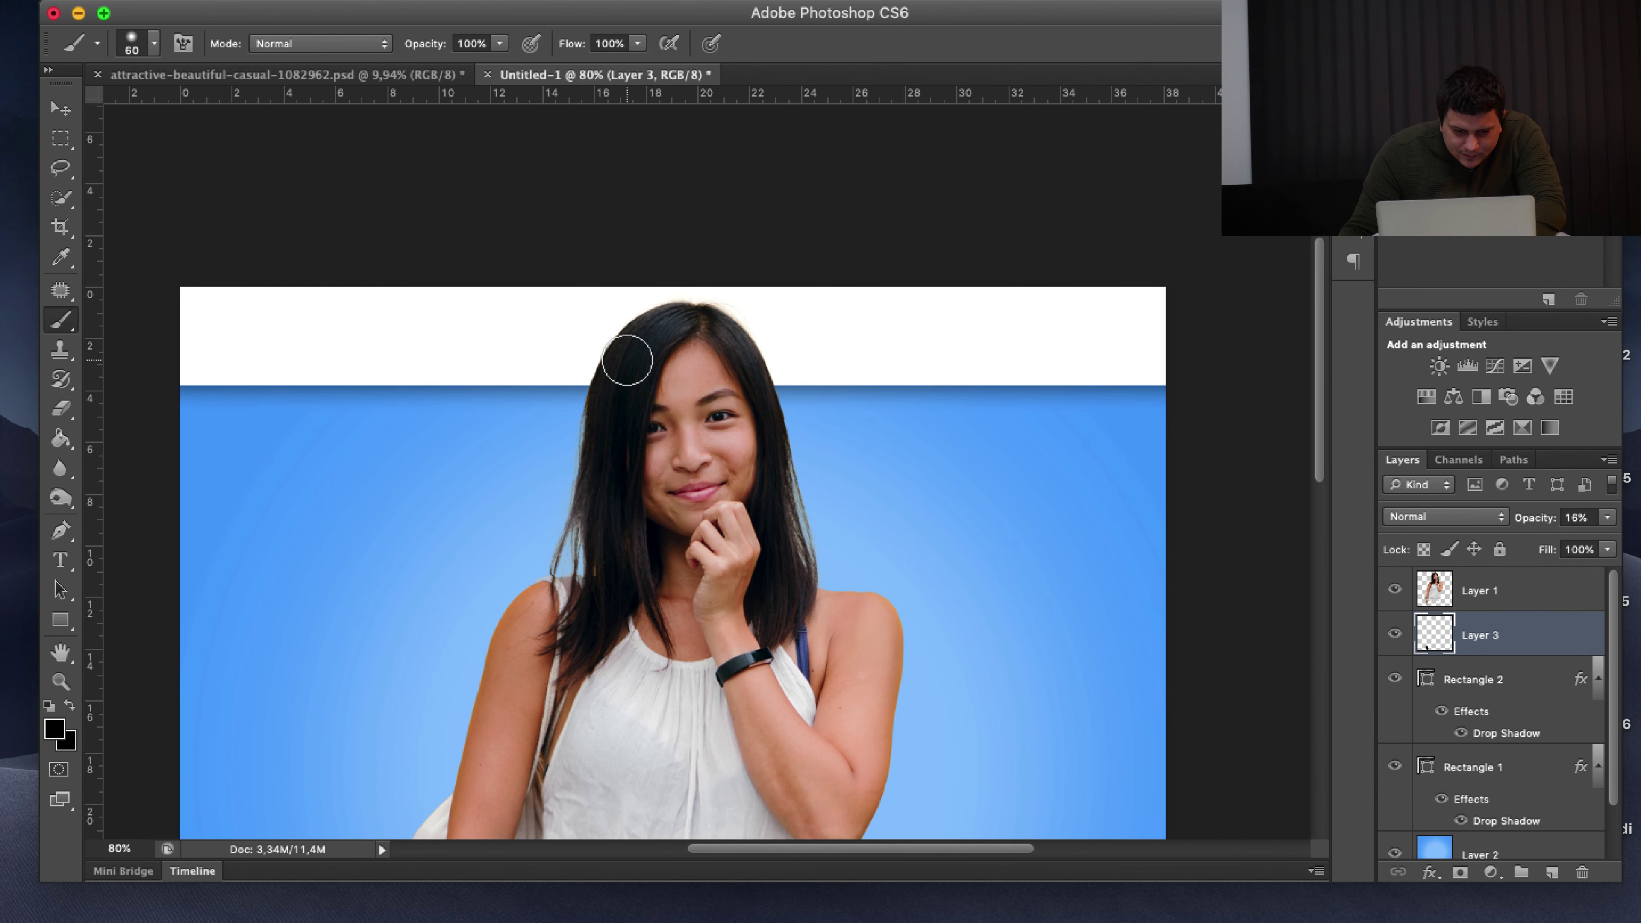
mouse_move(626, 360)
left_mouse_down()
mouse_move(630, 344)
mouse_move(751, 366)
left_mouse_up()
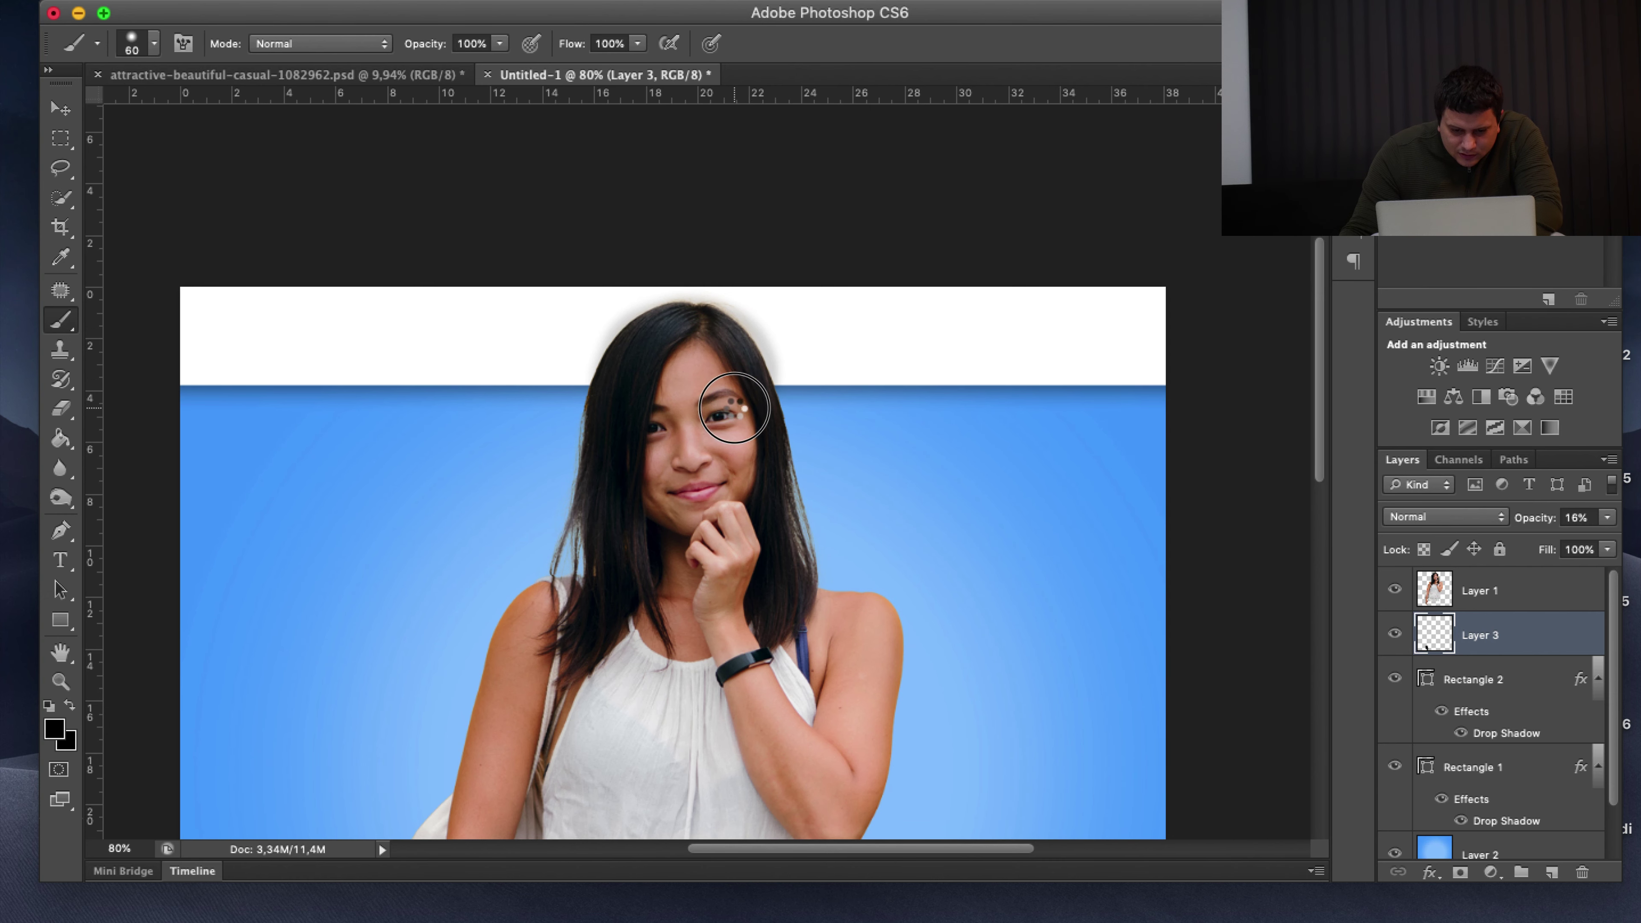
scroll(1025, 464, "down", 2)
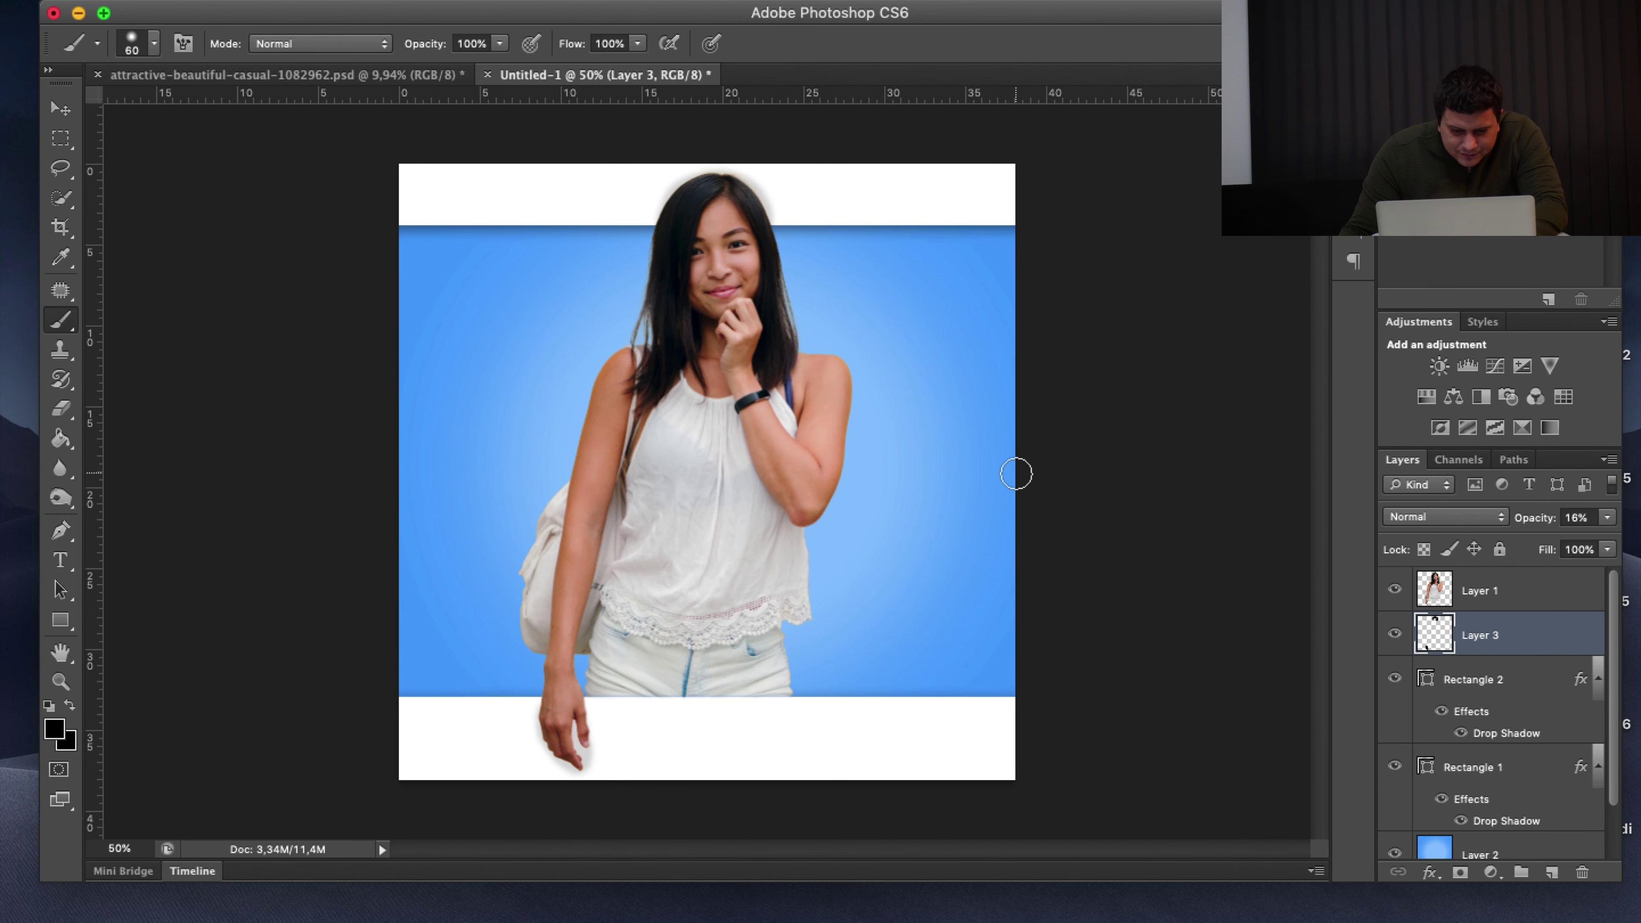